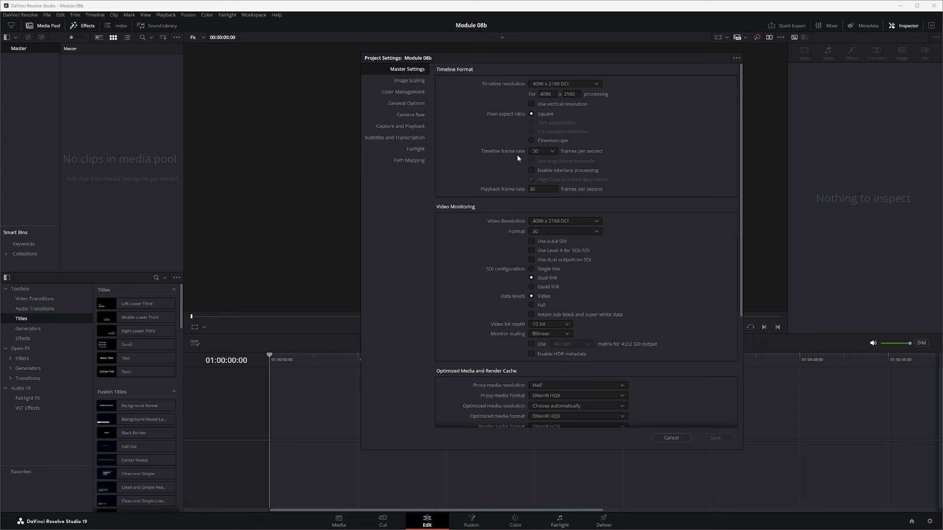
Close the project settings without changes and import 08 Practice Footage from the Upload Files folder into the media pool
{"action": "left_click", "coordinate": [672, 440]}
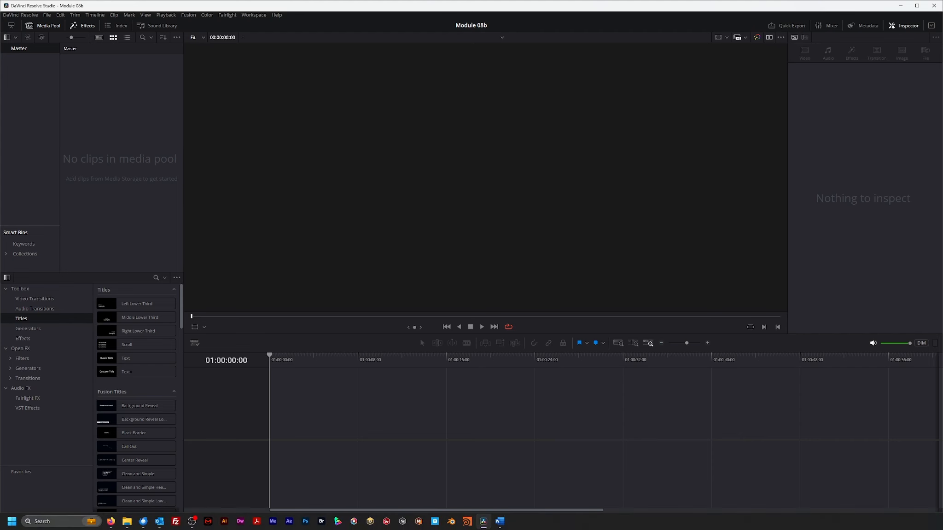
{"action": "left_click", "coordinate": [126, 527]}
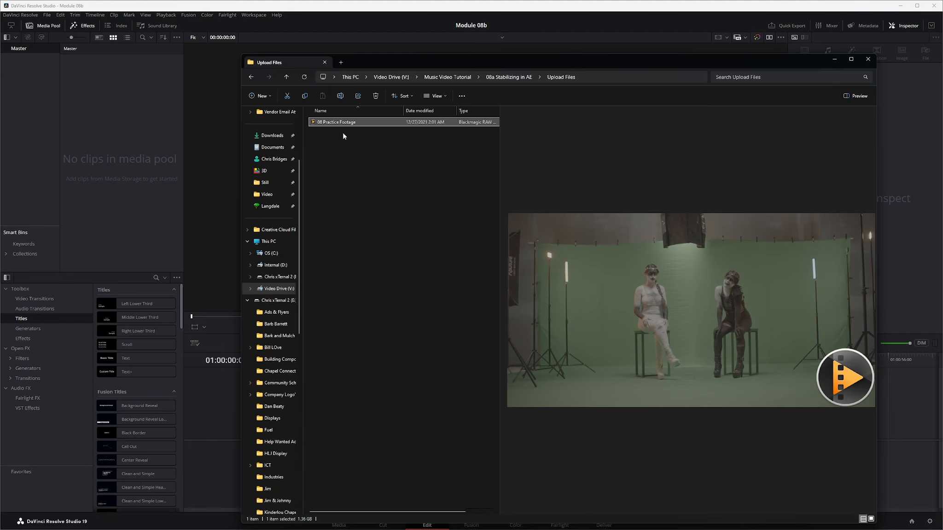
{"action": "left_click_drag", "start_coordinate": [340, 122], "coordinate": [129, 131]}
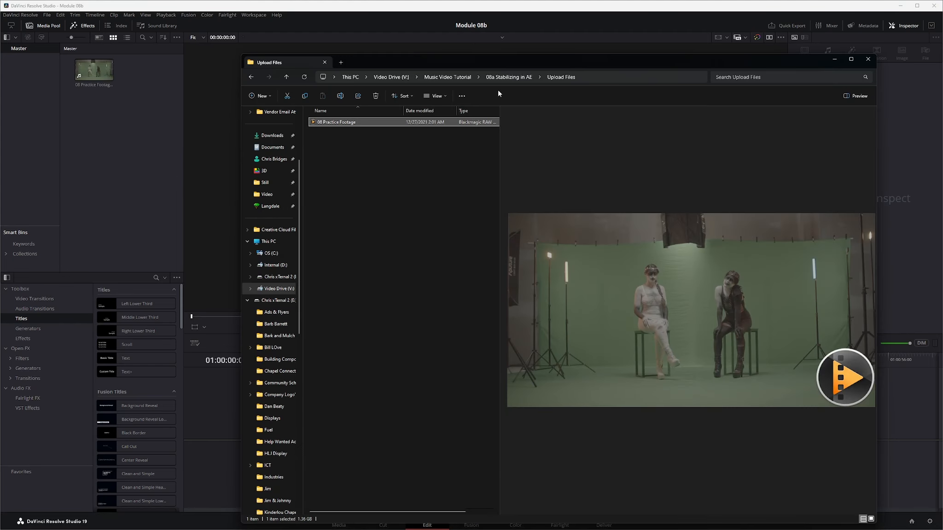
{"action": "left_click", "coordinate": [867, 59]}
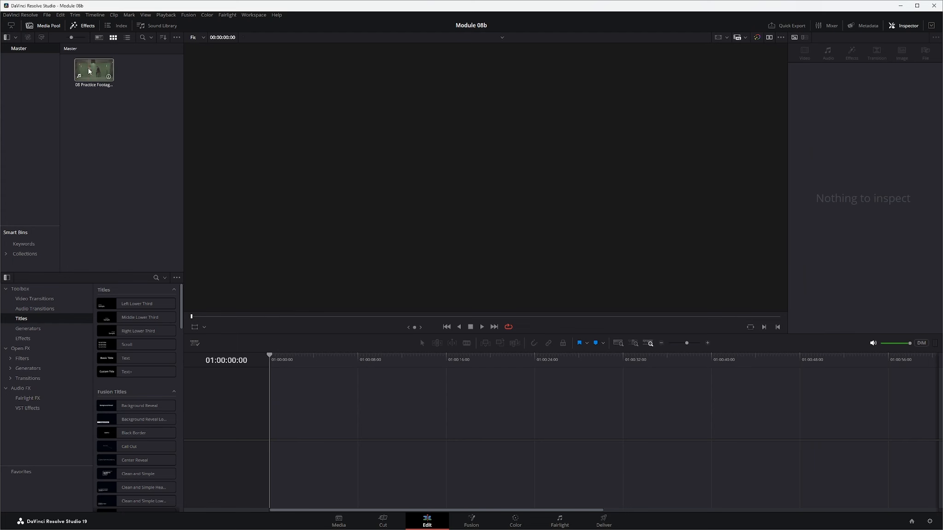
Place 08 Practice Footage at the start of a new timeline and delete only its audio clip
{"action": "left_click_drag", "start_coordinate": [93, 72], "coordinate": [271, 431]}
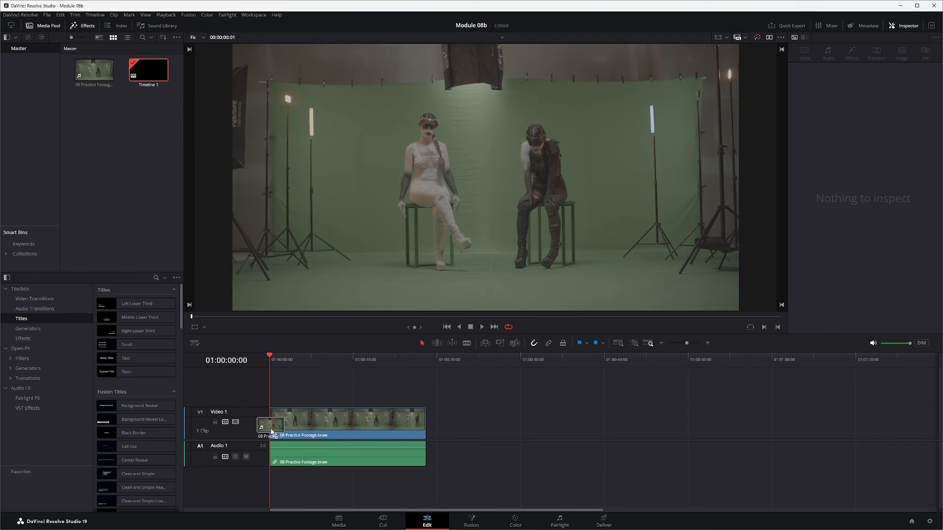
{"action": "left_click_drag", "start_coordinate": [276, 358], "coordinate": [271, 379]}
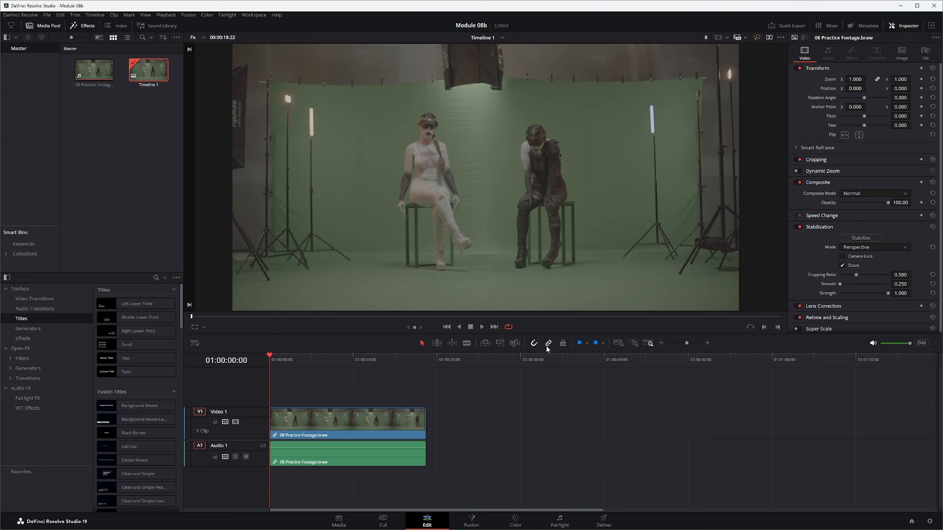
{"action": "left_click", "coordinate": [399, 428]}
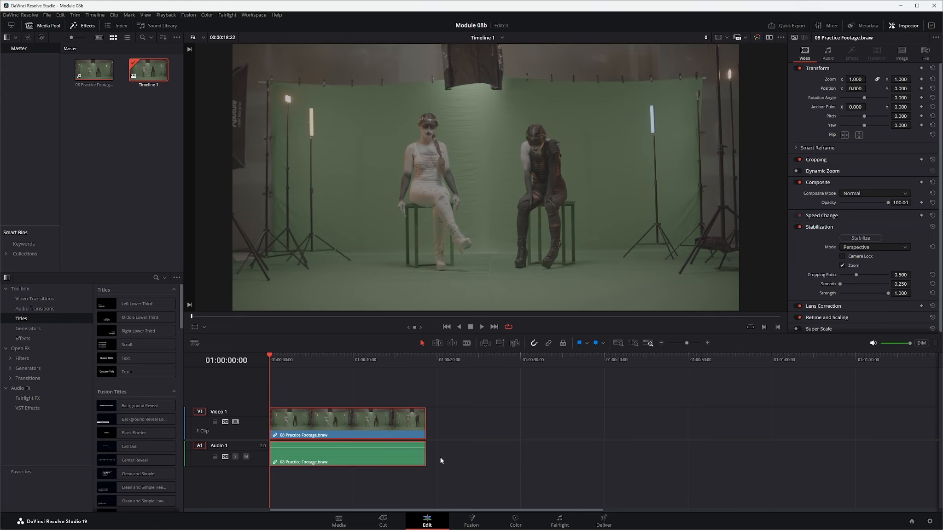
{"action": "left_click", "coordinate": [396, 455]}
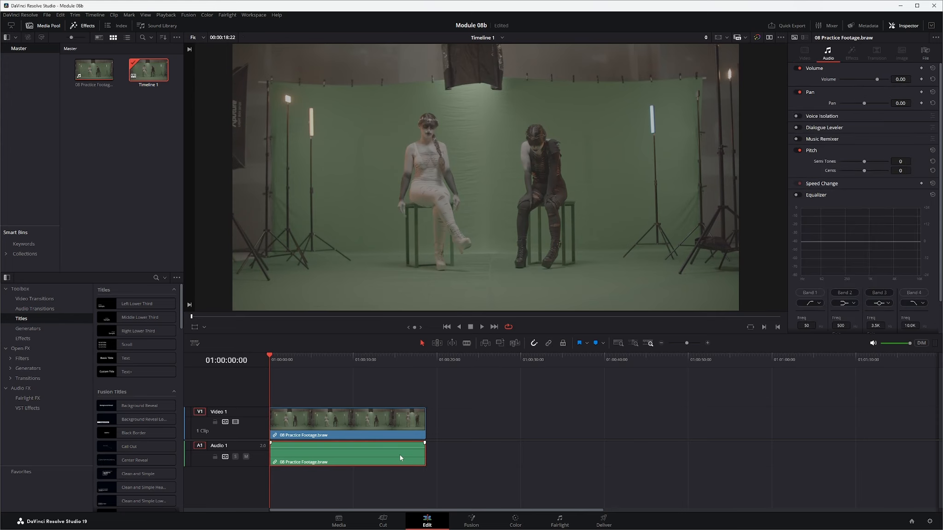
{"action": "key", "text": "Delete"}
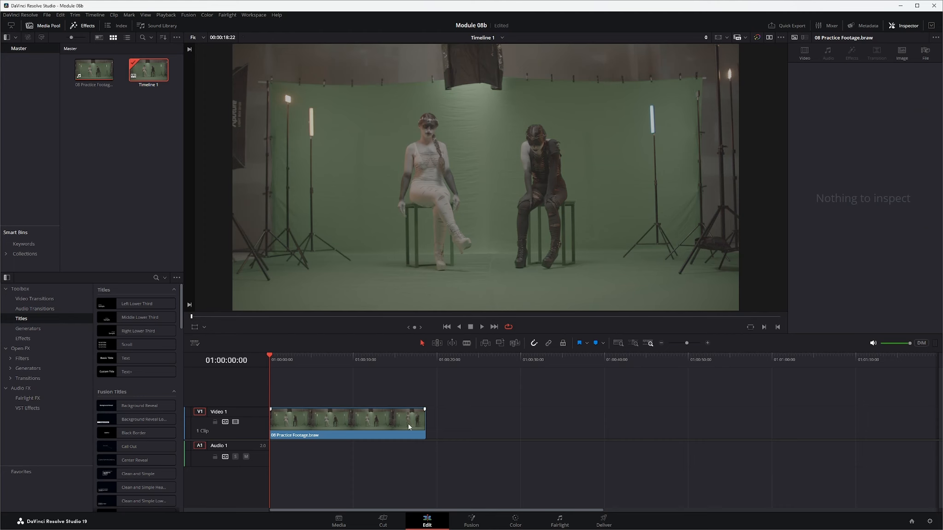
Set the video clip's duration to 120 frames
{"action": "left_click", "coordinate": [301, 420]}
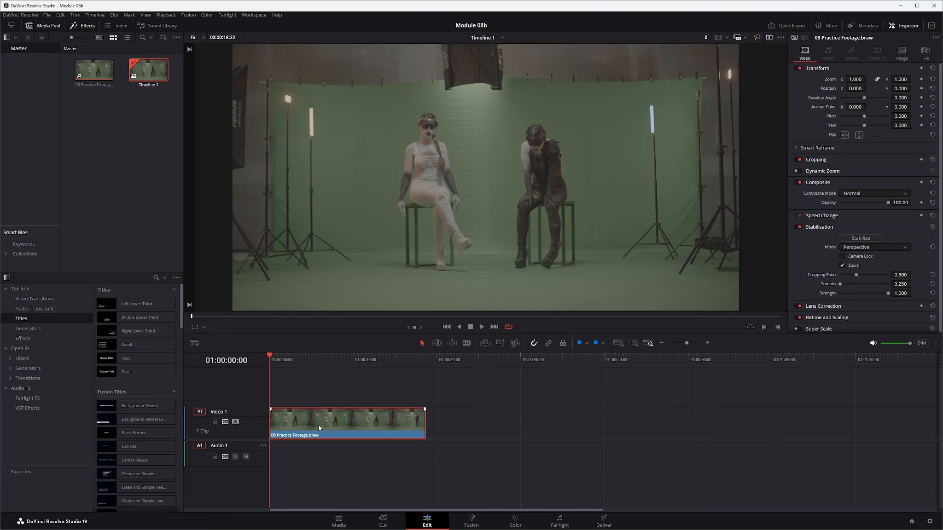
{"action": "key", "text": "ctrl+d"}
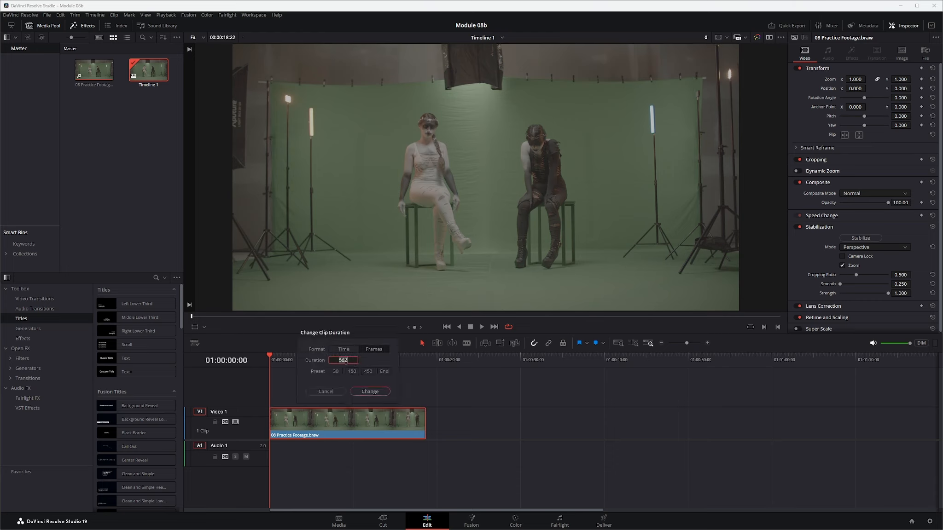
{"action": "type", "text": "120"}
{"action": "key", "text": "Return"}
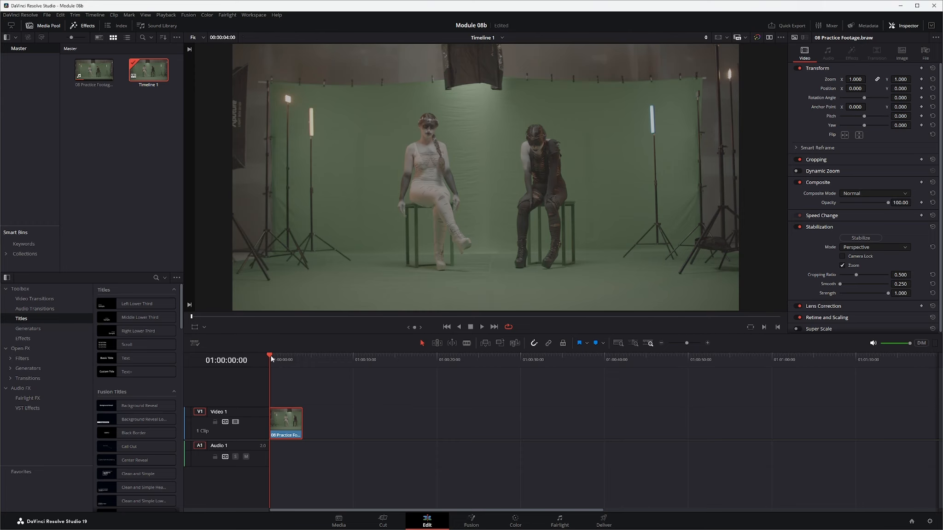
Duplicate the trimmed clip directly after the original and park the playhead over the copy at 01:00:05:21
{"action": "mouse_move", "coordinate": [271, 359]}
{"action": "left_mouse_down"}
{"action": "mouse_move", "coordinate": [290, 363]}
{"action": "mouse_move", "coordinate": [269, 374]}
{"action": "left_mouse_up"}
{"action": "left_click_drag", "start_coordinate": [294, 428], "coordinate": [327, 428]}
{"action": "left_click", "coordinate": [317, 358]}
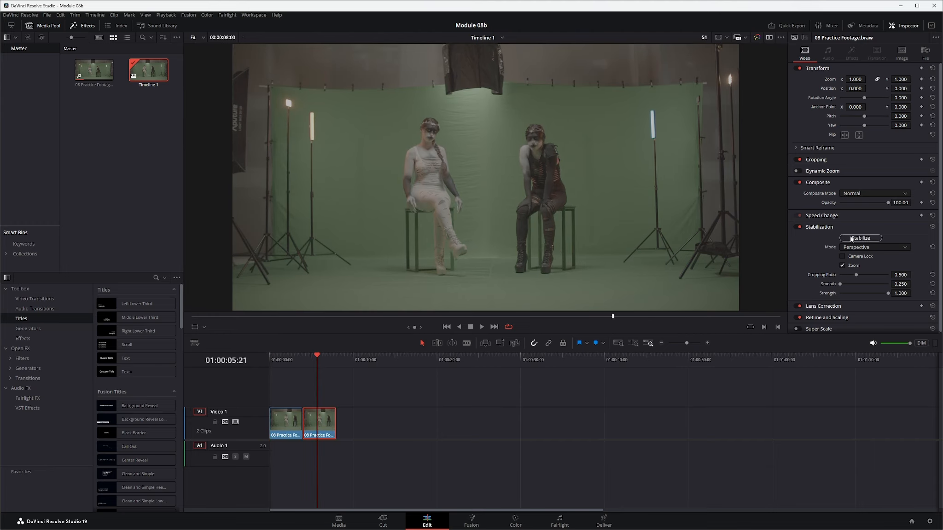
Stabilize the second clip in Similarity mode with Camera Lock turned on and check a different frame of it
{"action": "left_click", "coordinate": [860, 248]}
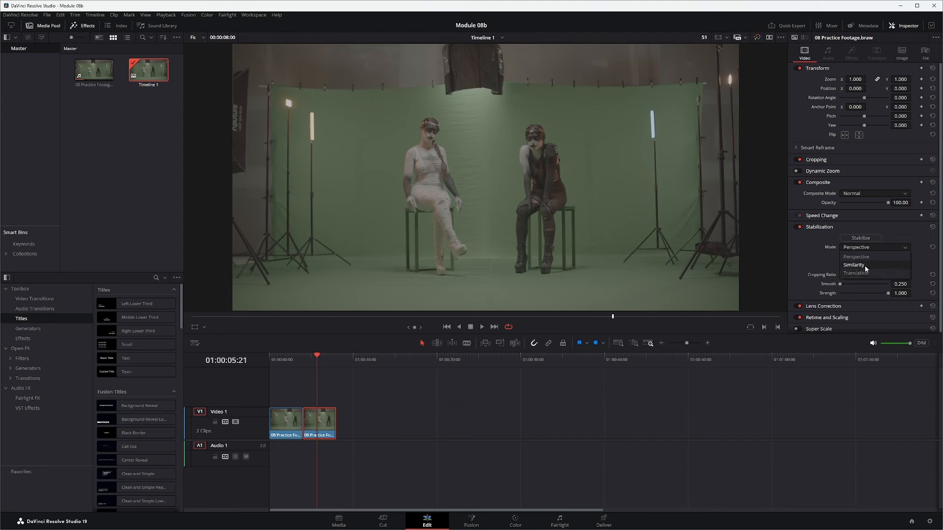
{"action": "left_click", "coordinate": [868, 265]}
{"action": "left_click", "coordinate": [843, 257]}
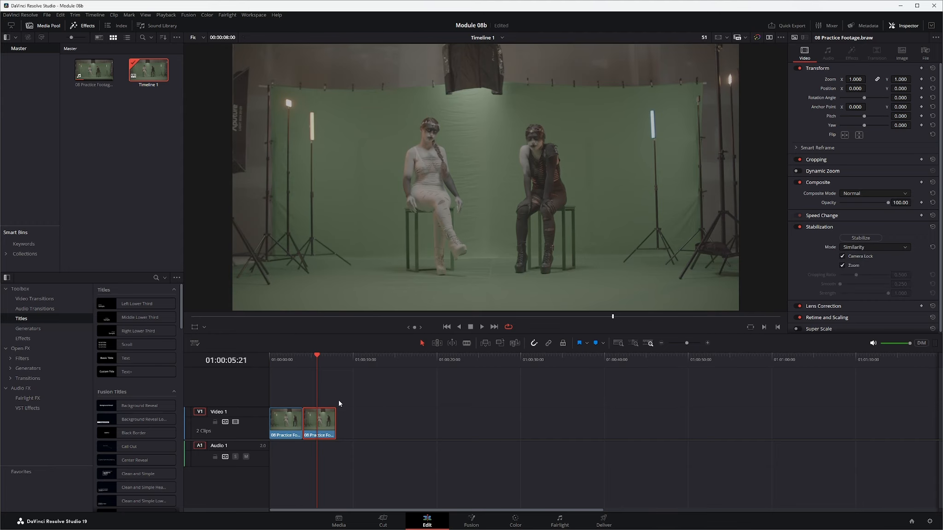
{"action": "left_click", "coordinate": [861, 238]}
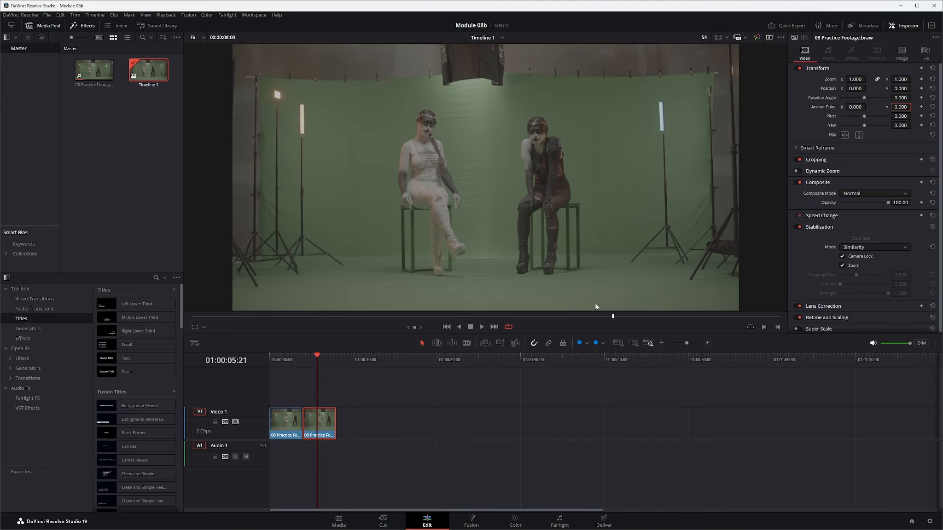
{"action": "mouse_move", "coordinate": [322, 364]}
{"action": "left_mouse_down"}
{"action": "mouse_move", "coordinate": [308, 361]}
{"action": "mouse_move", "coordinate": [328, 358]}
{"action": "mouse_move", "coordinate": [320, 359]}
{"action": "left_mouse_up"}
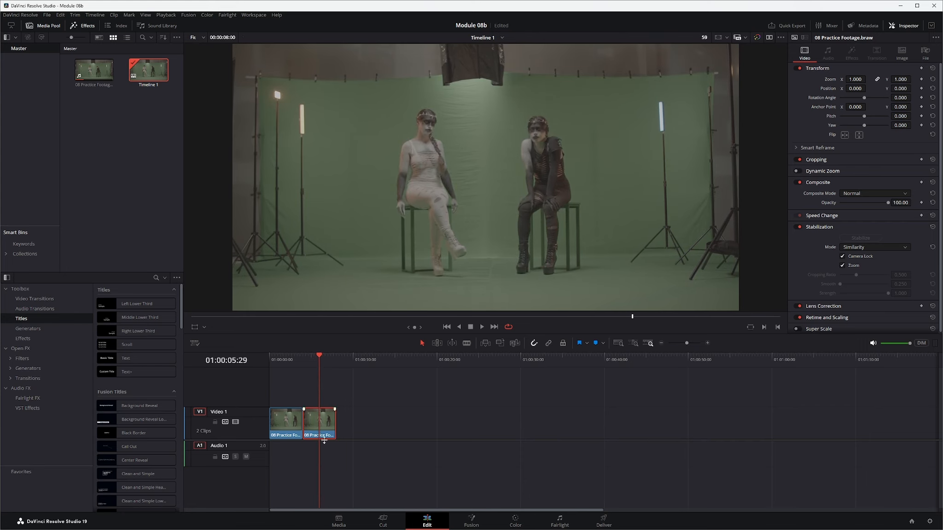
Scrub through the stabilized copy on the Fusion page, then return to the Edit page and delete it from the timeline
{"action": "left_click", "coordinate": [470, 523]}
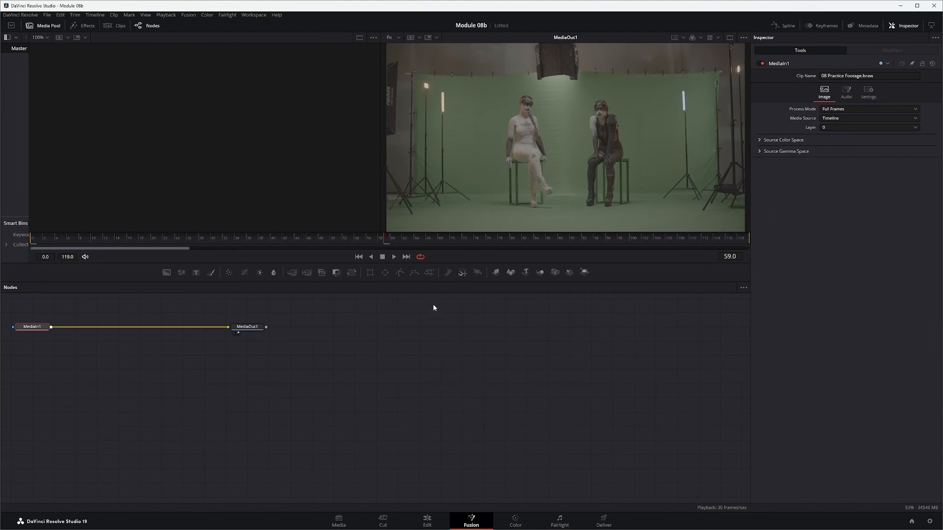
{"action": "left_click_drag", "start_coordinate": [386, 240], "coordinate": [306, 256]}
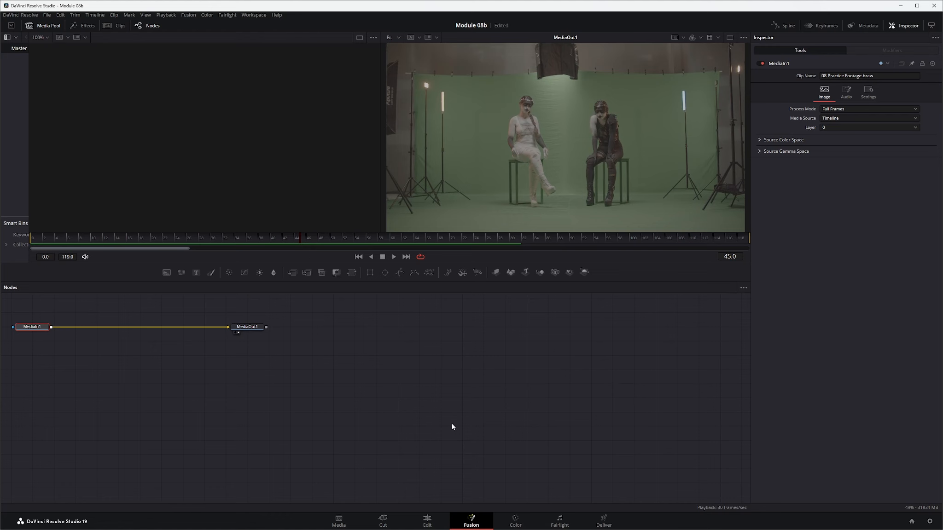
{"action": "left_click", "coordinate": [427, 520]}
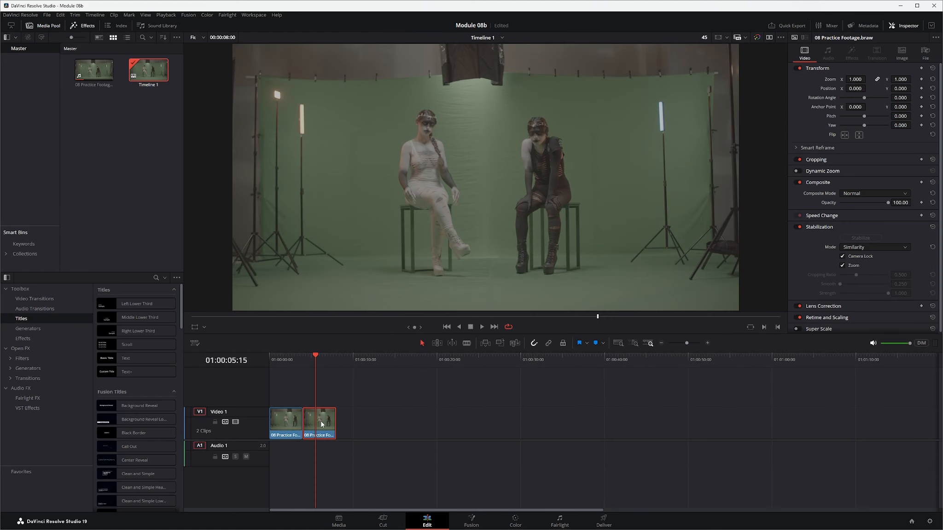
{"action": "key", "text": "Delete"}
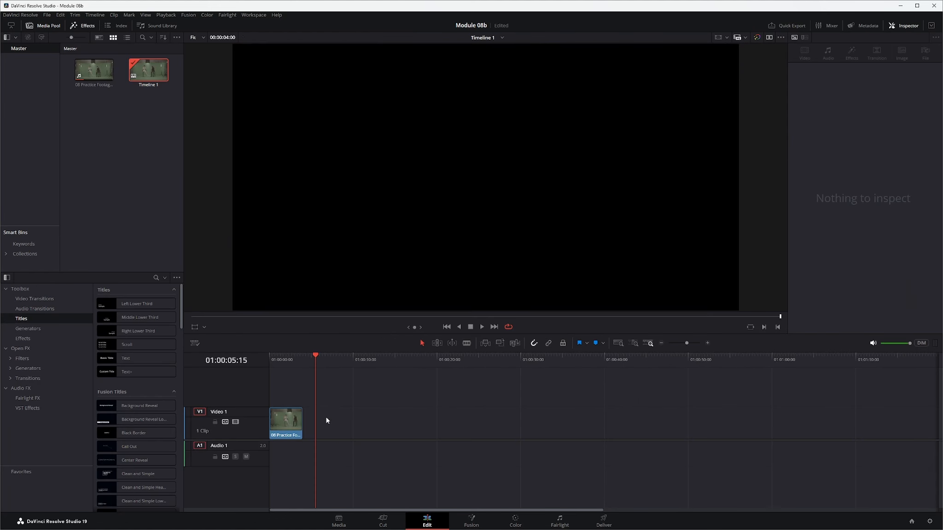
Park the playhead at 01:00:02:00 over the remaining clip and open that clip on the Fusion page
{"action": "left_click", "coordinate": [285, 355]}
{"action": "key", "text": "Right"}
{"action": "key", "text": "Right"}
{"action": "key", "text": "Right"}
{"action": "key", "text": "Right"}
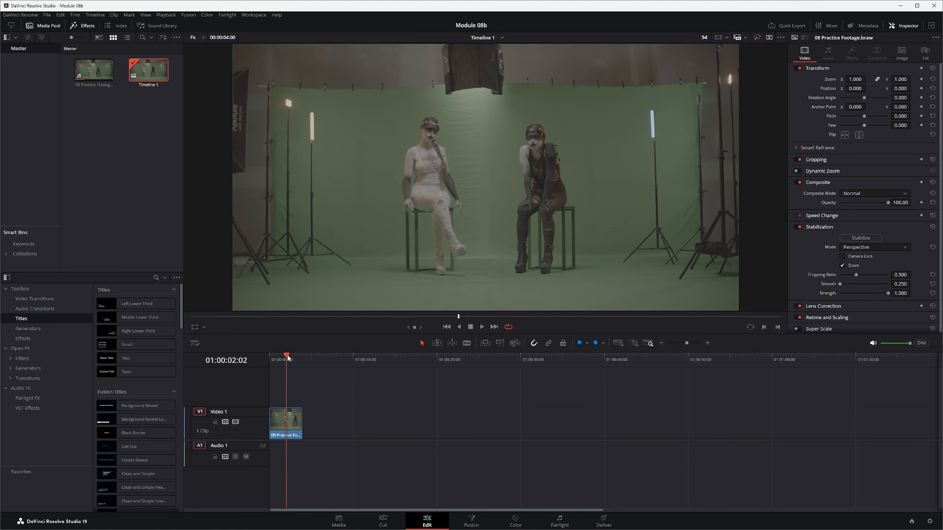
{"action": "key", "text": "Left"}
{"action": "key", "text": "Left"}
{"action": "left_click", "coordinate": [293, 417]}
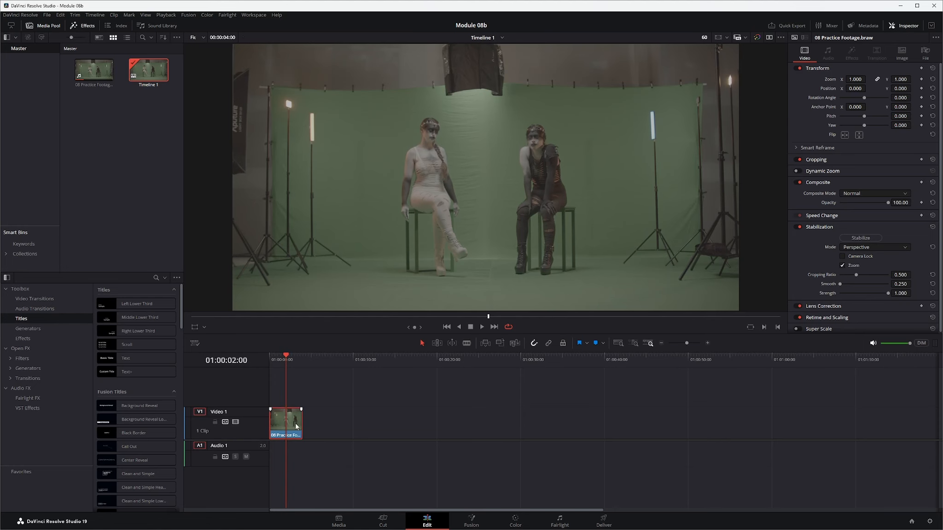
{"action": "left_click", "coordinate": [469, 521]}
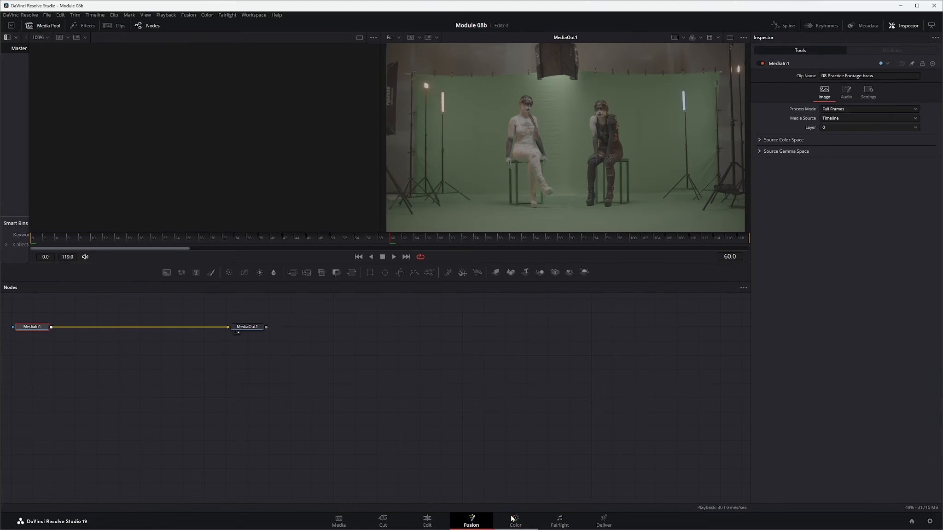
Space out the MediaIn1 and MediaOut1 nodes mid-graph, show MediaIn1 in the empty viewer, and even out the two viewers' widths
{"action": "left_click_drag", "start_coordinate": [258, 383], "coordinate": [501, 450]}
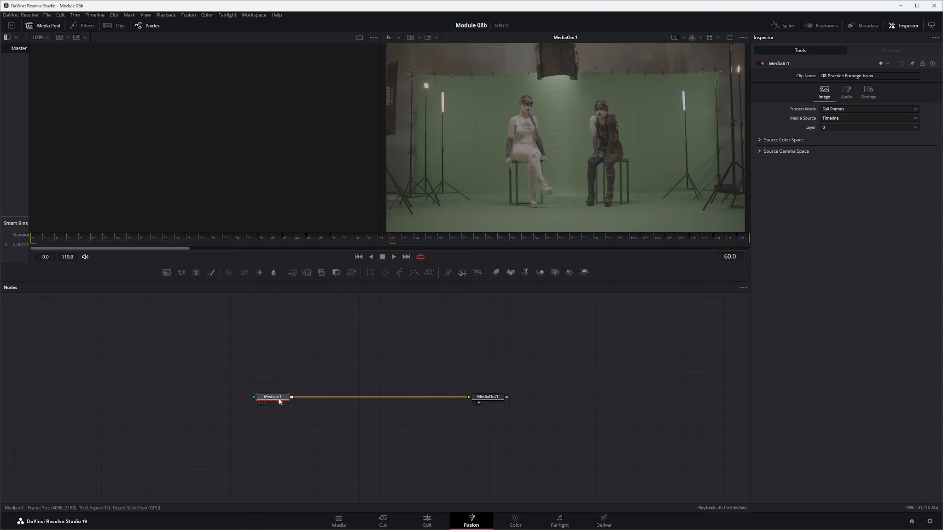
{"action": "left_click_drag", "start_coordinate": [276, 396], "coordinate": [257, 396]}
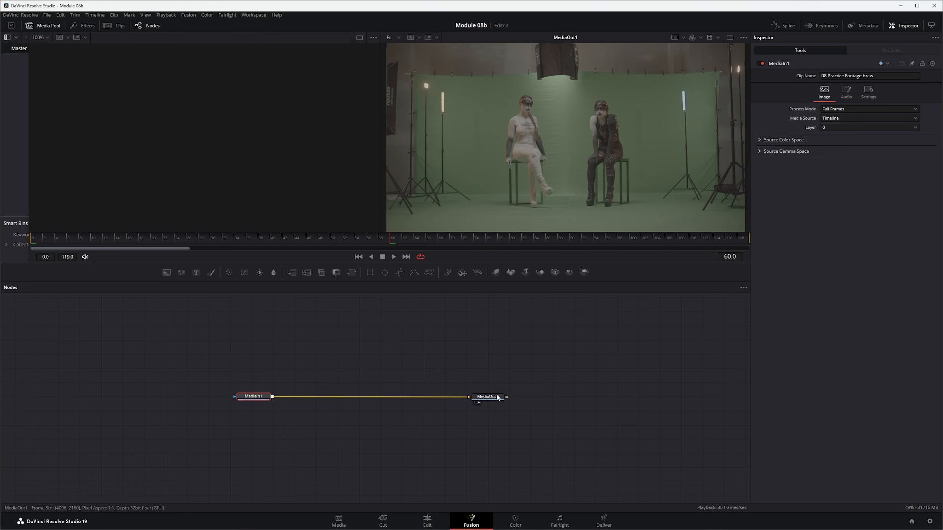
{"action": "left_click_drag", "start_coordinate": [488, 396], "coordinate": [493, 397]}
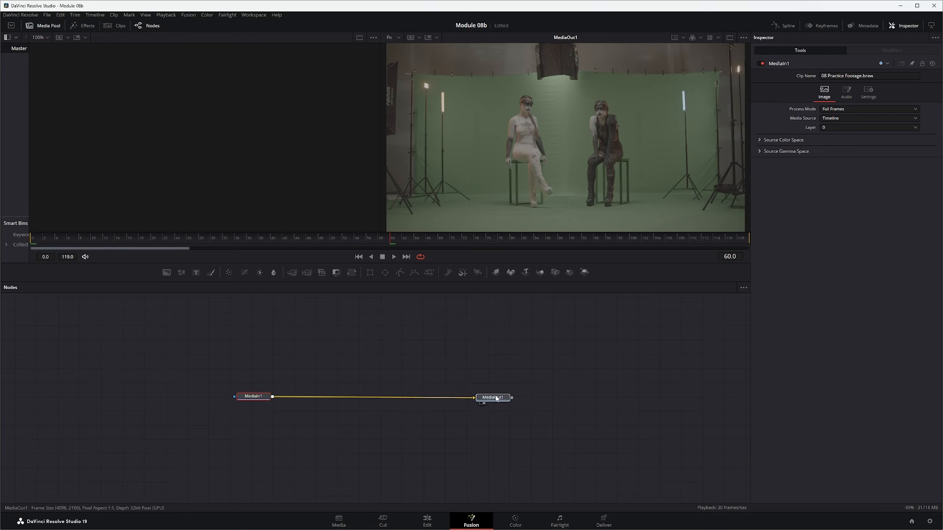
{"action": "left_click", "coordinate": [242, 402]}
{"action": "left_click", "coordinate": [257, 399]}
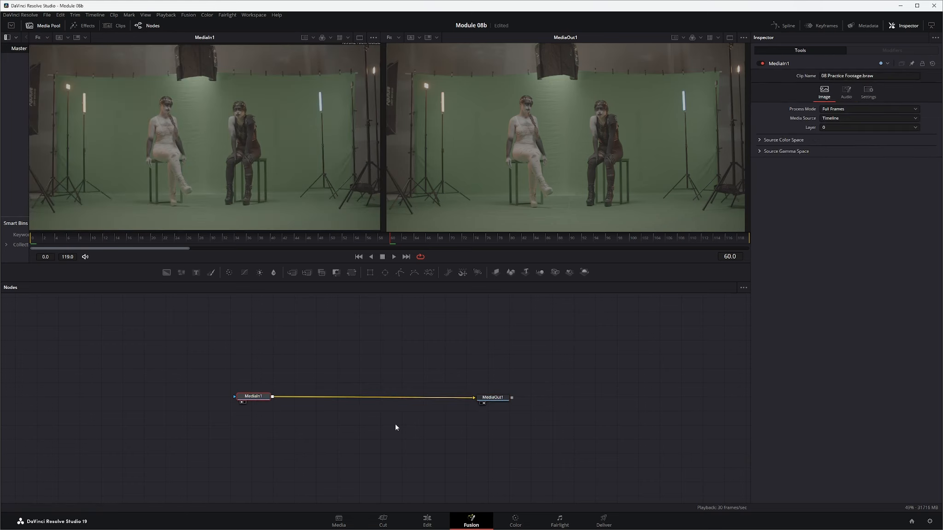
{"action": "left_click_drag", "start_coordinate": [492, 396], "coordinate": [506, 397]}
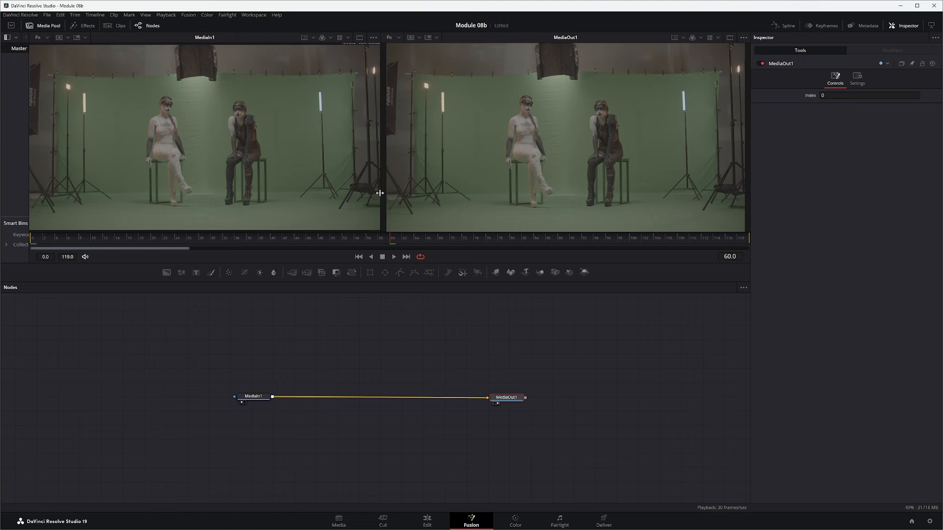
{"action": "left_click_drag", "start_coordinate": [382, 193], "coordinate": [387, 192]}
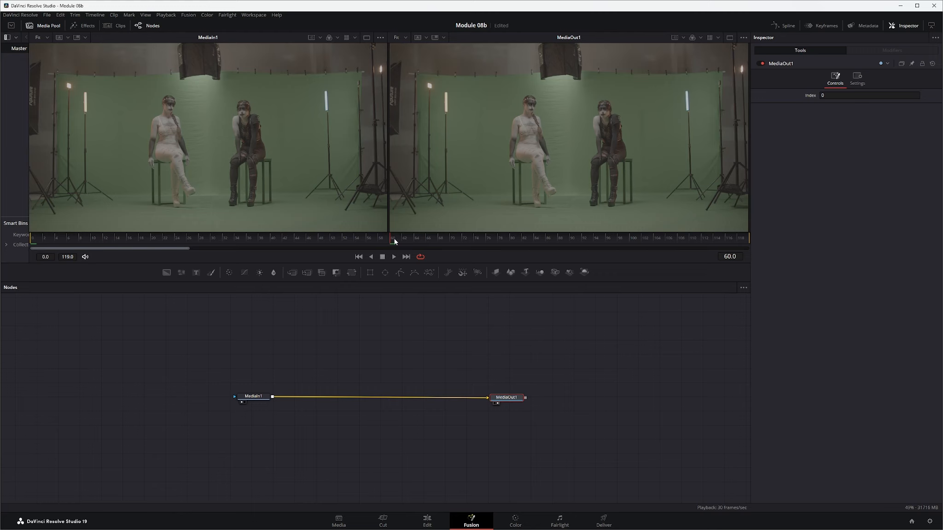
Scrub the composition back to frame 0 and forward to frame 23, comparing MediaIn1 and MediaOut1
{"action": "left_click_drag", "start_coordinate": [393, 239], "coordinate": [18, 247]}
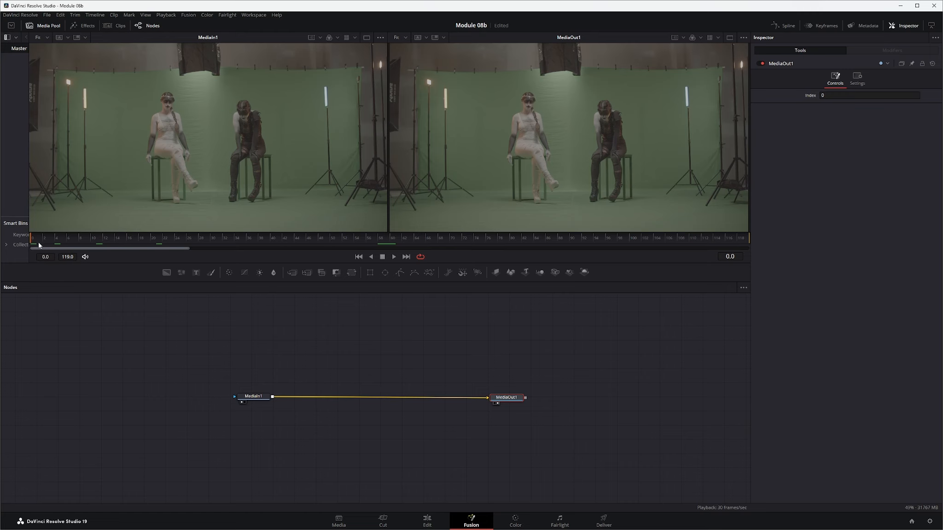
{"action": "left_click_drag", "start_coordinate": [54, 242], "coordinate": [184, 242]}
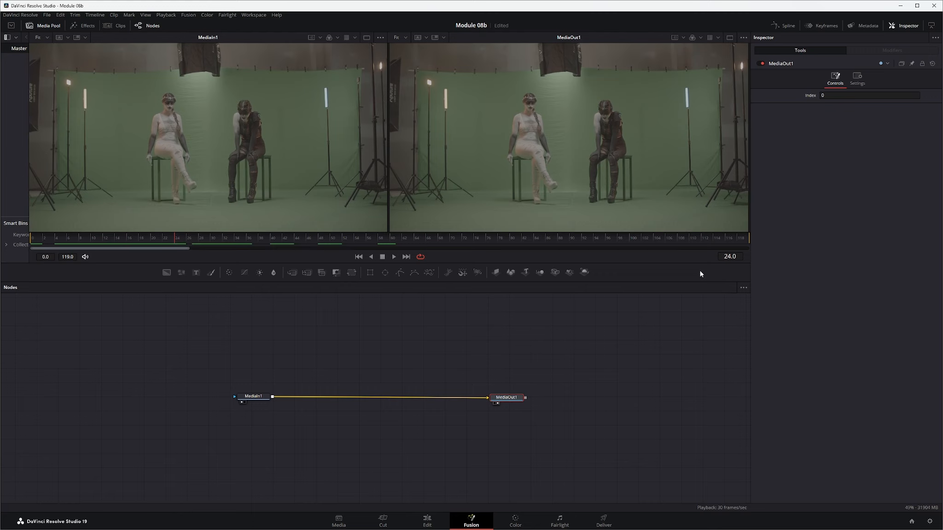
{"action": "left_click", "coordinate": [170, 239]}
Examine the General page of the Fusion settings, cancel without saving, and deselect all nodes
{"action": "left_click", "coordinate": [189, 15]}
{"action": "left_click", "coordinate": [213, 36]}
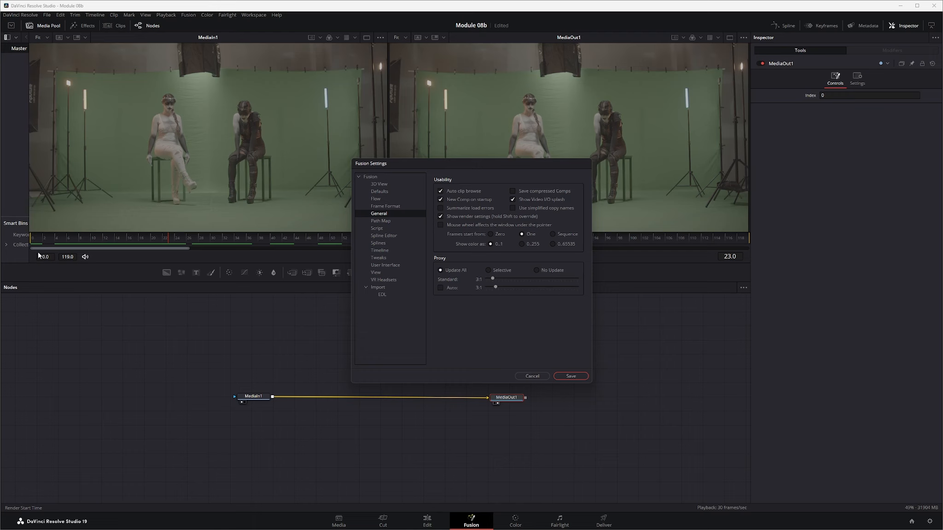
{"action": "left_click", "coordinate": [538, 377]}
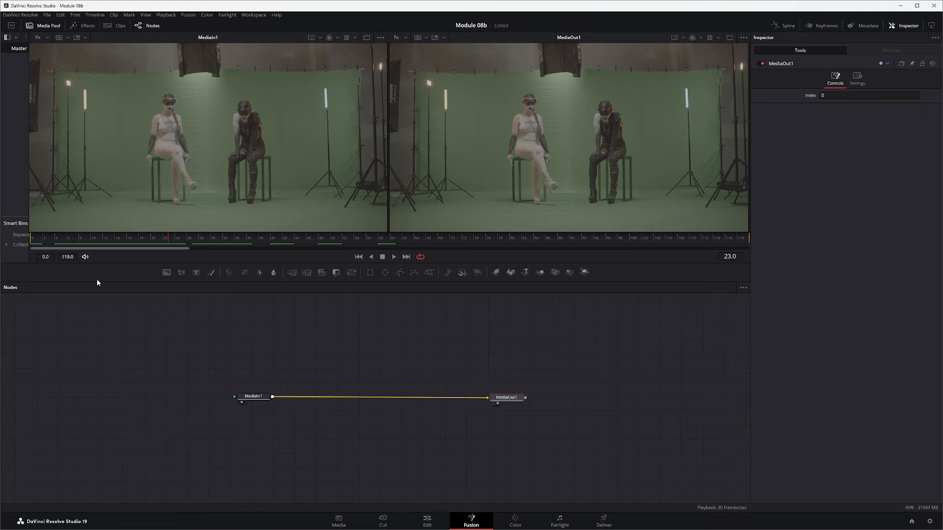
{"action": "left_click", "coordinate": [582, 347]}
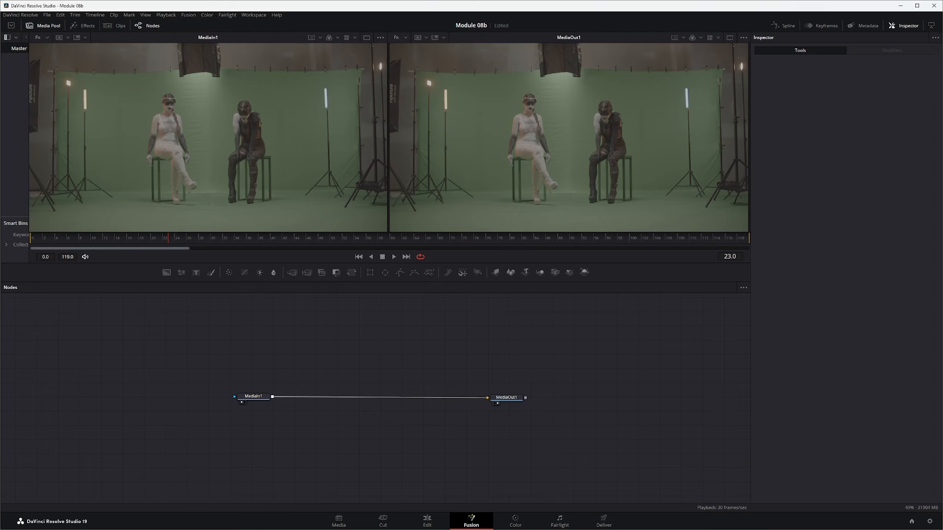
Insert a Blur node between MediaIn1 and MediaOut1, set its Blur Size to 33.7, and line it up with them
{"action": "key", "text": "shift+space"}
{"action": "type", "text": "Blur"}
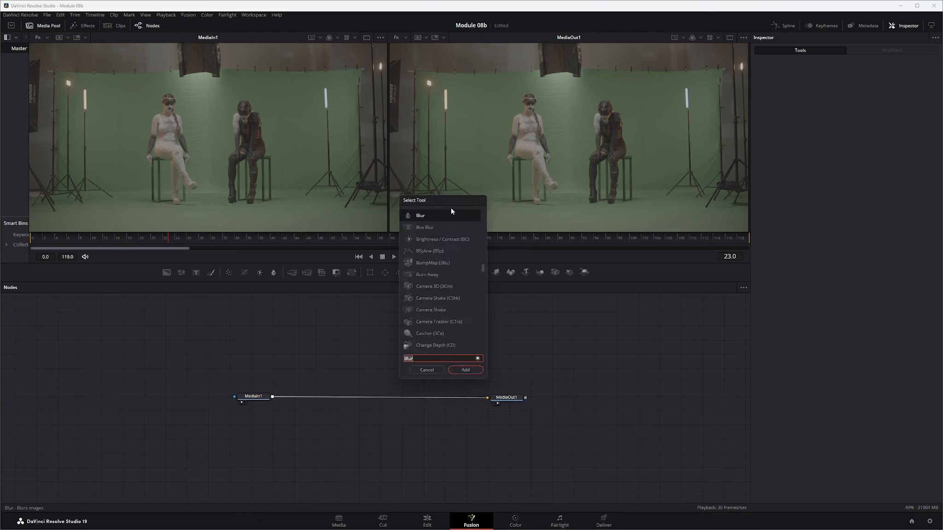
{"action": "left_click_drag", "start_coordinate": [446, 201], "coordinate": [439, 218]}
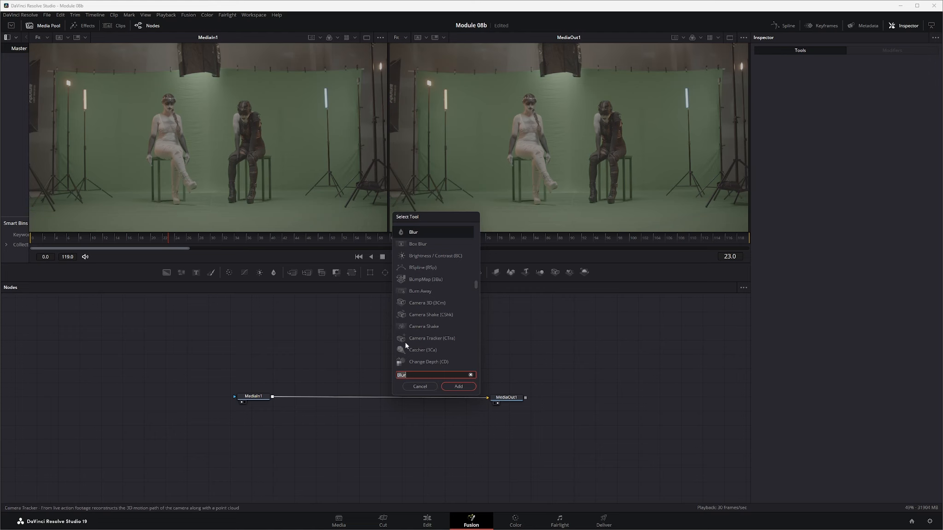
{"action": "left_click", "coordinate": [457, 387]}
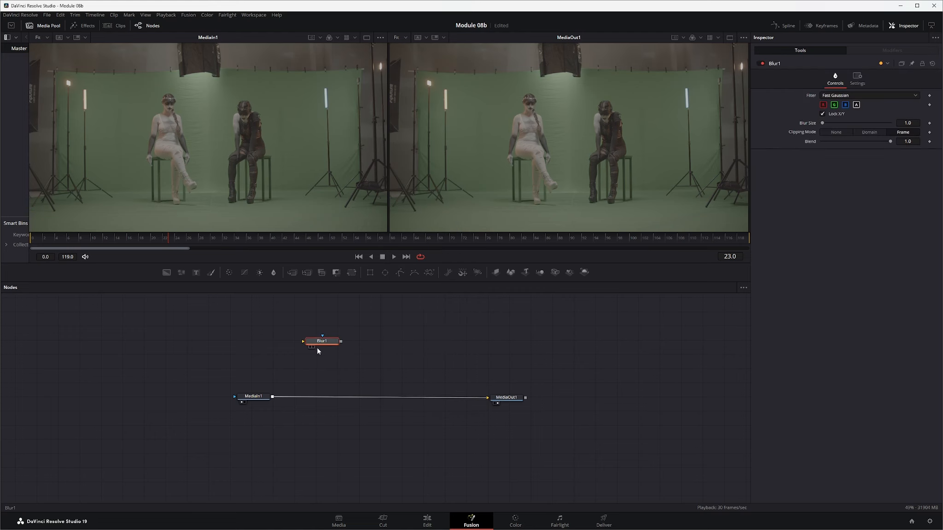
{"action": "left_click_drag", "start_coordinate": [323, 342], "coordinate": [323, 381]}
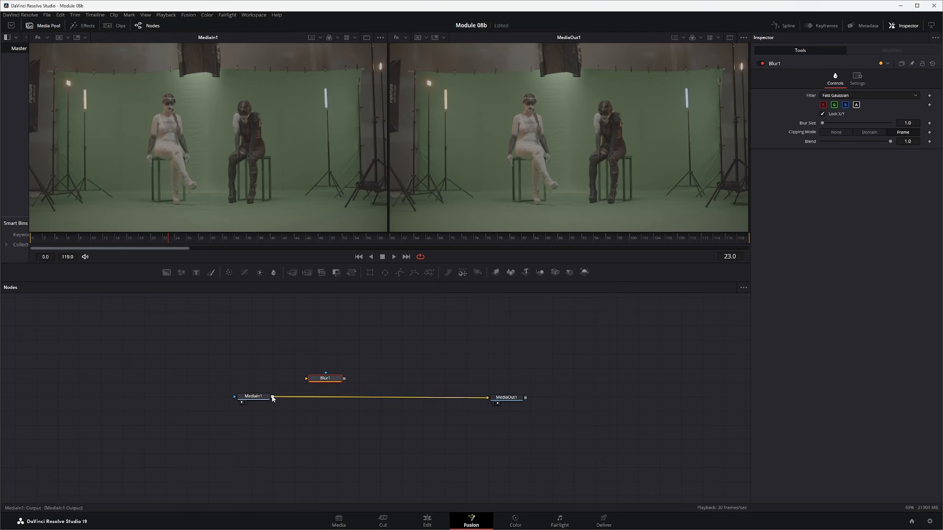
{"action": "left_click_drag", "start_coordinate": [272, 396], "coordinate": [487, 398]}
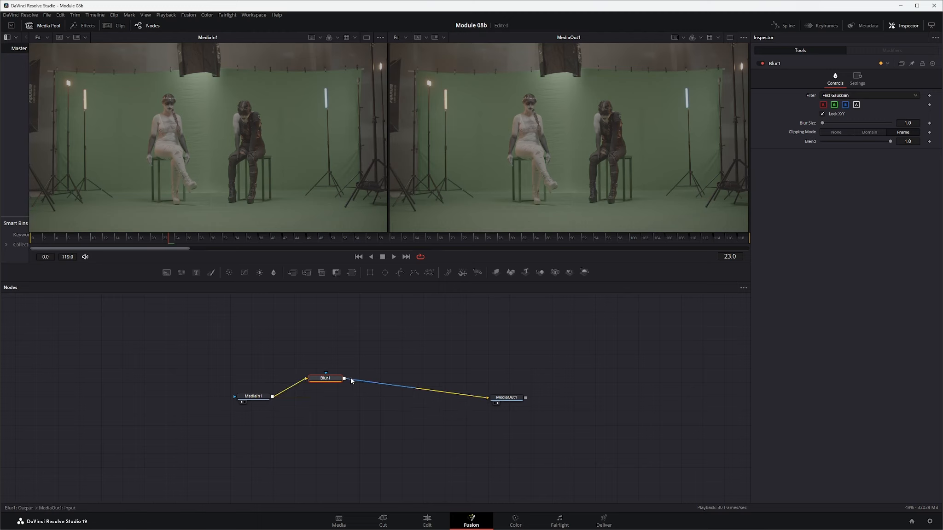
{"action": "left_click_drag", "start_coordinate": [322, 381], "coordinate": [349, 389]}
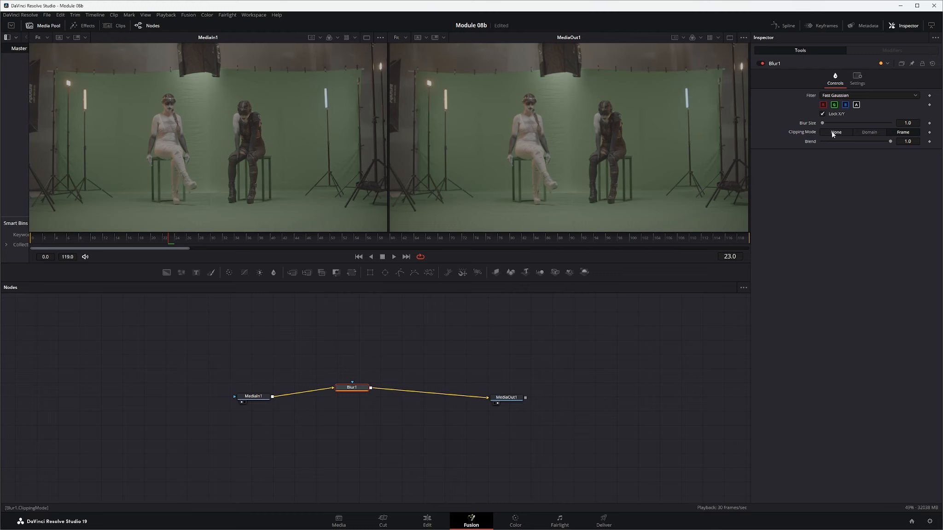
{"action": "left_click_drag", "start_coordinate": [826, 122], "coordinate": [844, 123]}
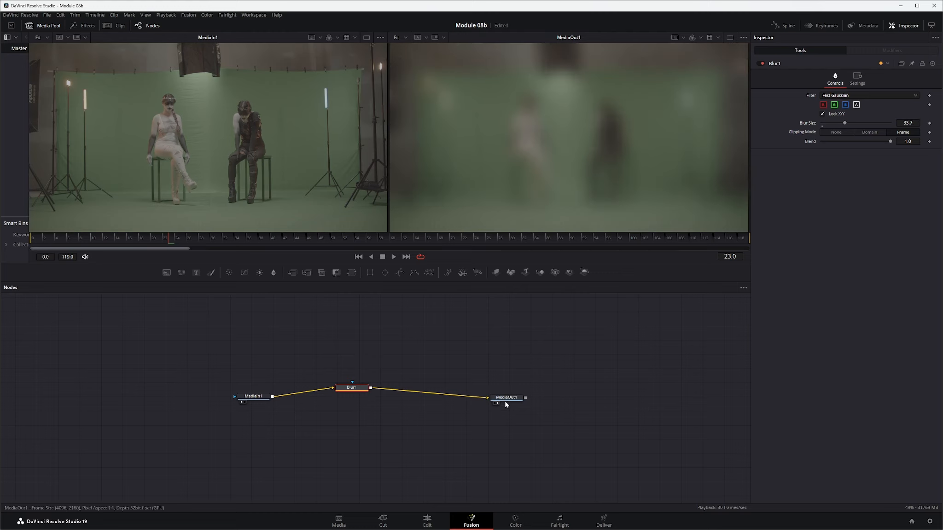
{"action": "left_click_drag", "start_coordinate": [352, 387], "coordinate": [366, 395]}
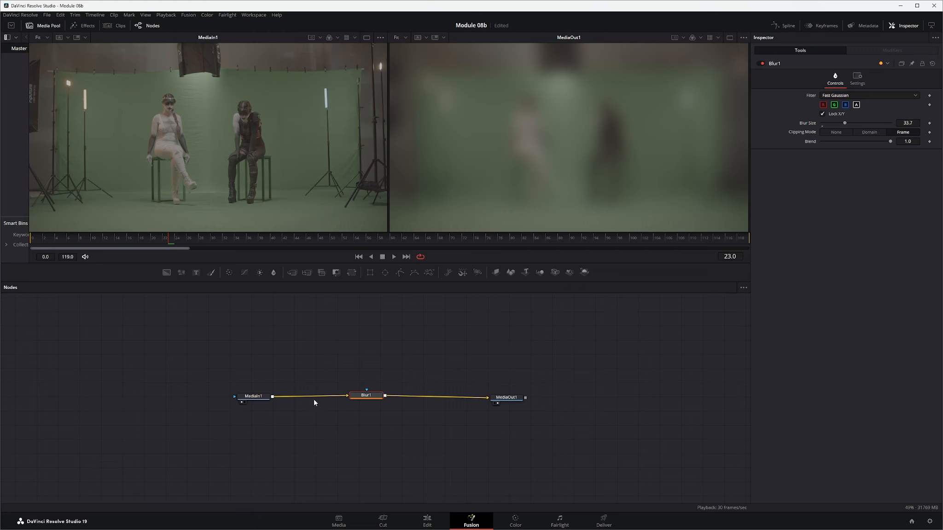
Spread MediaIn1 and MediaOut1 farther apart horizontally in the node graph
{"action": "left_click_drag", "start_coordinate": [244, 398], "coordinate": [201, 399]}
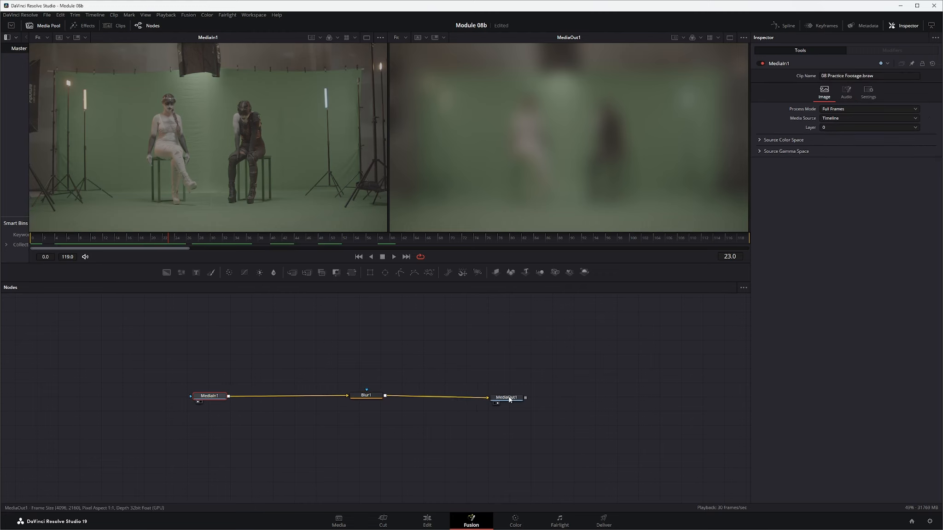
{"action": "left_click_drag", "start_coordinate": [509, 399], "coordinate": [562, 400]}
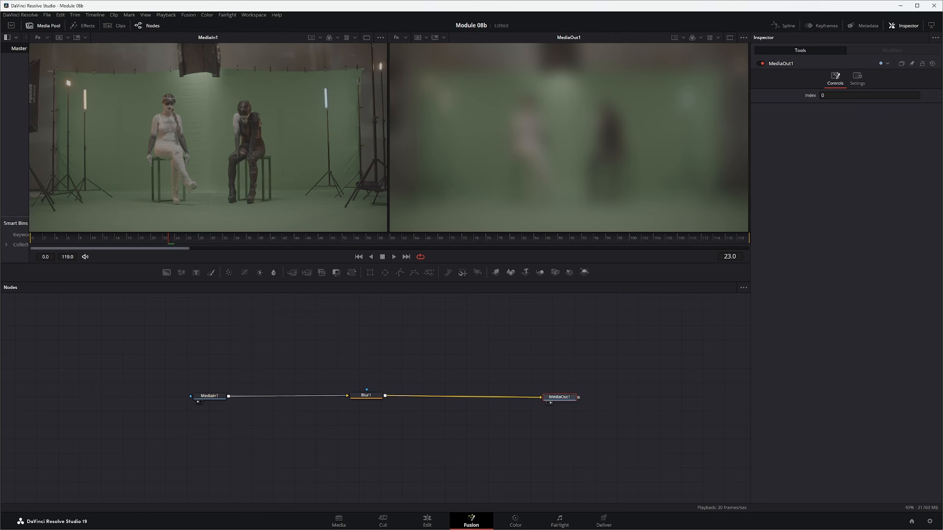
Delete the Blur1 node from the flow
{"action": "left_click", "coordinate": [365, 395]}
{"action": "key", "text": "Delete"}
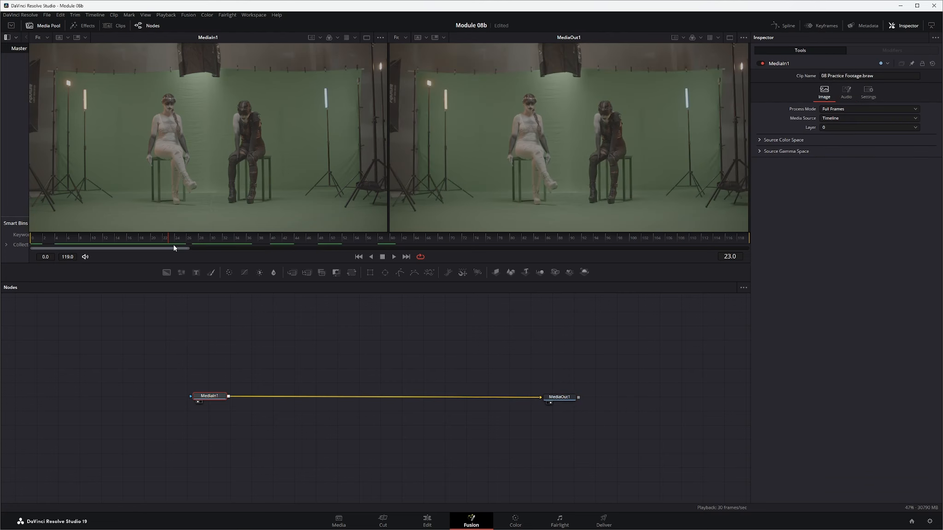
Return the playhead to frame 0 and add an unconnected Mocha Pro node above the link between MediaIn1 and MediaOut1
{"action": "left_click_drag", "start_coordinate": [173, 248], "coordinate": [32, 244]}
{"action": "left_click", "coordinate": [250, 357]}
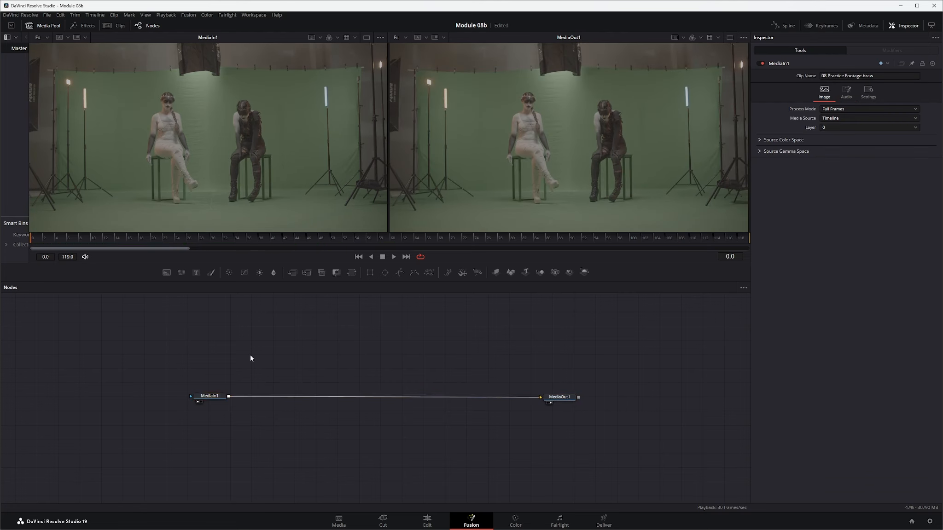
{"action": "key", "text": "shift+space"}
{"action": "type", "text": "Blur"}
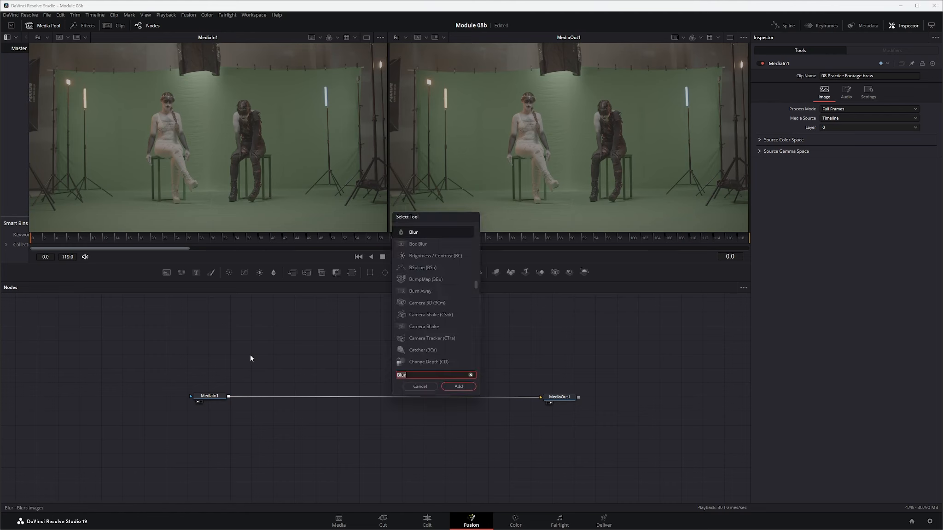
{"action": "type", "text": "moch"}
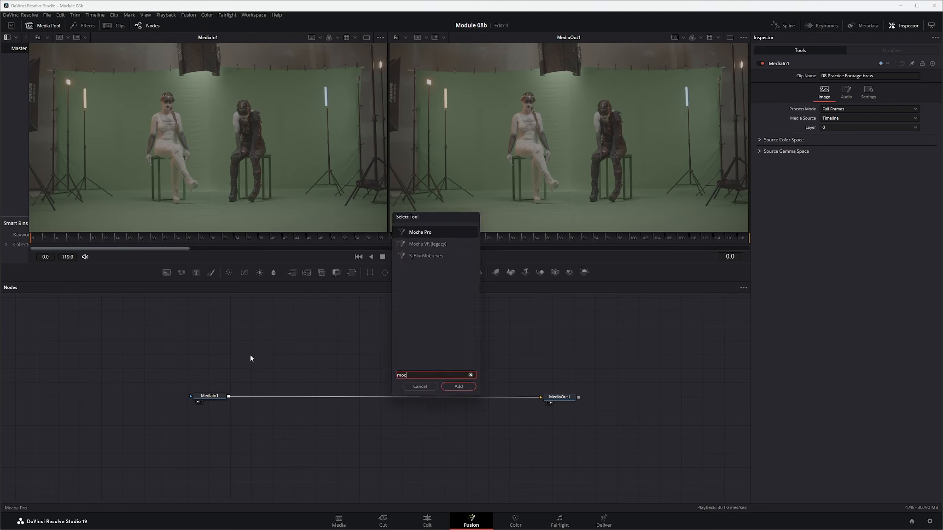
{"action": "left_click", "coordinate": [424, 233]}
{"action": "left_click", "coordinate": [462, 384]}
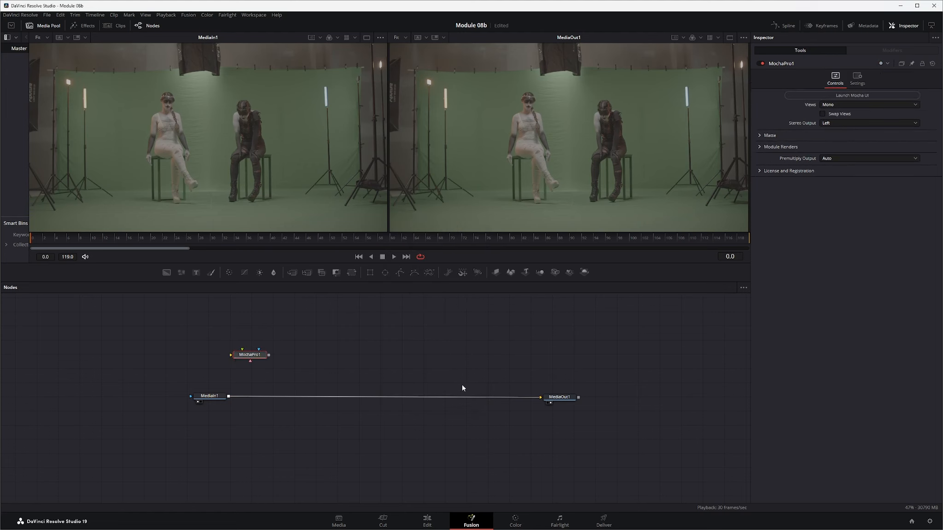
Branch MediaIn1's output into the MochaPro1 node's source input and place that node above MediaIn1, leaving its output unconnected
{"action": "left_click_drag", "start_coordinate": [254, 358], "coordinate": [282, 369]}
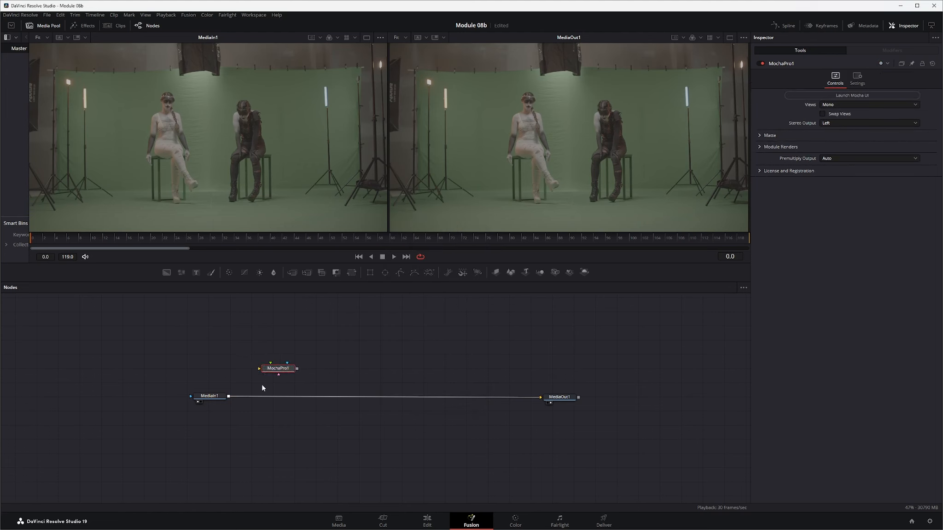
{"action": "left_click_drag", "start_coordinate": [228, 396], "coordinate": [287, 378]}
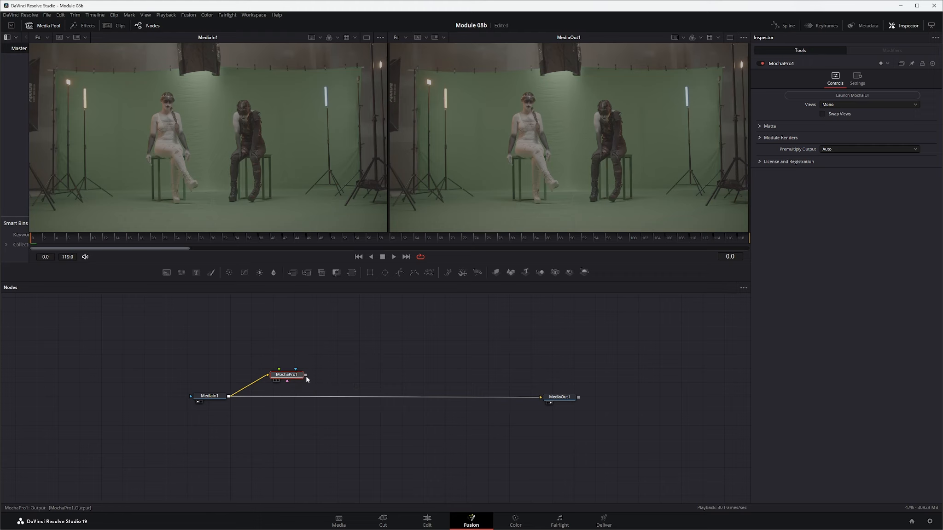
{"action": "left_click_drag", "start_coordinate": [289, 376], "coordinate": [253, 359]}
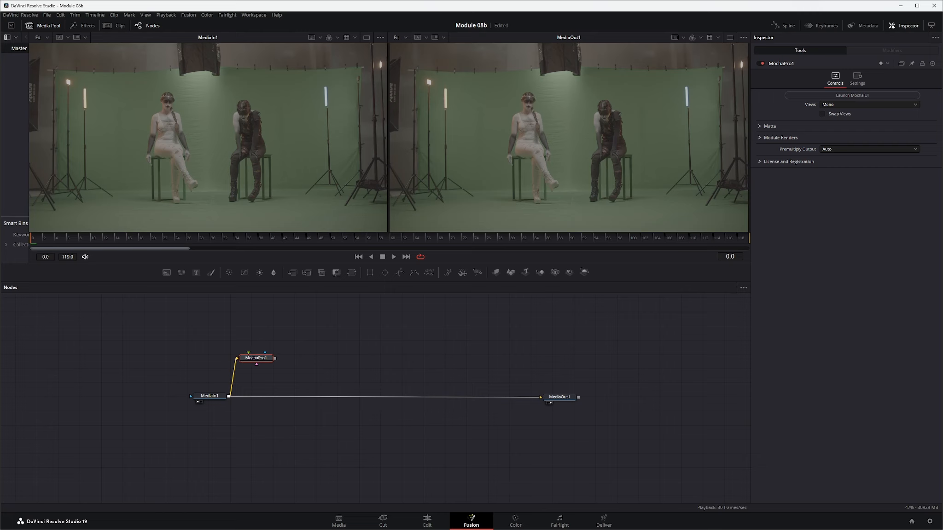
Rename the MochaPro1 node as MPstabilize and save the project
{"action": "key", "text": "F2"}
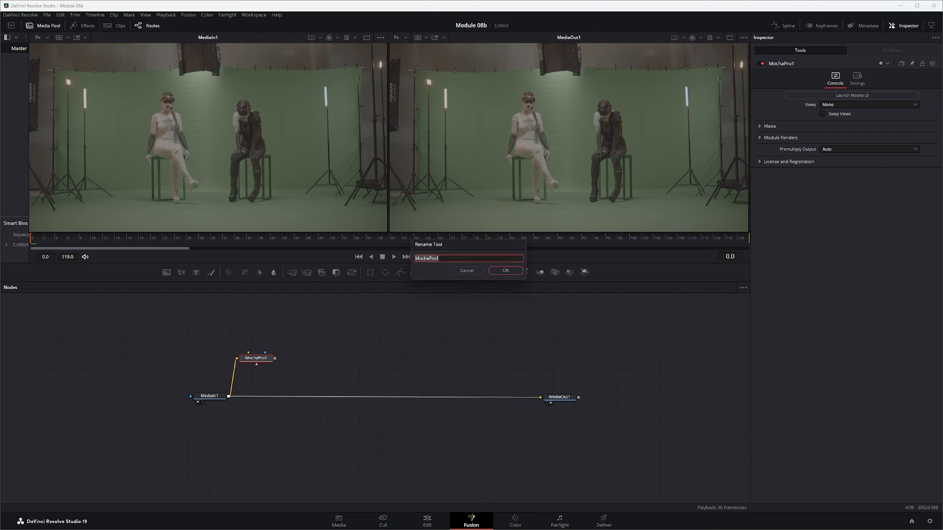
{"action": "type", "text": "MPstabilize"}
{"action": "key", "text": "Return"}
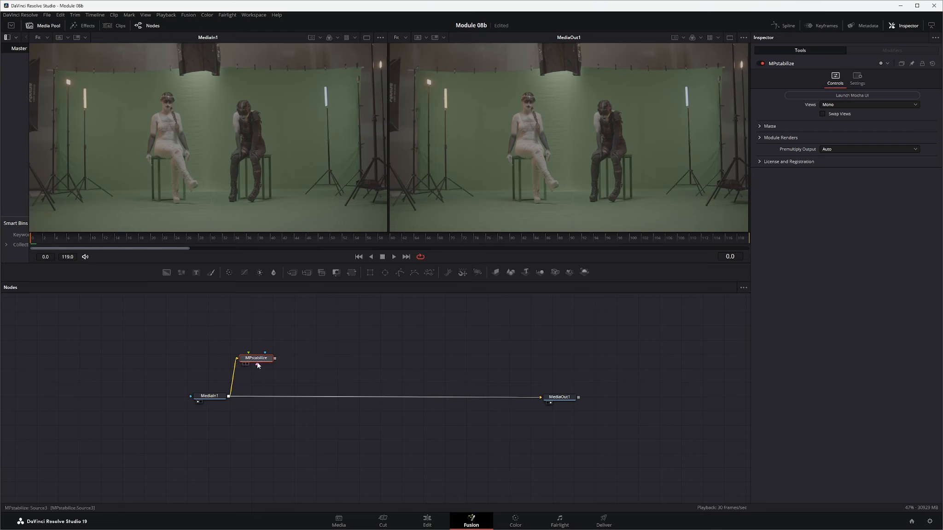
{"action": "left_click", "coordinate": [260, 347]}
{"action": "key", "text": "ctrl+s"}
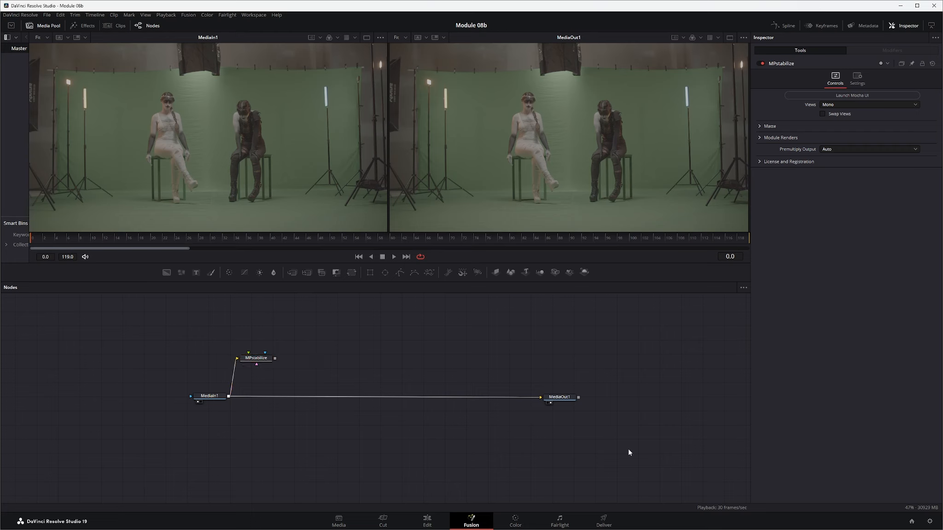
Move the MPstabilize node higher above MediaIn1 and launch its Mocha Pro interface
{"action": "left_click_drag", "start_coordinate": [262, 361], "coordinate": [256, 335]}
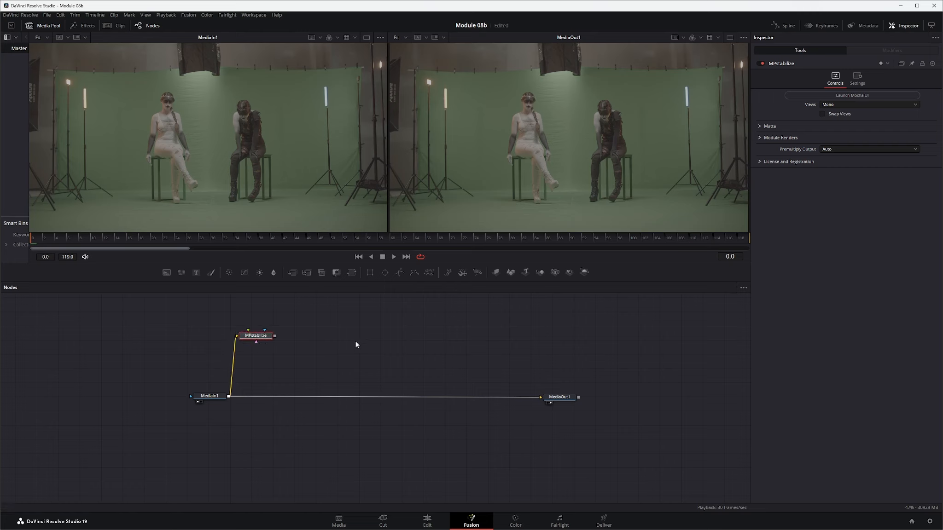
{"action": "left_click", "coordinate": [852, 95]}
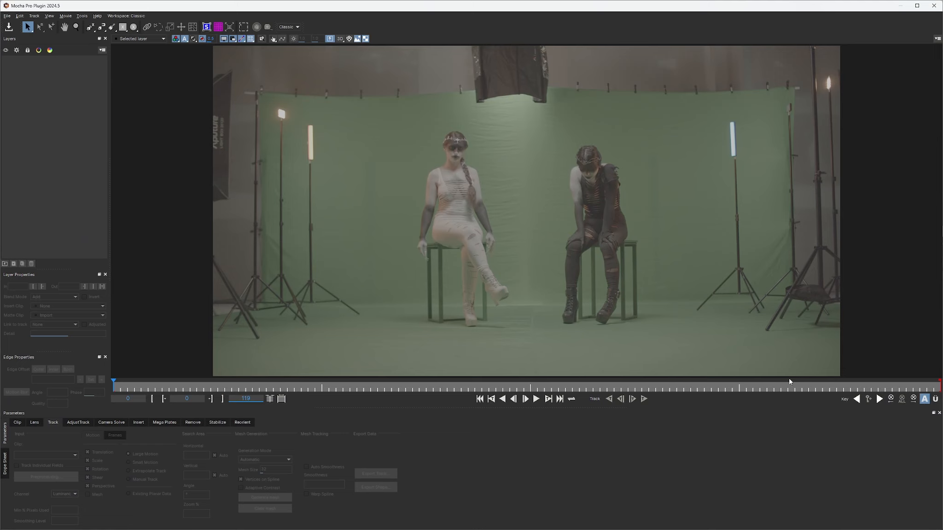
Play through the clip in Mocha Pro to review the camera shake, and go back to frame 0
{"action": "left_click", "coordinate": [536, 398]}
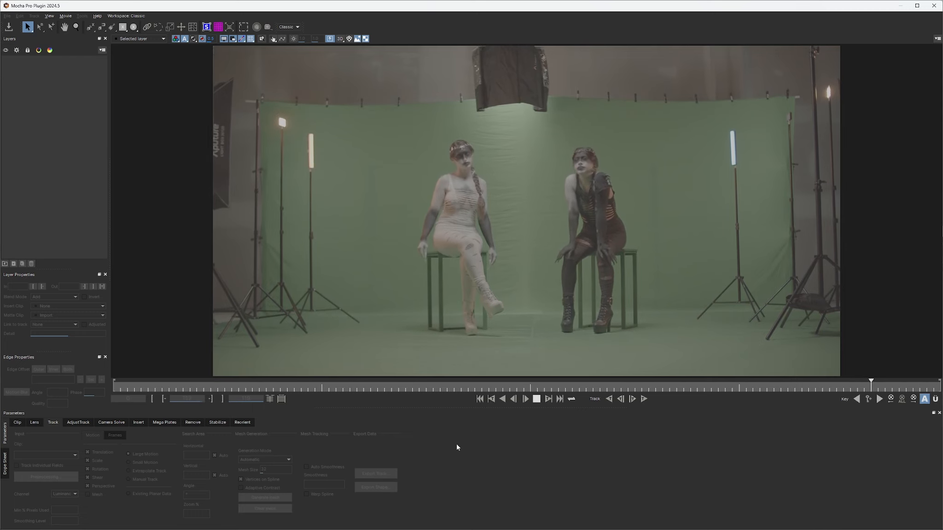
{"action": "left_click", "coordinate": [536, 399]}
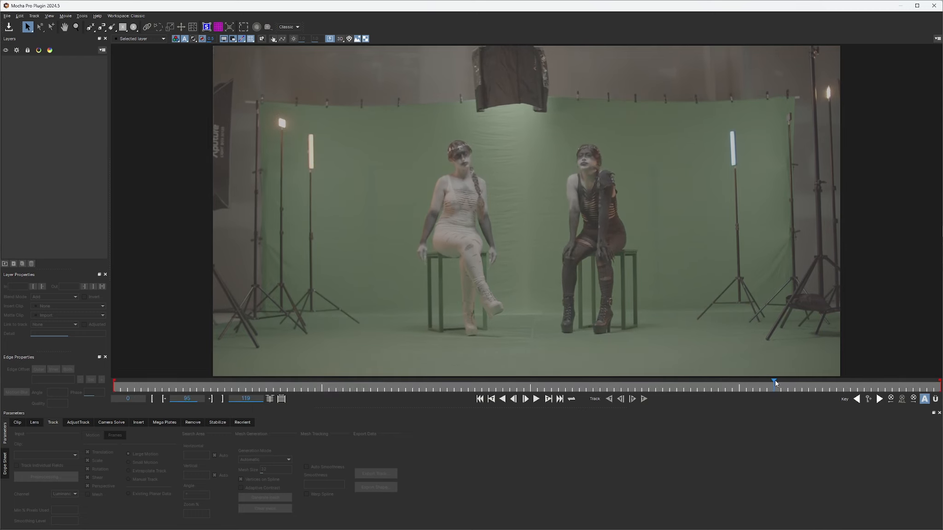
{"action": "left_click", "coordinate": [147, 386]}
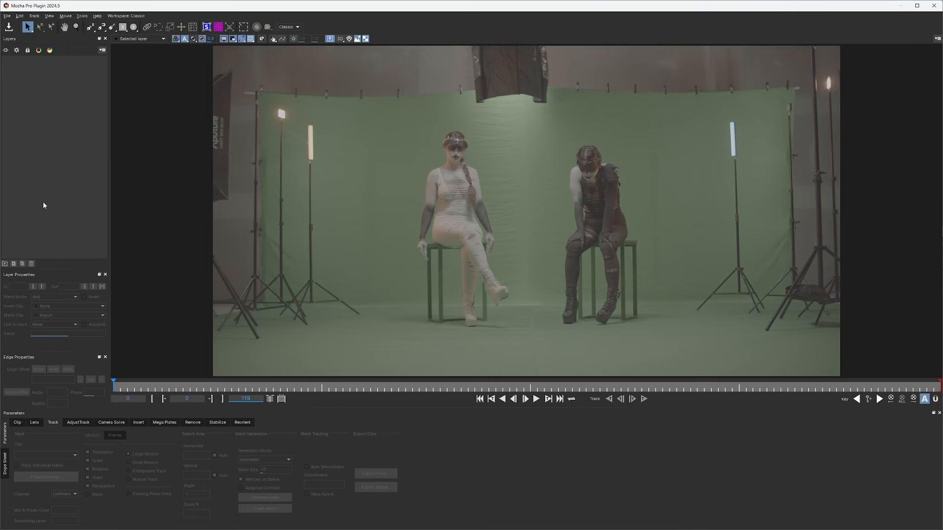
Switch the Mocha workspace to Essentials and back to Classic
{"action": "left_click", "coordinate": [126, 15]}
{"action": "left_click", "coordinate": [134, 27]}
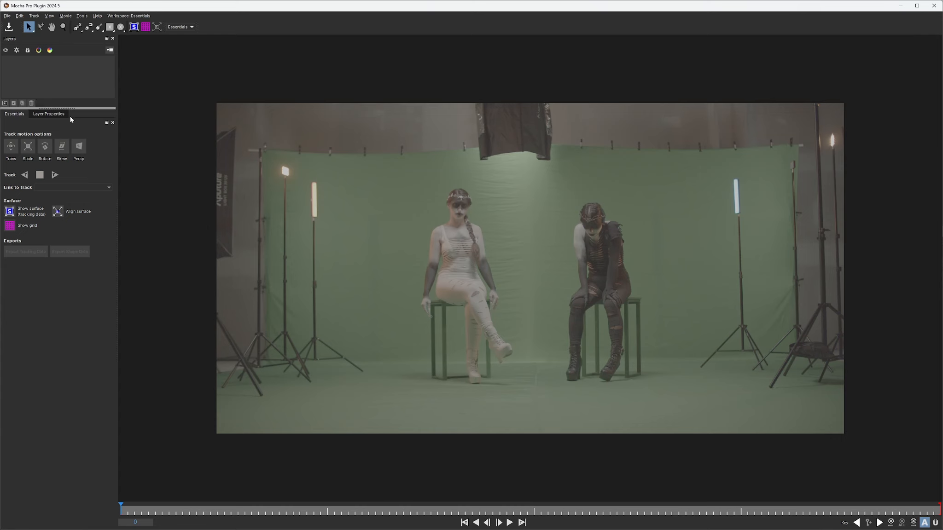
{"action": "left_click", "coordinate": [123, 16]}
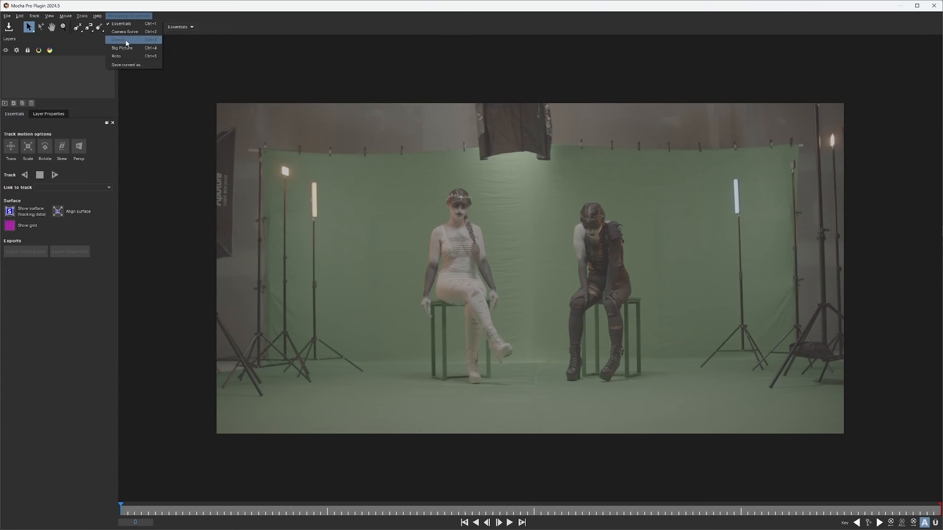
{"action": "left_click", "coordinate": [123, 36]}
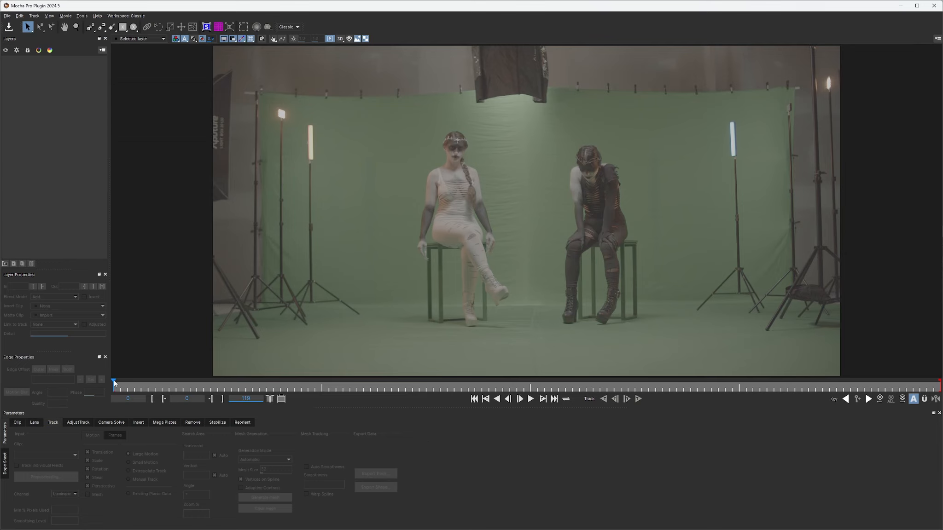
Try a four-point X-spline at frame 0 around the wall strip above the backdrop's left half, and delete its layer
{"action": "left_click_drag", "start_coordinate": [143, 388], "coordinate": [114, 398]}
{"action": "left_click", "coordinate": [90, 27]}
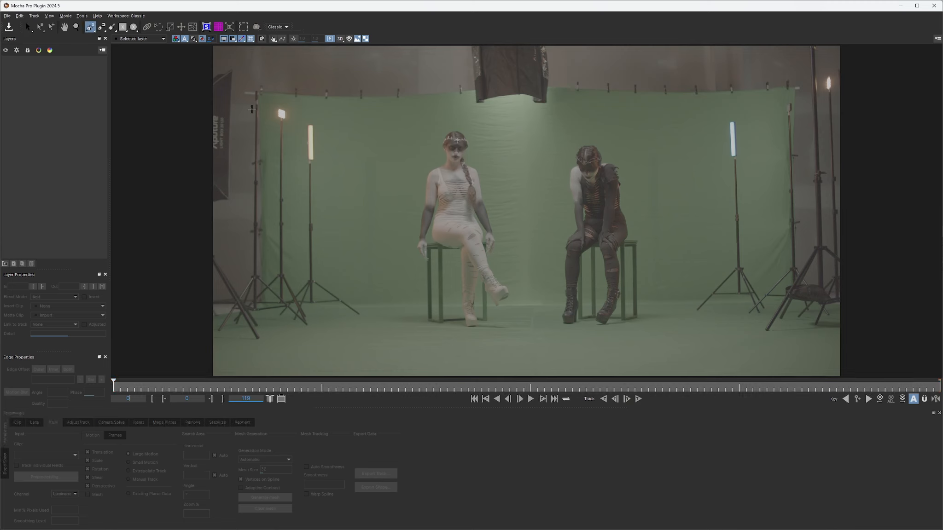
{"action": "left_click", "coordinate": [249, 60]}
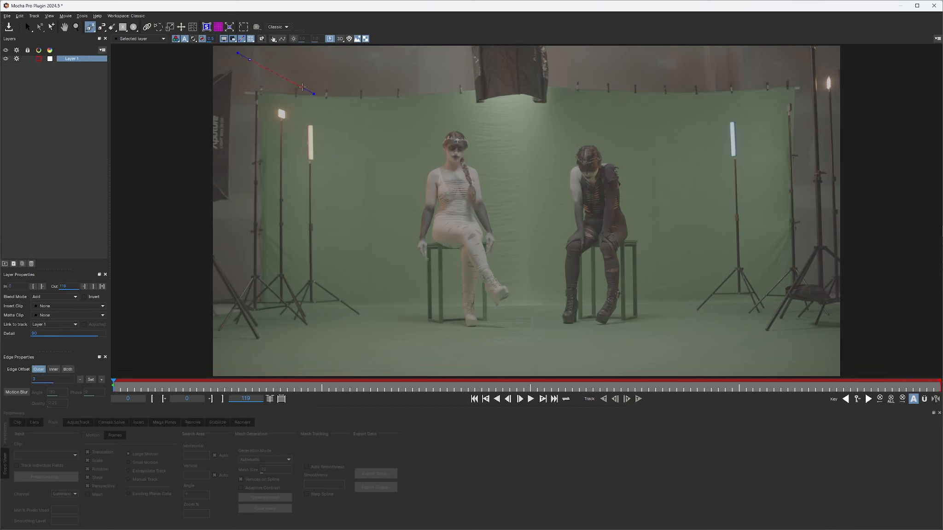
{"action": "left_click", "coordinate": [249, 88]}
{"action": "left_click", "coordinate": [449, 85]}
{"action": "right_click", "coordinate": [451, 56]}
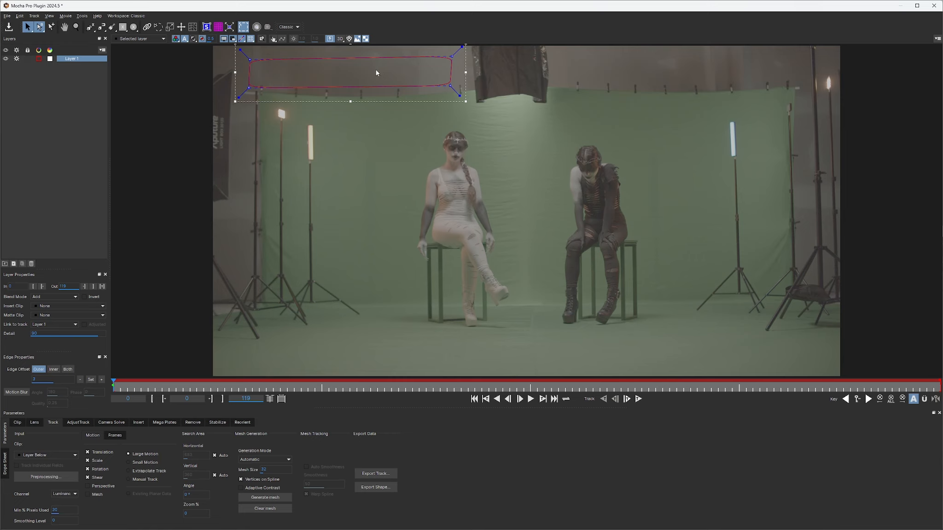
{"action": "left_click", "coordinate": [64, 61]}
{"action": "key", "text": "Delete"}
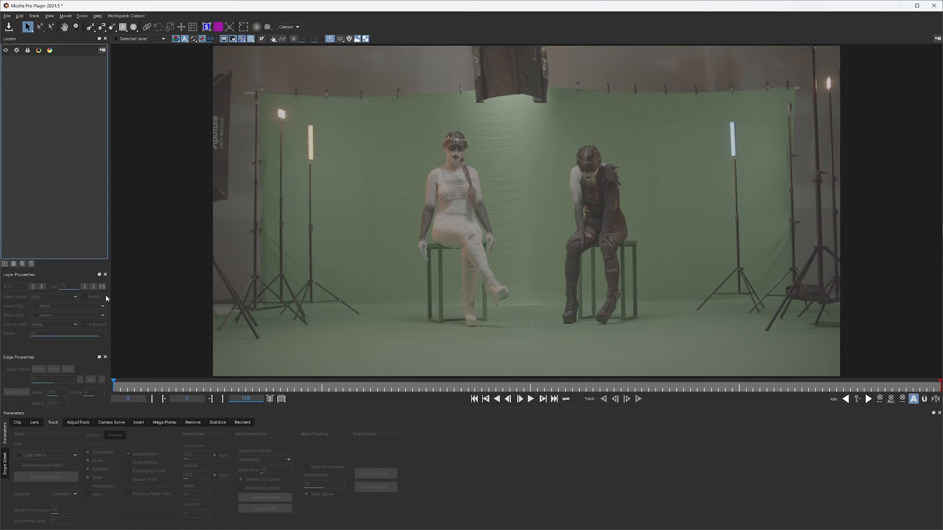
Draw a nine-point X-spline at frame 0 around the softbox and light stands on the left side of the footage, and adjust its outer floor corner
{"action": "mouse_move", "coordinate": [114, 384]}
{"action": "left_mouse_down"}
{"action": "mouse_move", "coordinate": [781, 383]}
{"action": "mouse_move", "coordinate": [114, 391]}
{"action": "left_mouse_up"}
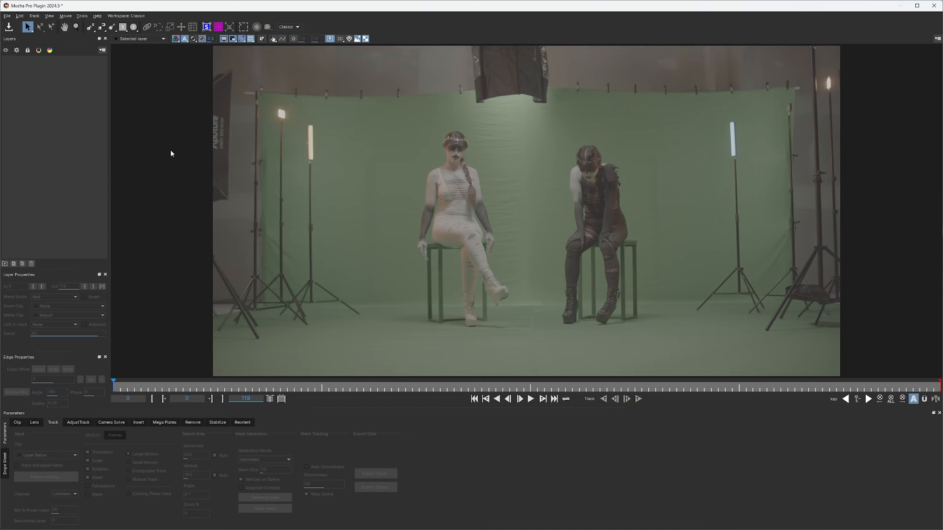
{"action": "left_click", "coordinate": [91, 28]}
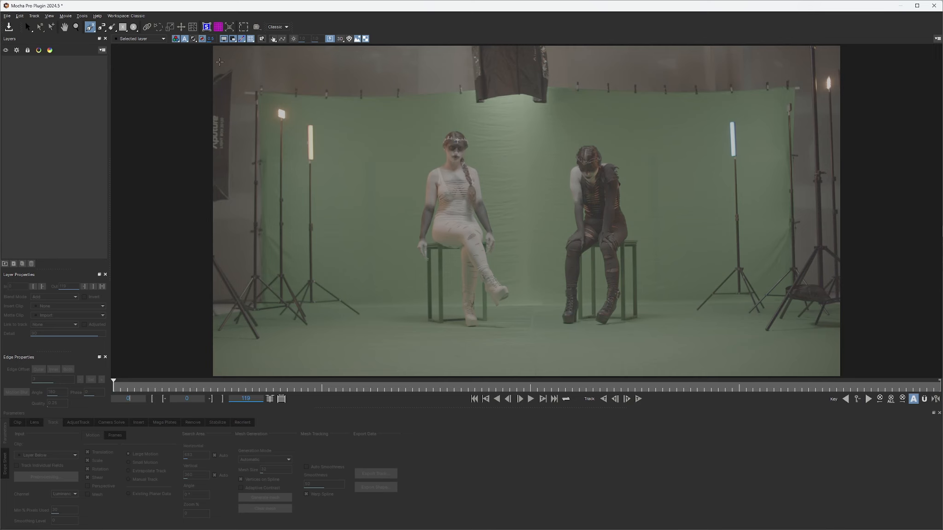
{"action": "left_click", "coordinate": [220, 61]}
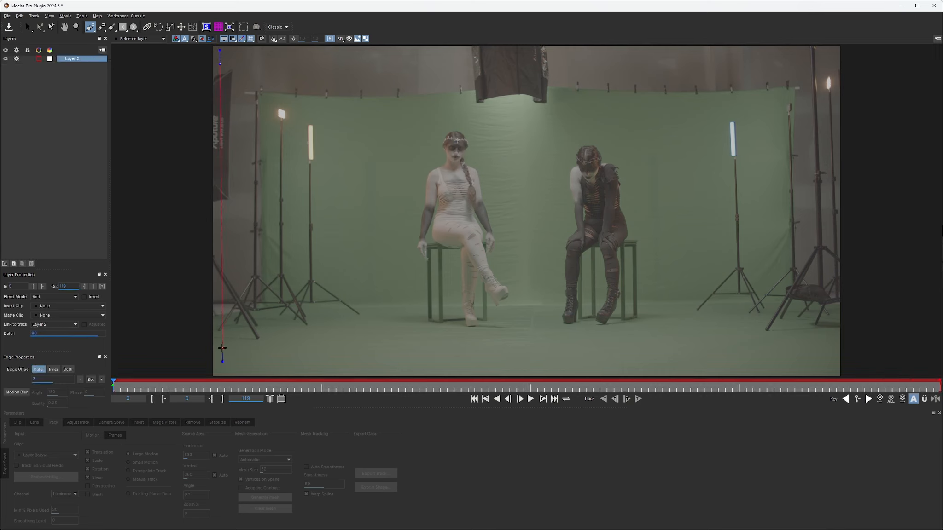
{"action": "left_click", "coordinate": [222, 355]}
{"action": "left_click", "coordinate": [370, 318]}
{"action": "left_click", "coordinate": [342, 274]}
{"action": "left_click", "coordinate": [332, 119]}
{"action": "left_click", "coordinate": [298, 120]}
{"action": "left_click", "coordinate": [295, 183]}
{"action": "left_click", "coordinate": [247, 160]}
{"action": "right_click", "coordinate": [242, 59]}
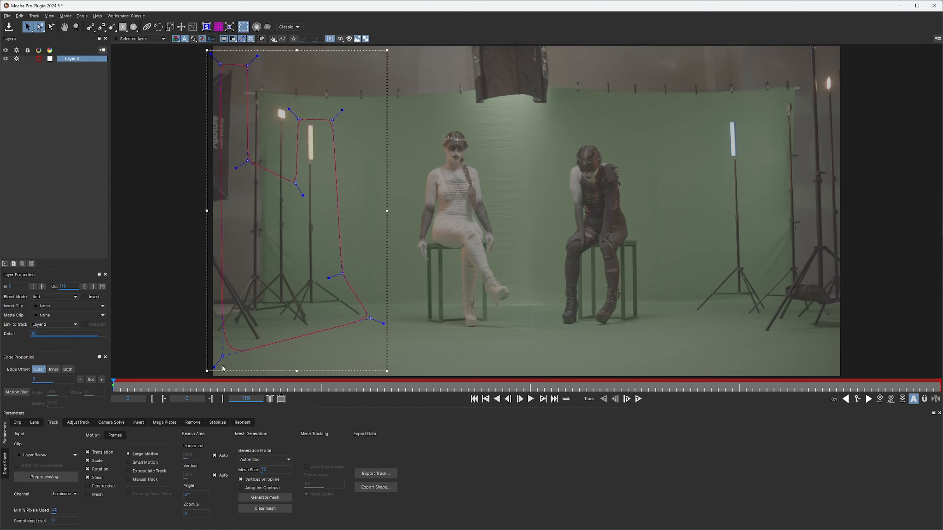
{"action": "left_click_drag", "start_coordinate": [369, 321], "coordinate": [383, 329]}
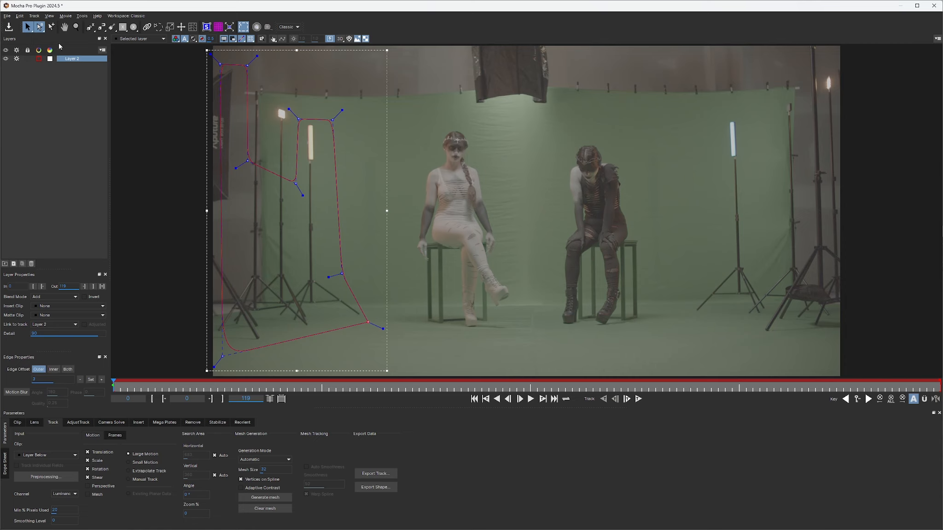
Add a six-point X-spline to the same layer around the light stands on the right side of the footage
{"action": "left_click", "coordinate": [91, 28]}
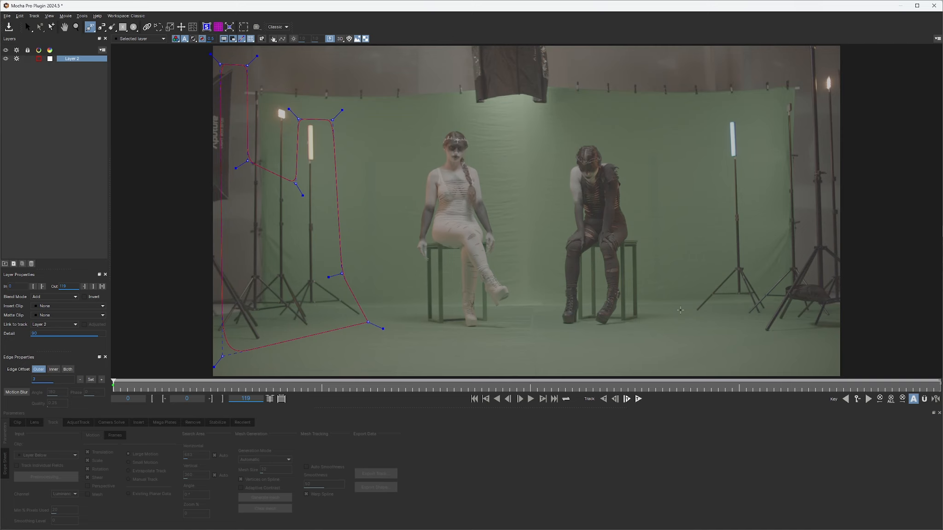
{"action": "left_click", "coordinate": [680, 303]}
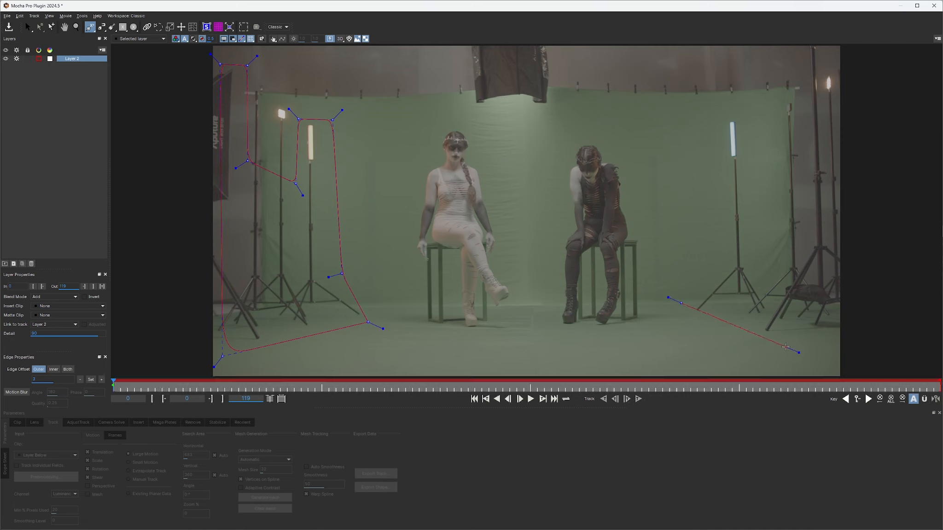
{"action": "left_click", "coordinate": [825, 357]}
{"action": "left_click", "coordinate": [835, 111]}
{"action": "left_click", "coordinate": [785, 145]}
{"action": "left_click", "coordinate": [766, 73]}
{"action": "right_click", "coordinate": [705, 83]}
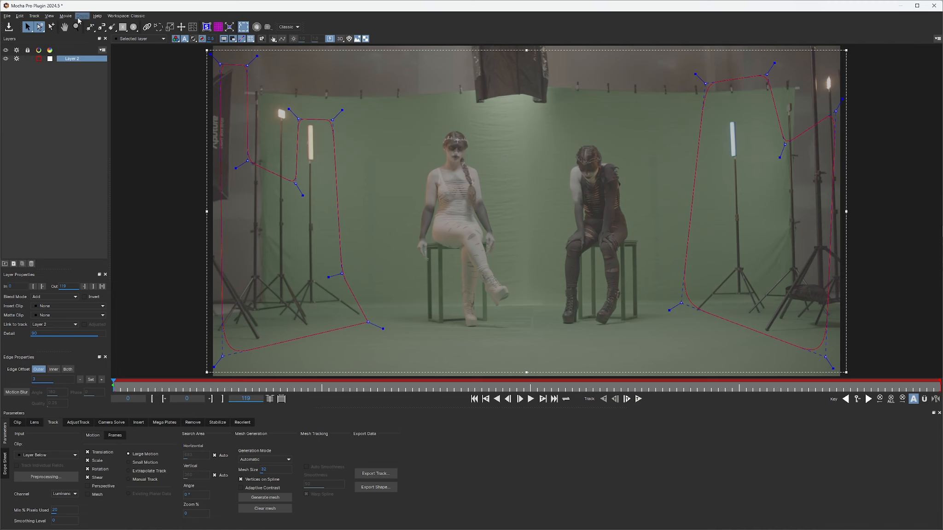
Add a four-point X-spline to the layer around the wall strip and clamped upper edge of the backdrop
{"action": "left_click", "coordinate": [90, 27]}
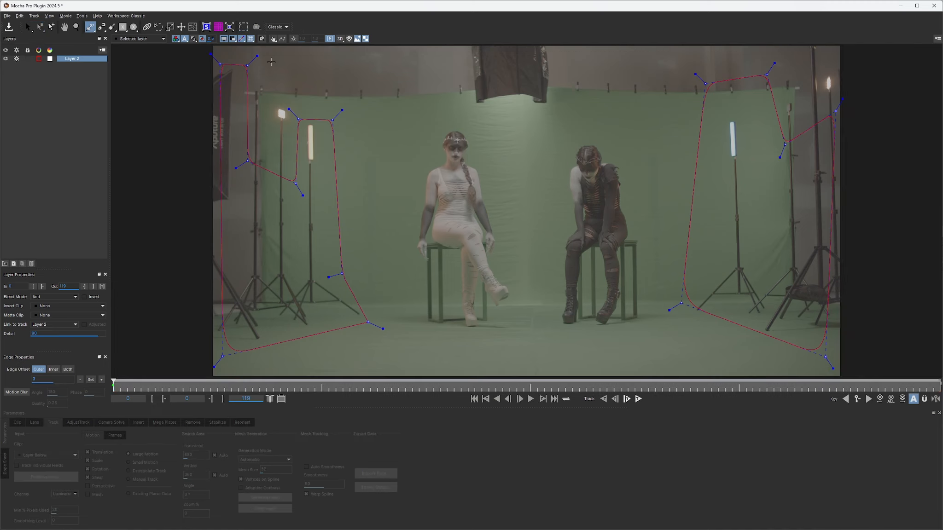
{"action": "left_click", "coordinate": [271, 62]}
{"action": "left_click", "coordinate": [272, 105]}
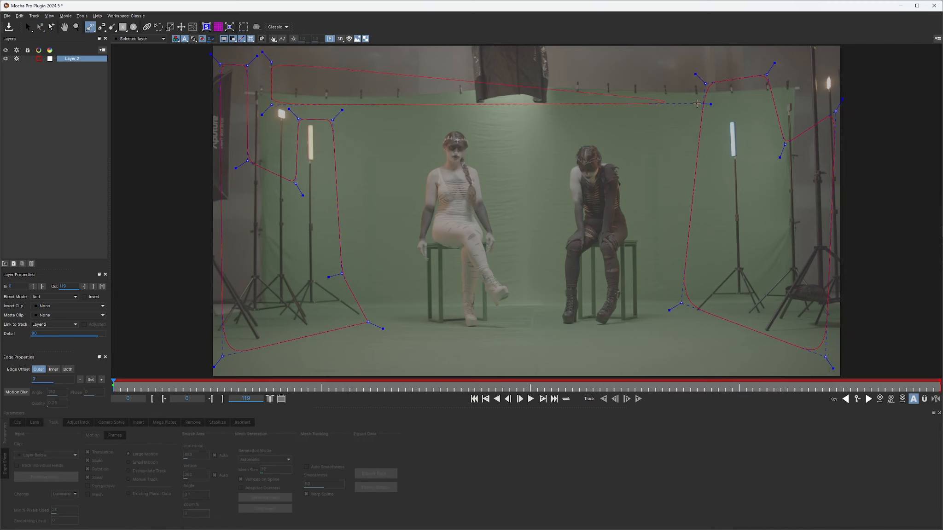
{"action": "left_click", "coordinate": [696, 103]}
{"action": "right_click", "coordinate": [700, 58]}
Add a four-point X-spline to the layer around the backdrop area between the two seated performers
{"action": "left_click", "coordinate": [89, 27]}
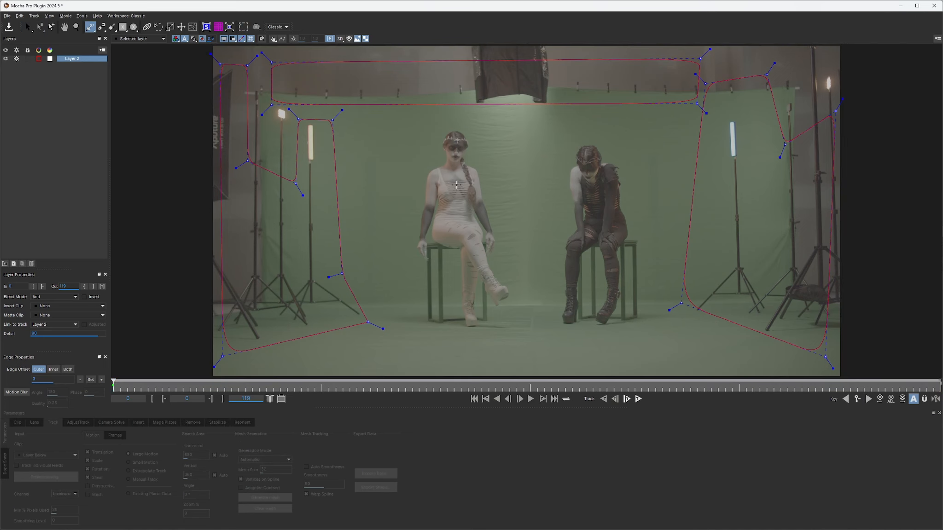
{"action": "left_click", "coordinate": [484, 137]}
{"action": "left_click", "coordinate": [500, 208]}
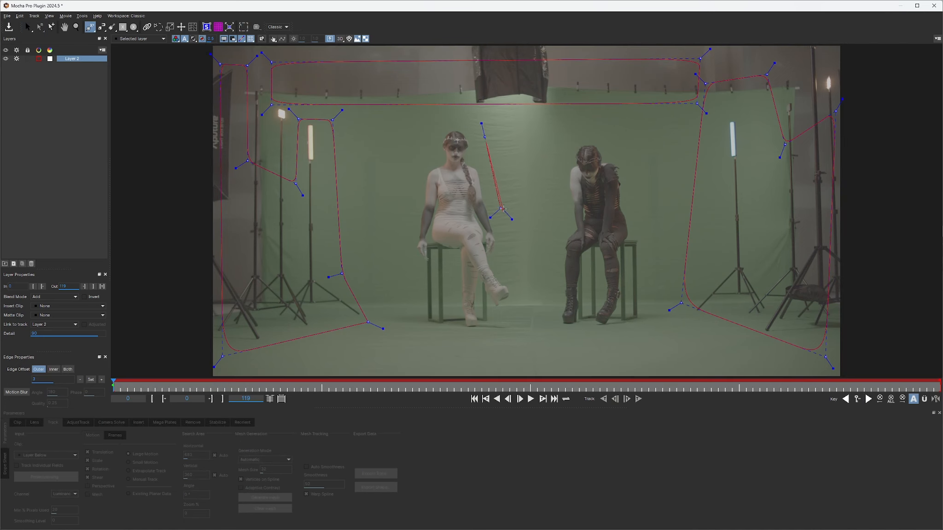
{"action": "left_click", "coordinate": [561, 209]}
{"action": "right_click", "coordinate": [565, 134]}
Add a four-point X-spline to the layer around the floor strip in front of the performers
{"action": "left_click", "coordinate": [90, 27]}
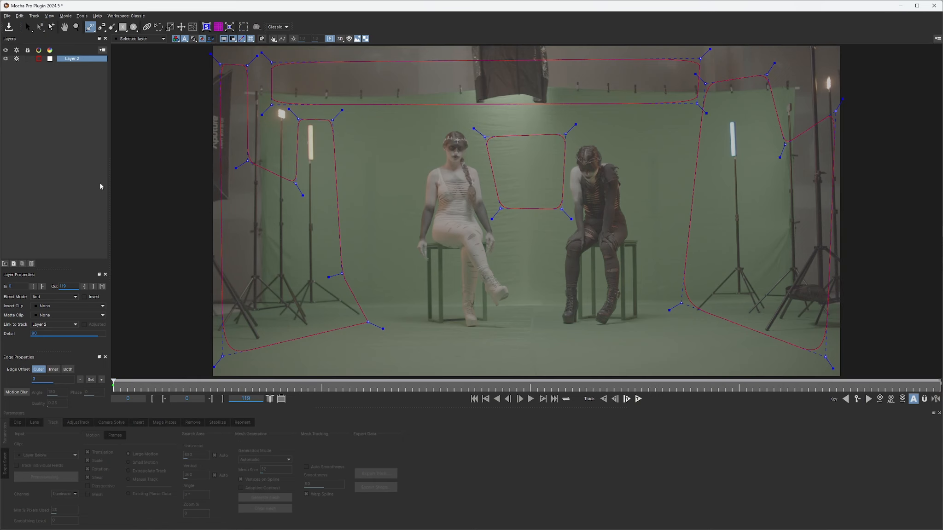
{"action": "left_click", "coordinate": [308, 359]}
{"action": "left_click", "coordinate": [377, 341]}
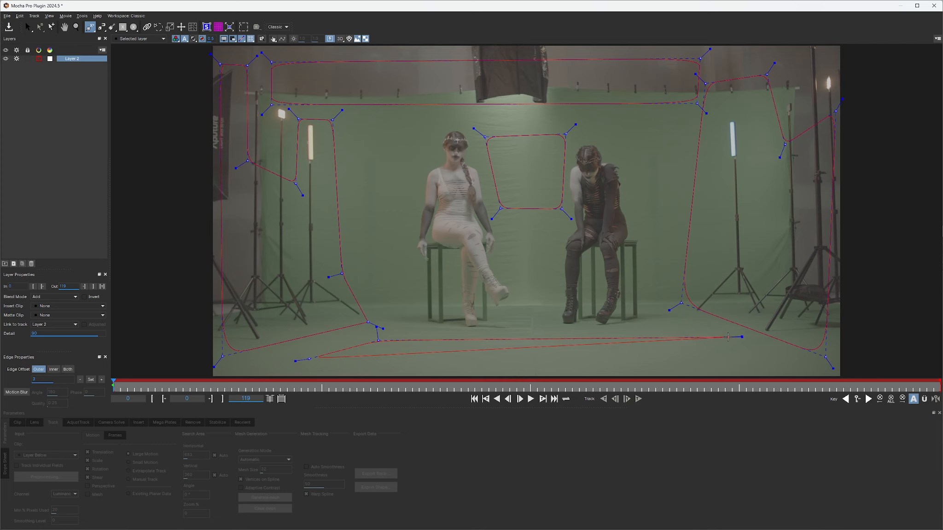
{"action": "left_click", "coordinate": [728, 338]}
{"action": "left_click", "coordinate": [762, 363]}
{"action": "right_click", "coordinate": [762, 363]}
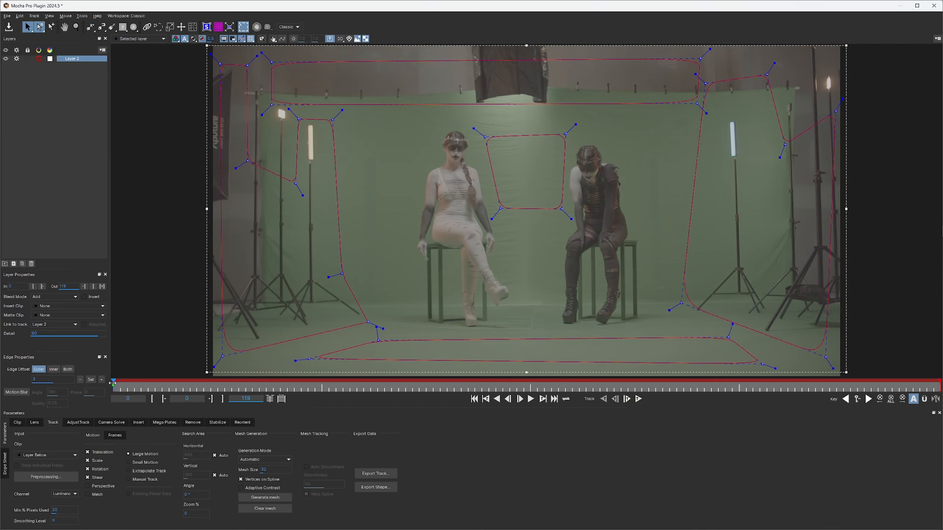
Check the shapes against the clip through frame 119, and pull the central spline's right side slightly inward at frame 0
{"action": "left_click", "coordinate": [322, 389]}
{"action": "left_click_drag", "start_coordinate": [340, 390], "coordinate": [938, 385]}
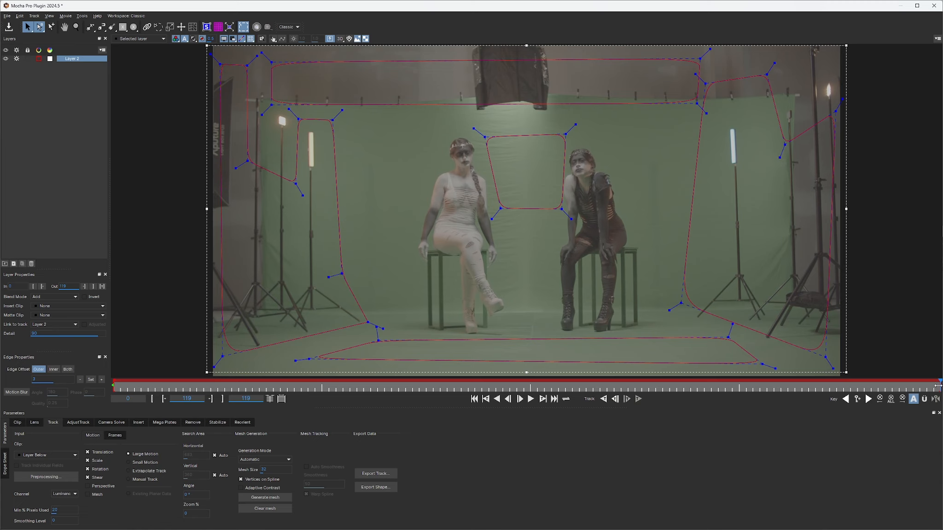
{"action": "left_click_drag", "start_coordinate": [918, 385], "coordinate": [113, 386]}
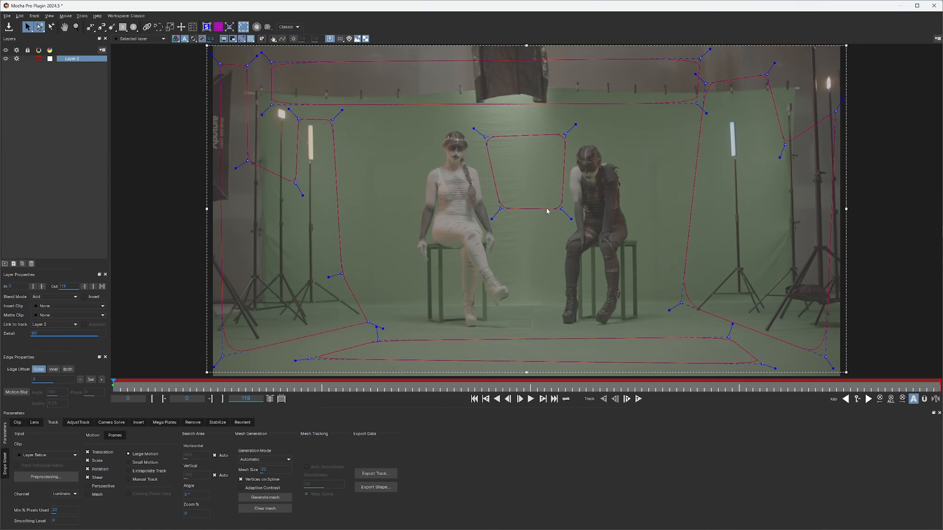
{"action": "left_click_drag", "start_coordinate": [561, 209], "coordinate": [556, 209]}
{"action": "left_click_drag", "start_coordinate": [563, 135], "coordinate": [561, 137]}
Try moving the central spline's right-side points outward at frame 59, and remove that keyframe before returning to frame 0
{"action": "left_click_drag", "start_coordinate": [113, 384], "coordinate": [517, 384]}
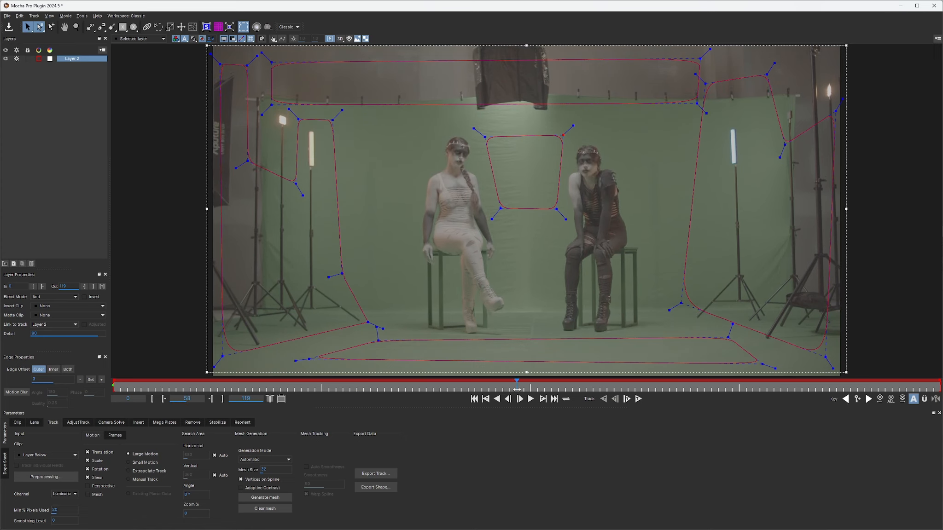
{"action": "left_click_drag", "start_coordinate": [562, 135], "coordinate": [576, 137]}
{"action": "left_click_drag", "start_coordinate": [555, 210], "coordinate": [560, 211]}
{"action": "mouse_move", "coordinate": [511, 385]}
{"action": "left_mouse_down"}
{"action": "mouse_move", "coordinate": [228, 372]}
{"action": "mouse_move", "coordinate": [517, 382]}
{"action": "left_mouse_up"}
{"action": "left_click", "coordinate": [859, 401]}
{"action": "left_click_drag", "start_coordinate": [516, 385], "coordinate": [113, 385]}
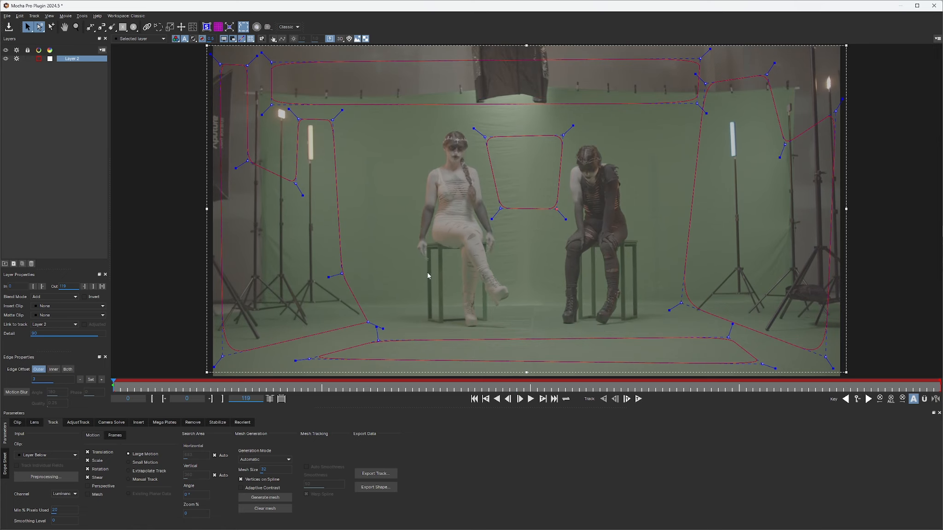
Pull the central spline's right side further from the seated performer at frame 0, and track the layer forward through the whole clip
{"action": "left_click_drag", "start_coordinate": [557, 209], "coordinate": [549, 209]}
{"action": "left_click_drag", "start_coordinate": [563, 136], "coordinate": [558, 136]}
{"action": "left_click_drag", "start_coordinate": [398, 393], "coordinate": [106, 389]}
{"action": "left_click", "coordinate": [637, 399]}
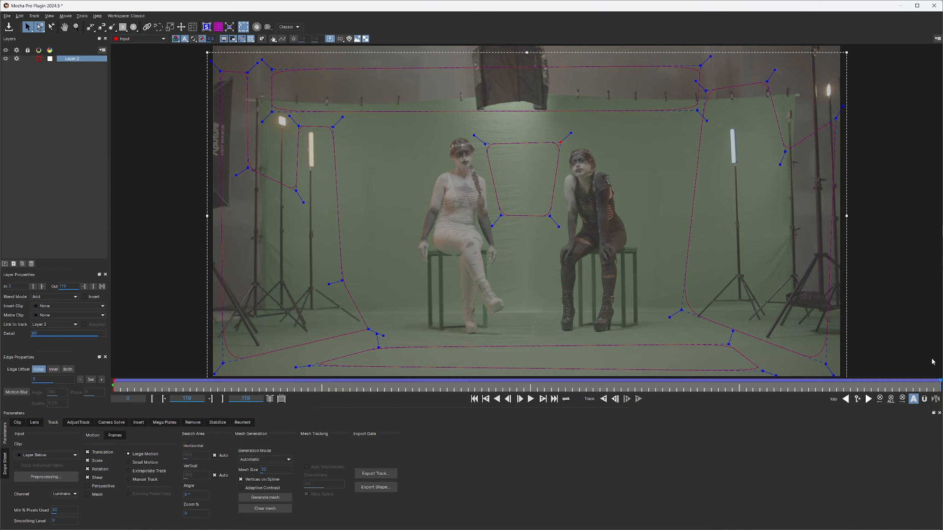
{"action": "left_click_drag", "start_coordinate": [940, 382], "coordinate": [106, 403]}
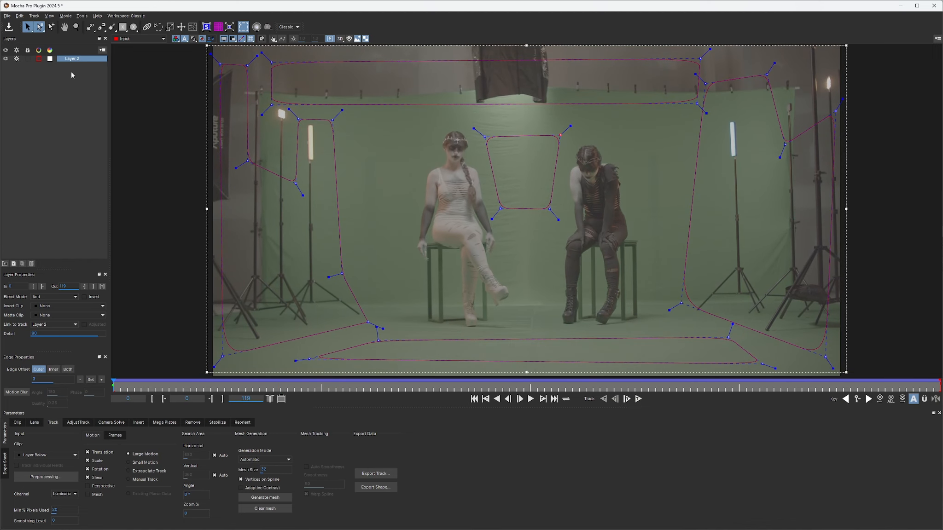
Rename the layer as Track and set its spline color to lime green (#aaff00)
{"action": "double_click", "coordinate": [72, 59]}
{"action": "type", "text": "Track"}
{"action": "key", "text": "Return"}
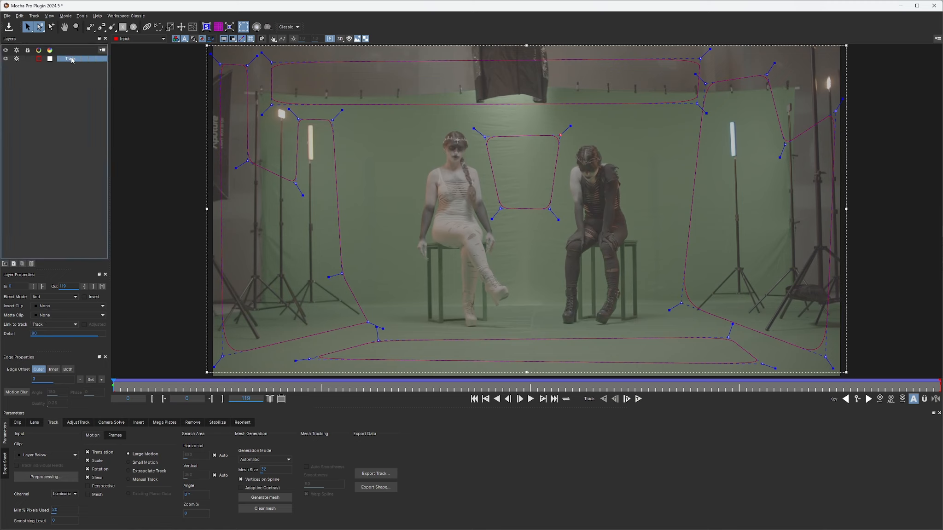
{"action": "left_click", "coordinate": [39, 58]}
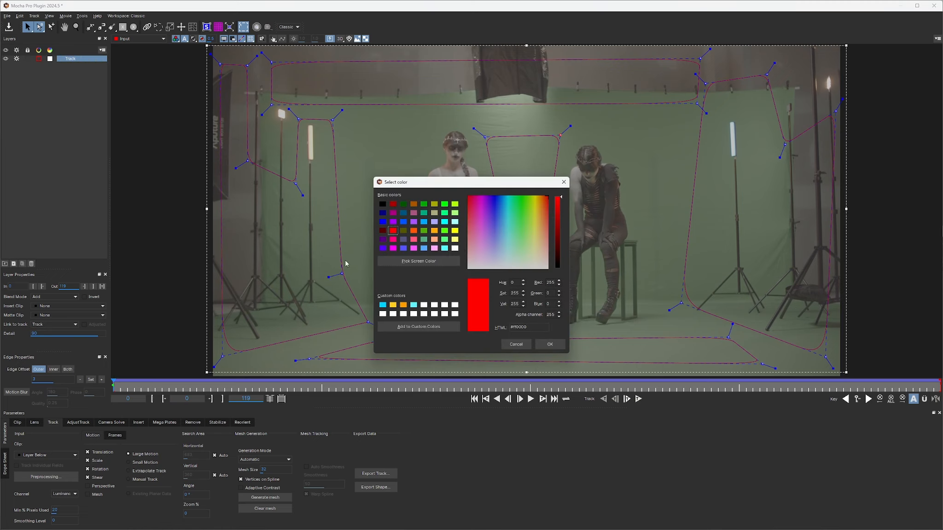
{"action": "left_click", "coordinate": [455, 205]}
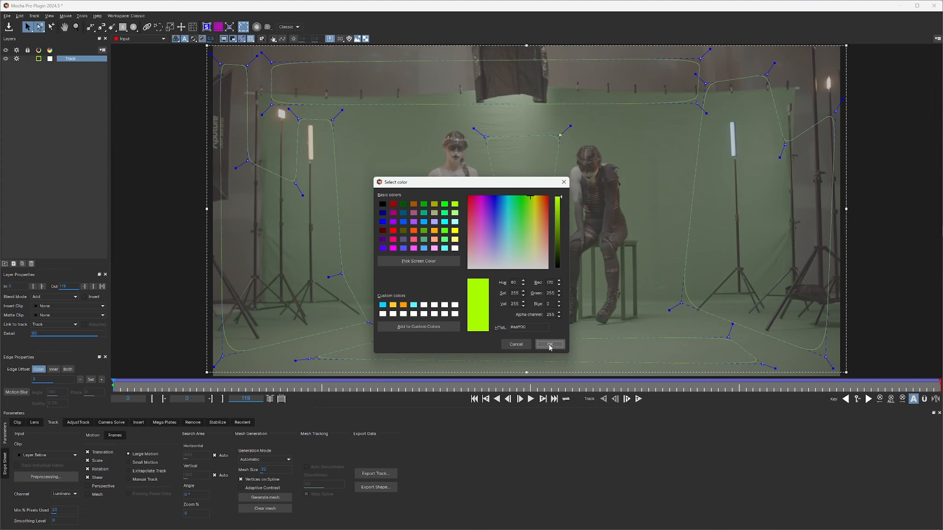
{"action": "left_click", "coordinate": [550, 344]}
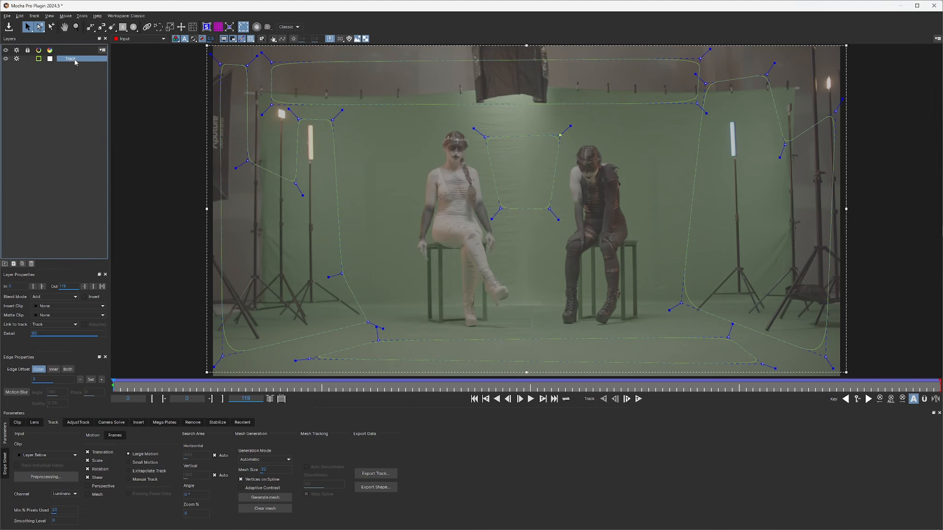
Enable All Motion smoothing in the Stabilize module and render the stabilization forward through the clip
{"action": "left_click", "coordinate": [217, 422]}
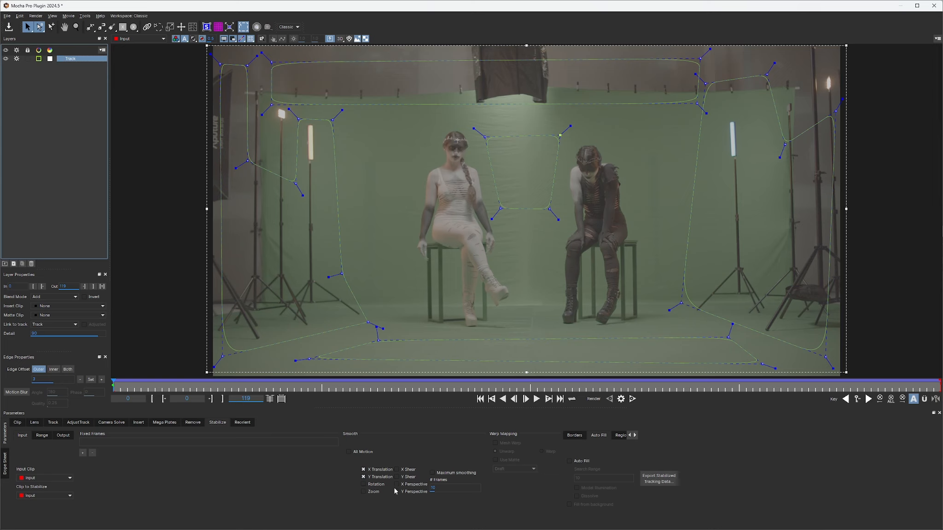
{"action": "left_click", "coordinate": [349, 452]}
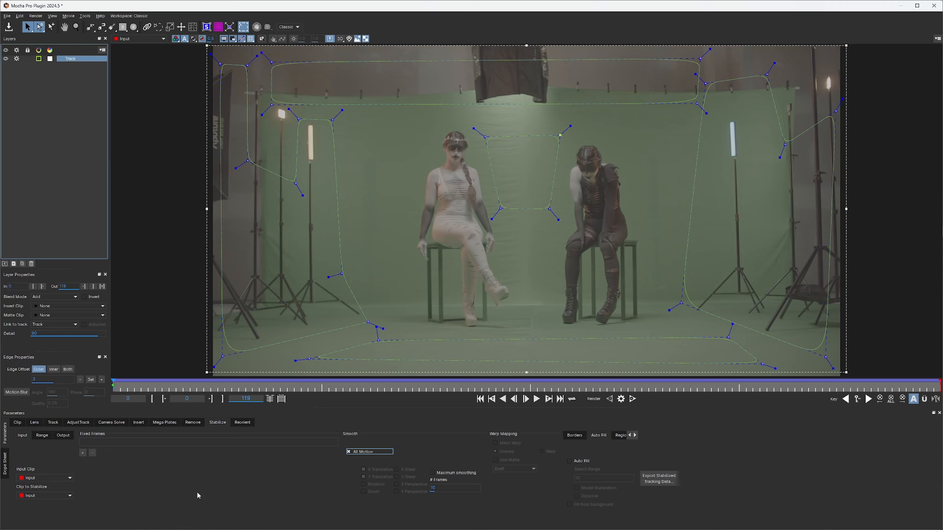
{"action": "left_click", "coordinate": [632, 398]}
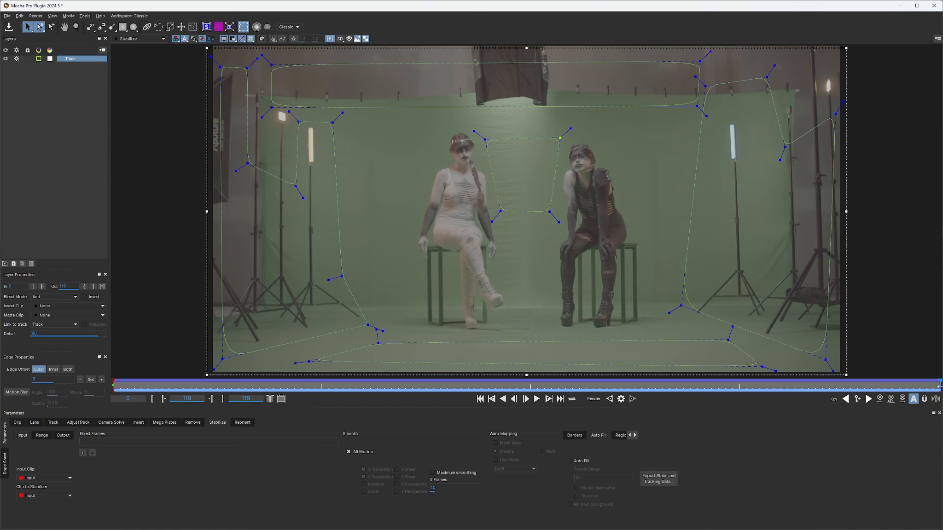
{"action": "left_click_drag", "start_coordinate": [918, 387], "coordinate": [112, 391]}
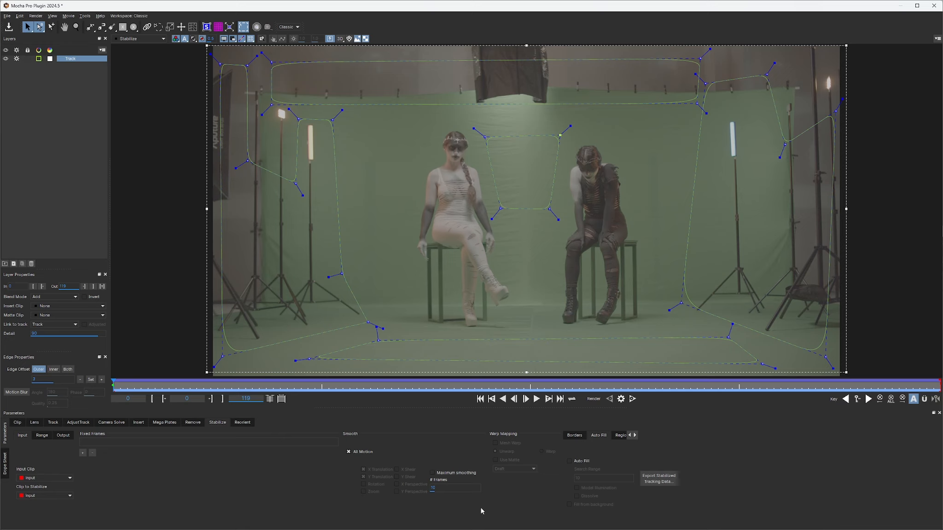
Raise the number of smoothing frames to about 30, re-render the stabilization forward, and review the result from frame 0 to frame 60
{"action": "mouse_move", "coordinate": [442, 490]}
{"action": "left_mouse_down"}
{"action": "mouse_move", "coordinate": [445, 481]}
{"action": "mouse_move", "coordinate": [457, 492]}
{"action": "mouse_move", "coordinate": [450, 505]}
{"action": "mouse_move", "coordinate": [423, 494]}
{"action": "mouse_move", "coordinate": [428, 480]}
{"action": "mouse_move", "coordinate": [450, 478]}
{"action": "left_mouse_up"}
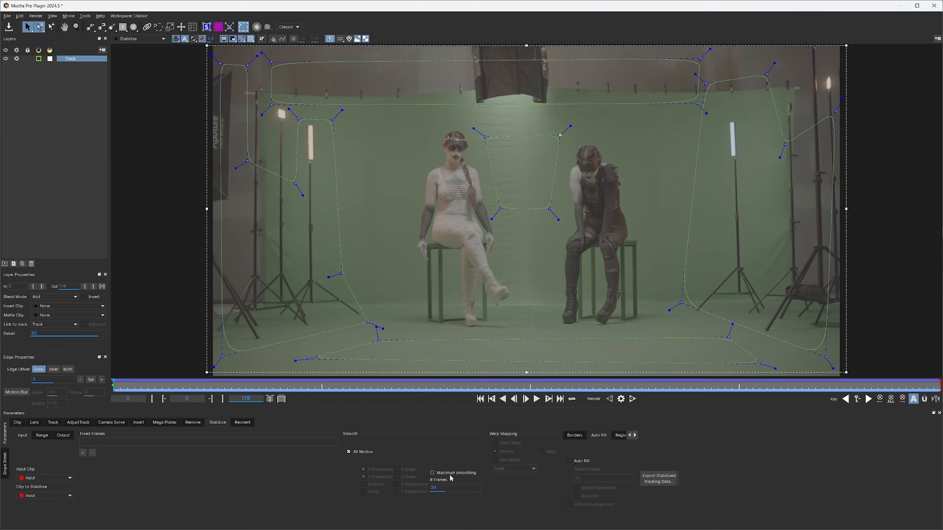
{"action": "left_click", "coordinate": [632, 399]}
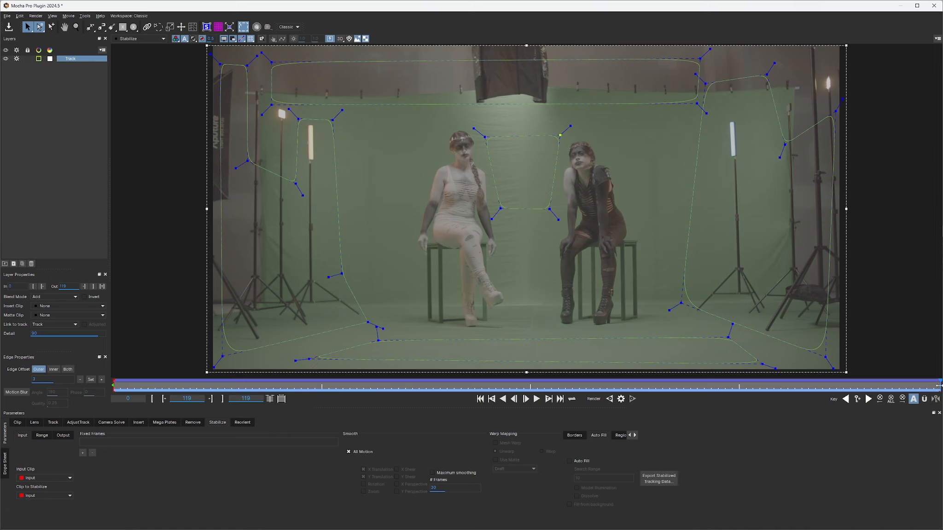
{"action": "left_click_drag", "start_coordinate": [939, 387], "coordinate": [113, 398]}
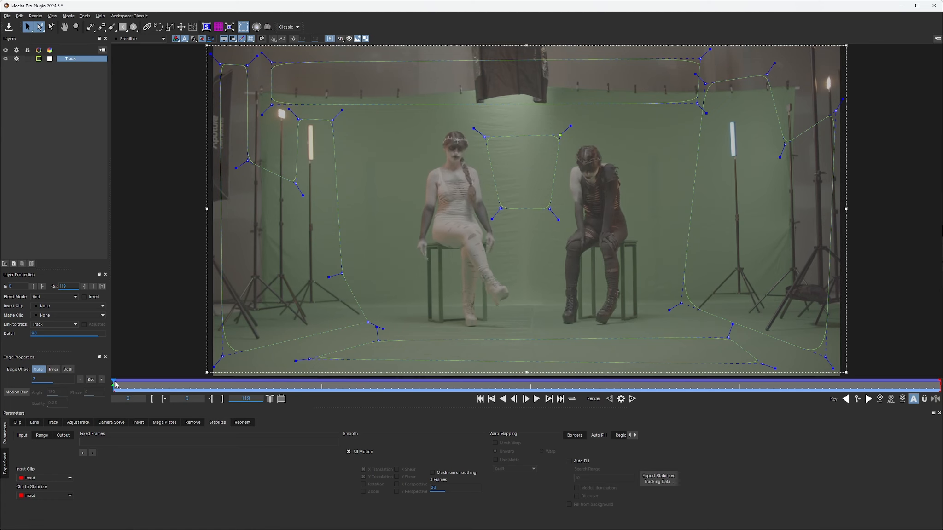
{"action": "left_click_drag", "start_coordinate": [114, 384], "coordinate": [529, 396]}
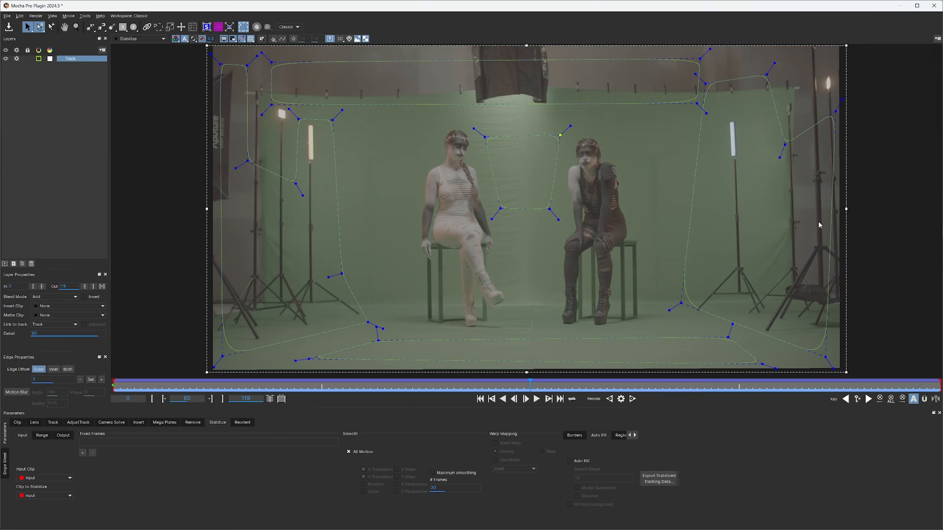
{"action": "left_click_drag", "start_coordinate": [531, 390], "coordinate": [113, 388]}
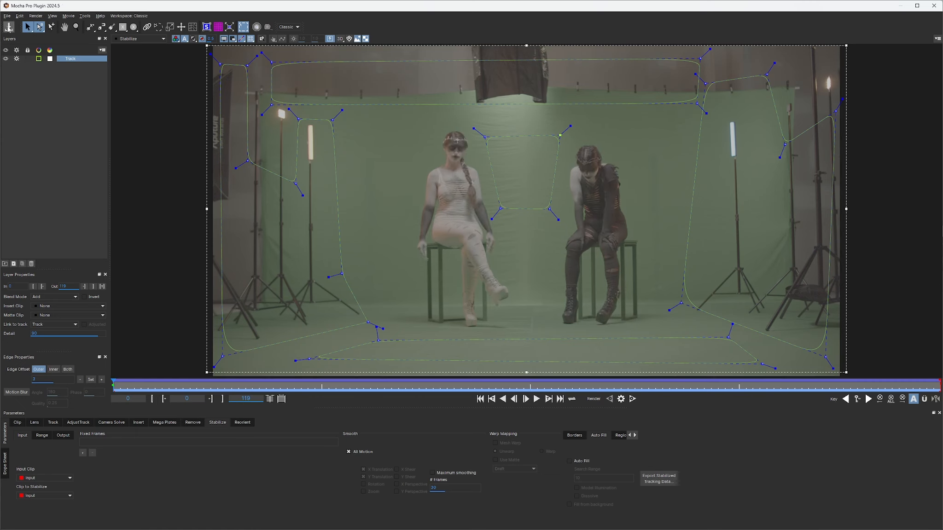
Copy the stabilized tracking data to the clipboard as Blackmagic Fusion COMP Data (*.comp) and close Mocha Pro
{"action": "left_click", "coordinate": [662, 482]}
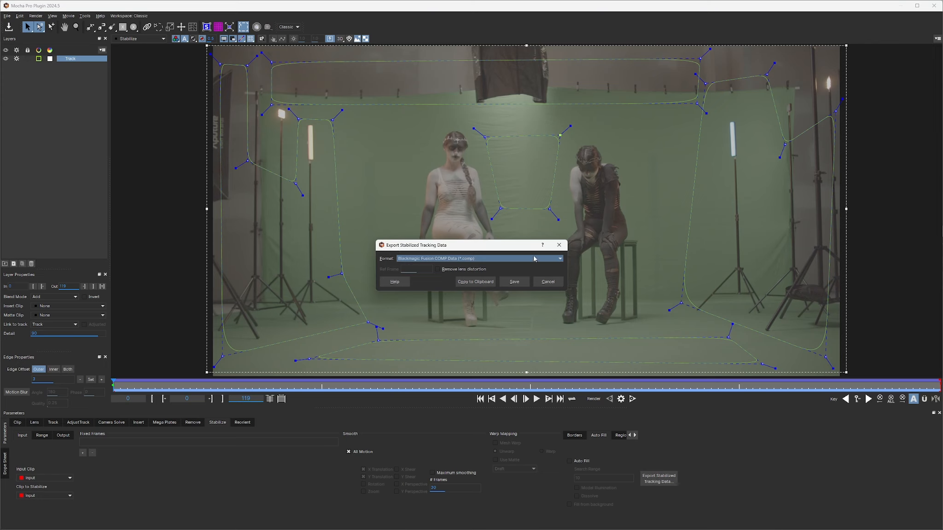
{"action": "left_click", "coordinate": [561, 259]}
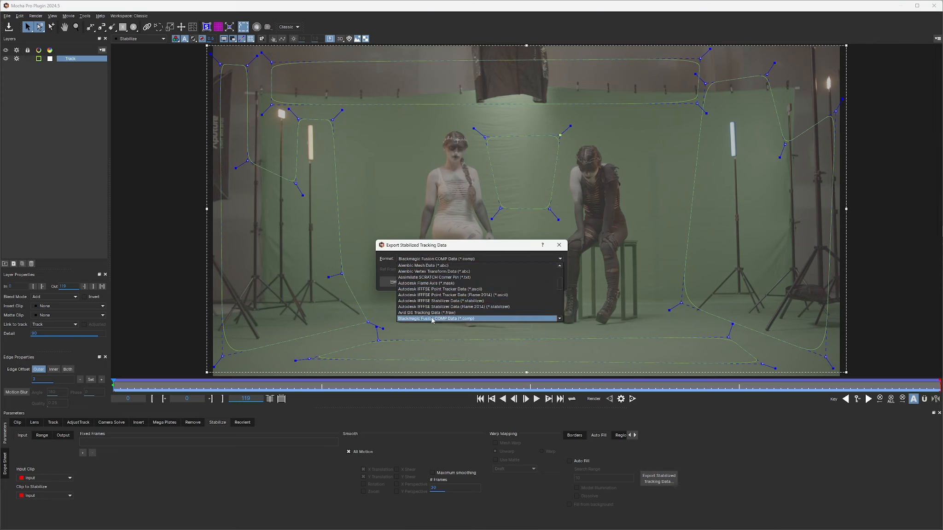
{"action": "left_click", "coordinate": [432, 319]}
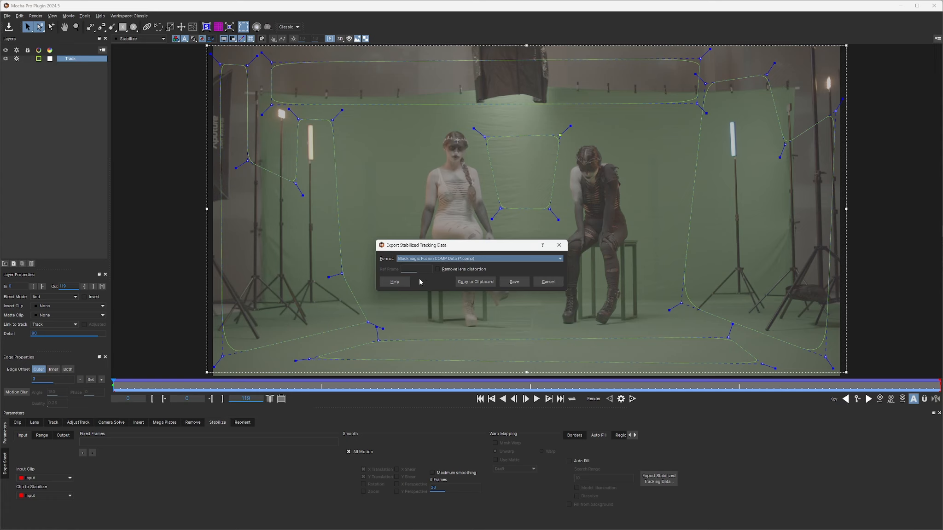
{"action": "left_click", "coordinate": [475, 283]}
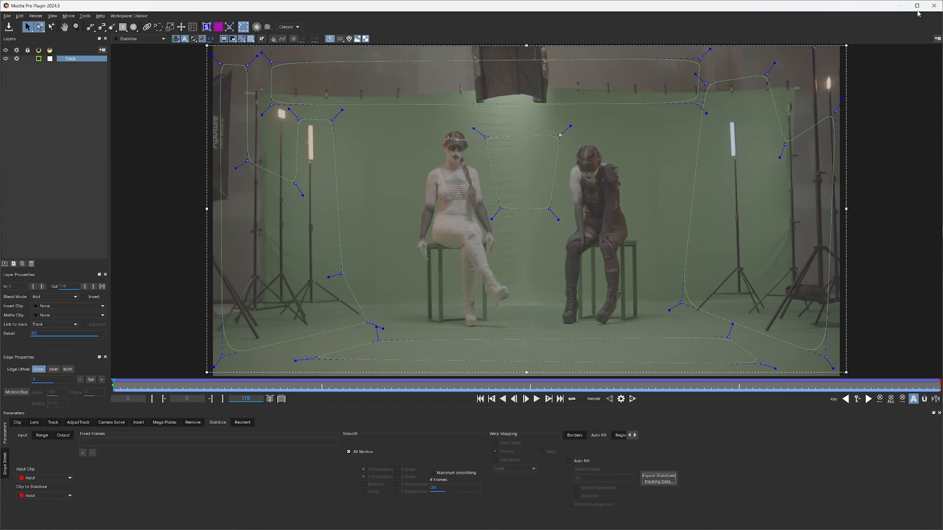
{"action": "left_click", "coordinate": [933, 5]}
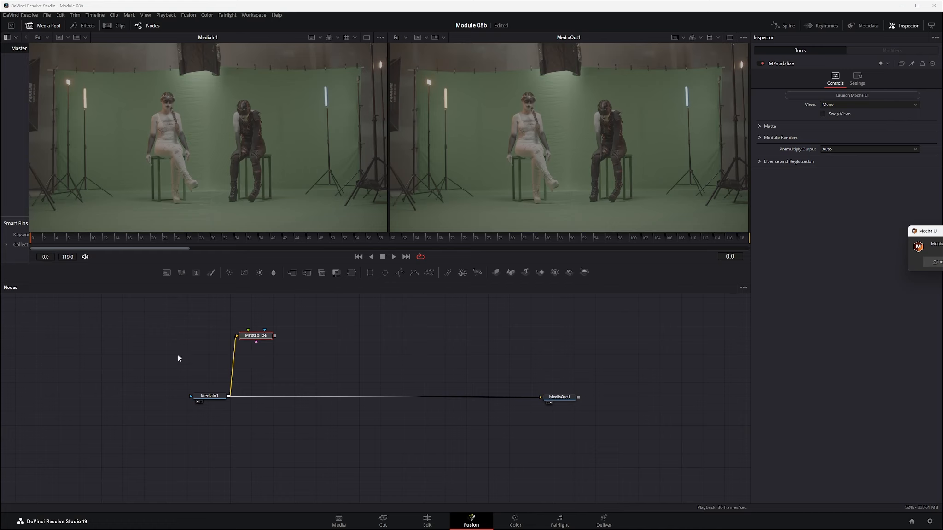
Paste the exported tracking data into the Fusion node graph and delete the pasted Loader node, keeping only the Tracker
{"action": "left_click", "coordinate": [359, 332]}
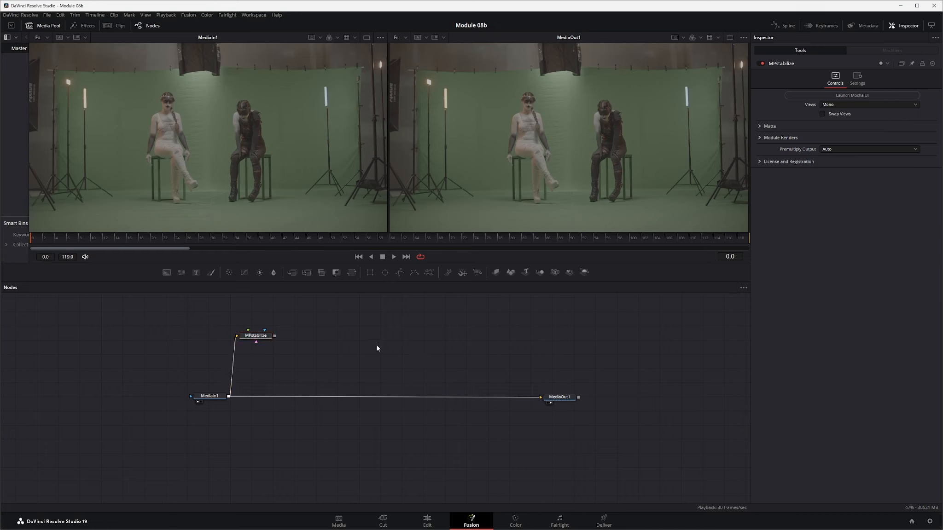
{"action": "key", "text": "ctrl+v"}
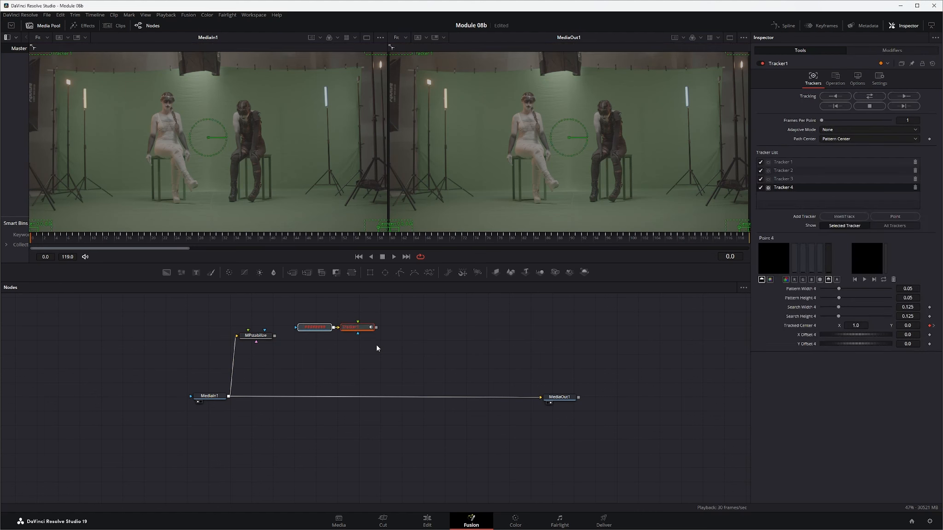
{"action": "left_click_drag", "start_coordinate": [362, 328], "coordinate": [404, 329]}
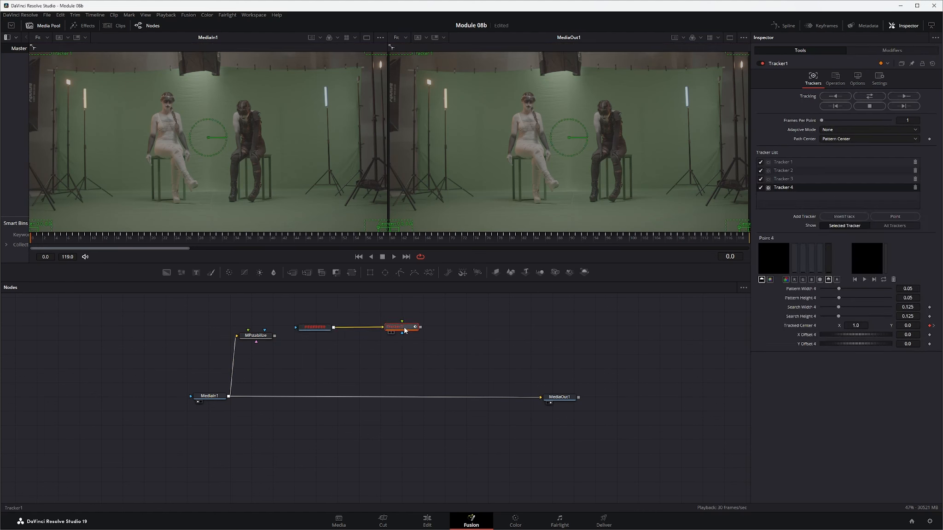
{"action": "left_click", "coordinate": [289, 315]}
{"action": "left_click_drag", "start_coordinate": [288, 314], "coordinate": [344, 352]}
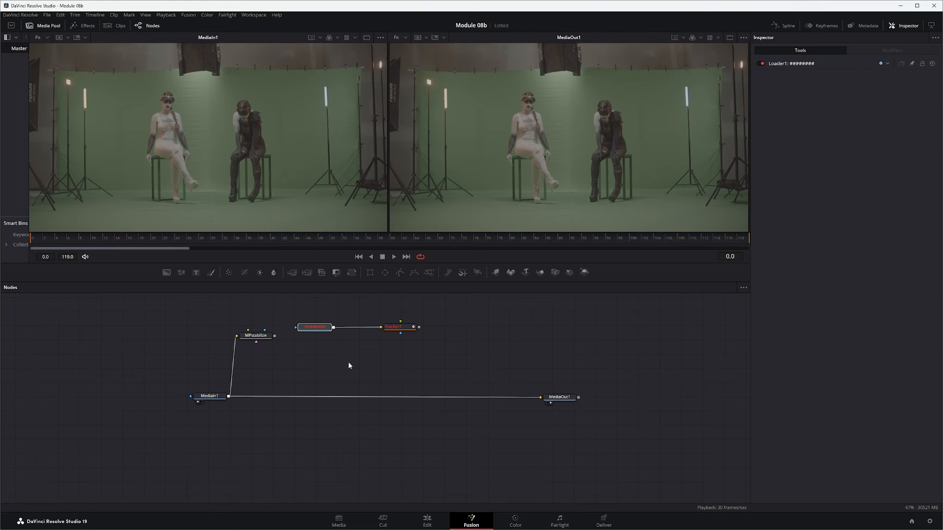
{"action": "key", "text": "Delete"}
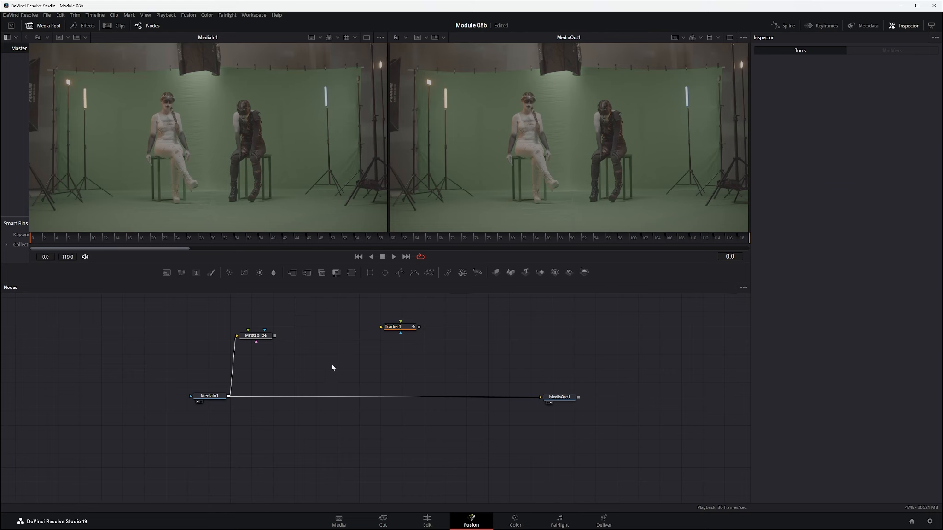
Rename the pasted Tracker node as Stabilized
{"action": "left_click_drag", "start_coordinate": [399, 327], "coordinate": [365, 333]}
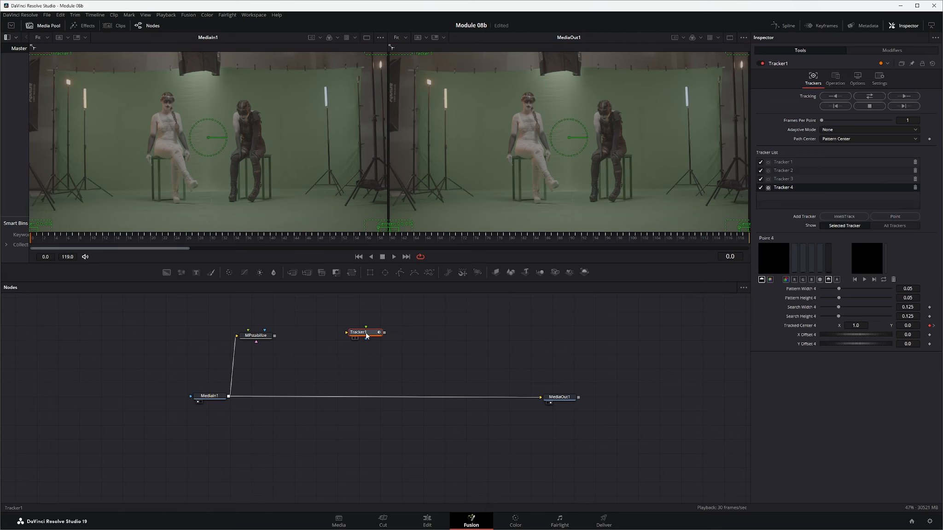
{"action": "key", "text": "F2"}
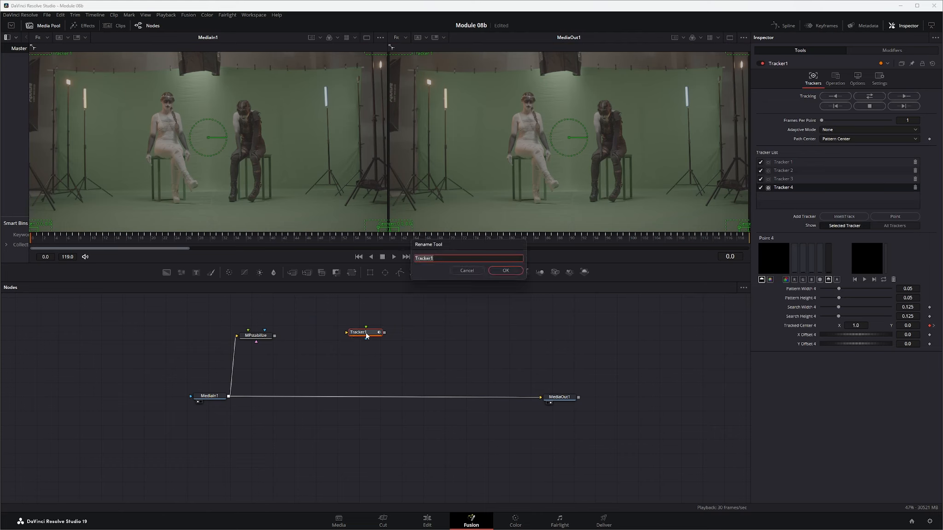
{"action": "type", "text": "Stabilized"}
{"action": "key", "text": "Return"}
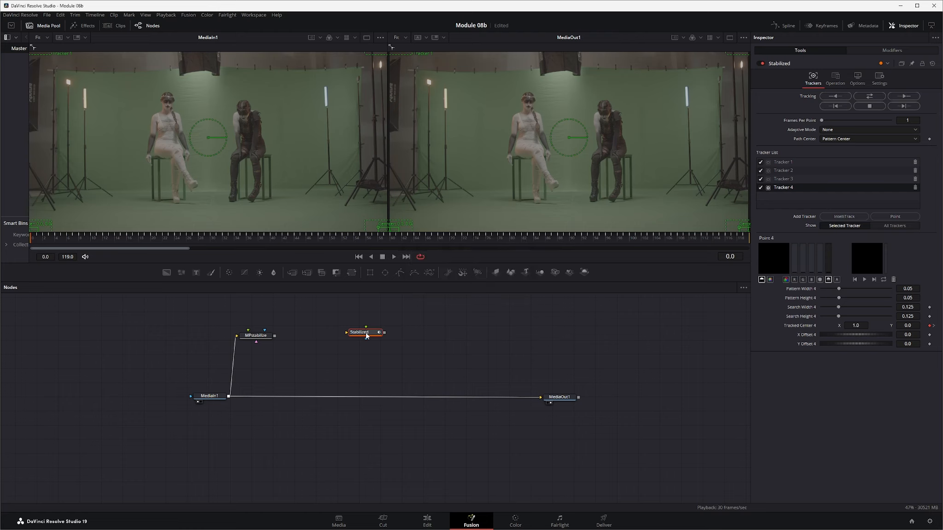
Connect MediaIn1 to both the background and foreground inputs of the Stabilized node, and detach MPstabilize from MediaIn1
{"action": "left_click_drag", "start_coordinate": [364, 335], "coordinate": [216, 431]}
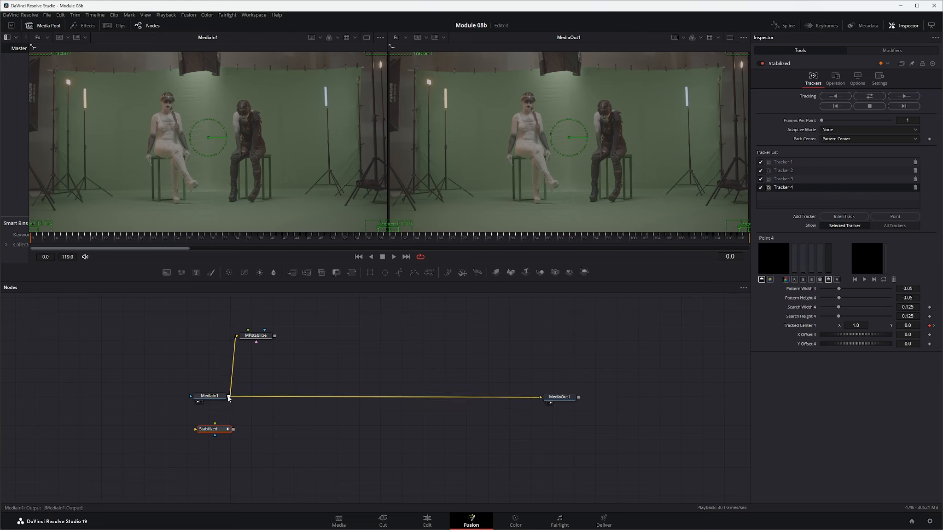
{"action": "left_click_drag", "start_coordinate": [228, 397], "coordinate": [202, 430]}
{"action": "left_click_drag", "start_coordinate": [229, 397], "coordinate": [227, 433]}
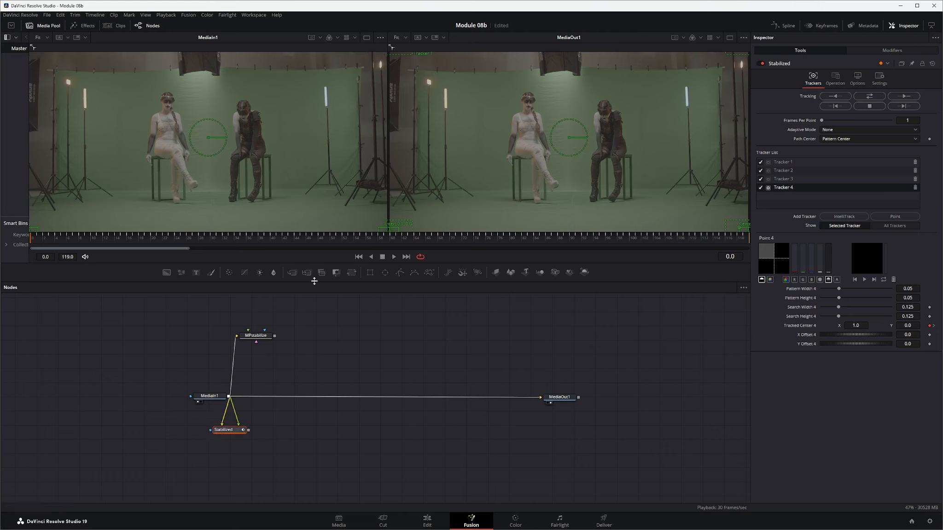
{"action": "left_click_drag", "start_coordinate": [236, 337], "coordinate": [126, 319]}
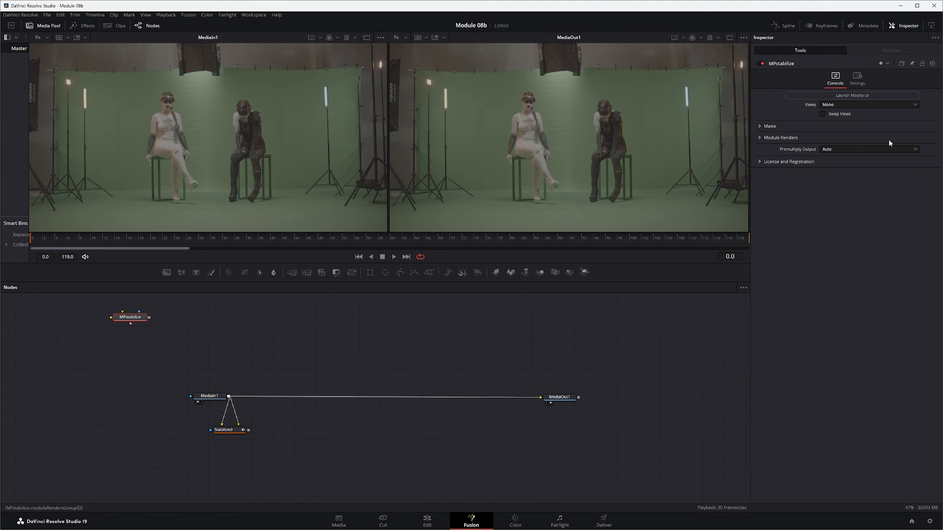
Set the Stabilized node's operation to Corner Positioning and play back the clip
{"action": "left_click_drag", "start_coordinate": [228, 432], "coordinate": [231, 433]}
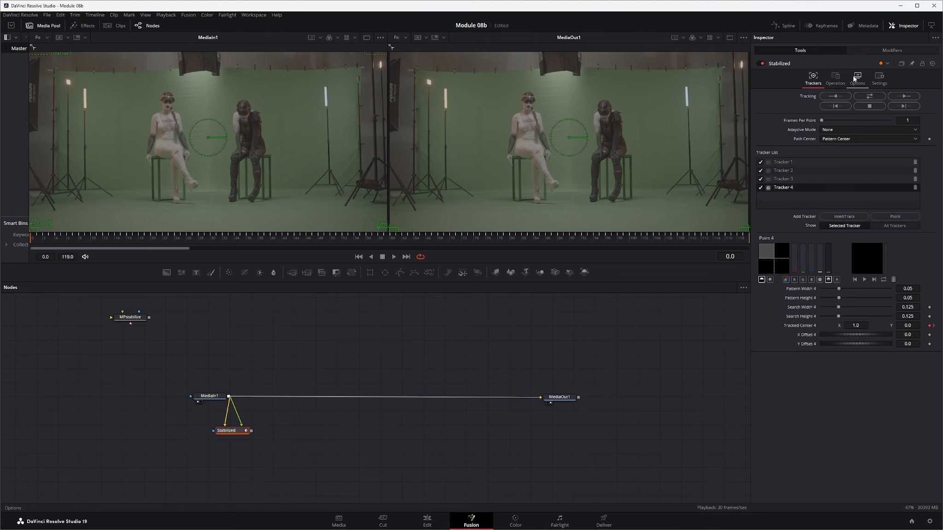
{"action": "left_click", "coordinate": [835, 78]}
{"action": "left_click", "coordinate": [840, 95]}
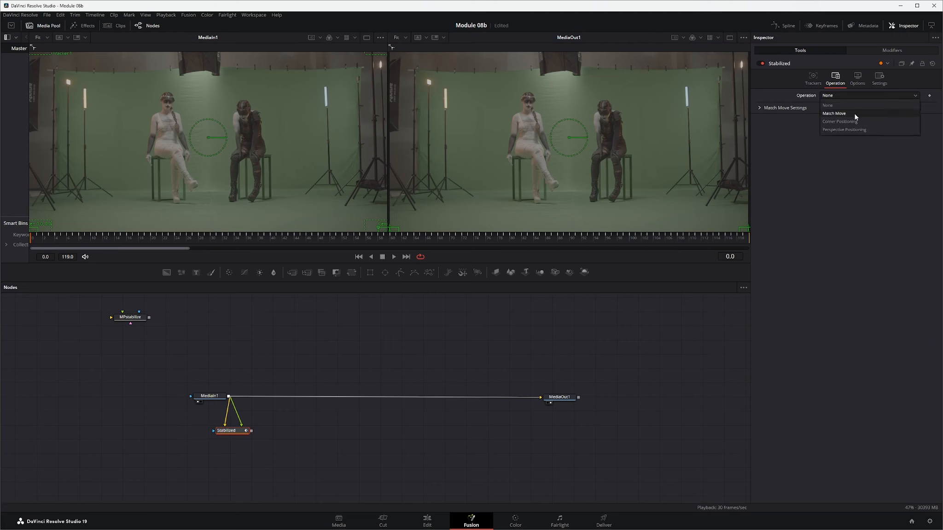
{"action": "left_click", "coordinate": [849, 121]}
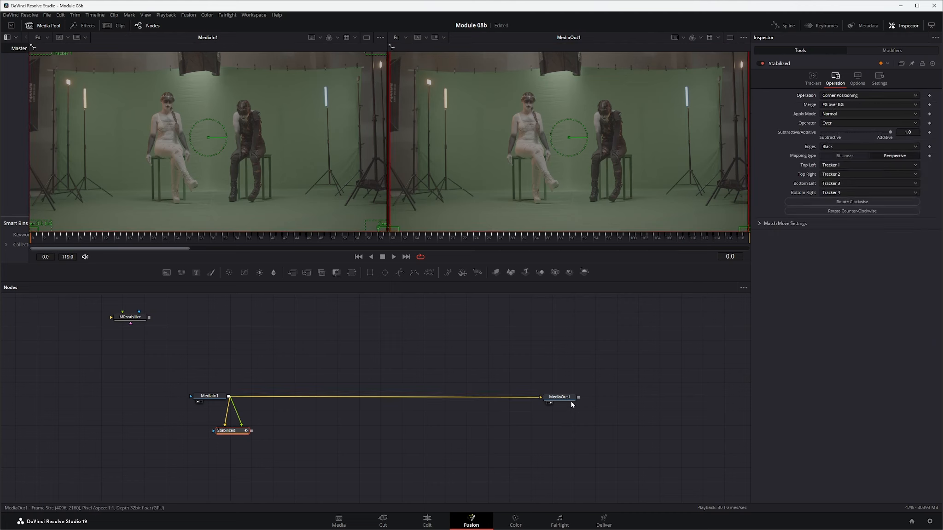
{"action": "left_click", "coordinate": [394, 257]}
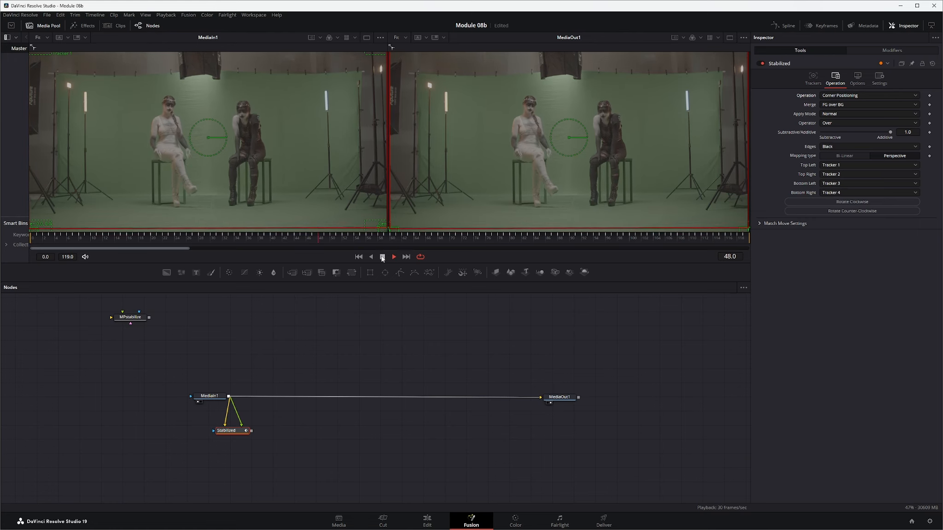
{"action": "left_click", "coordinate": [382, 257]}
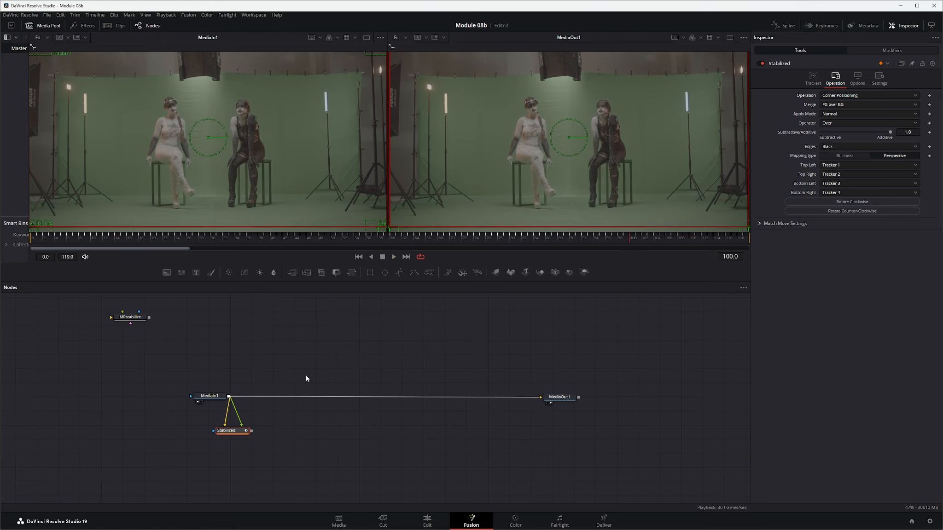
Connect the Stabilized node's output to MediaOut1 and play back the stabilized result
{"action": "left_click_drag", "start_coordinate": [251, 430], "coordinate": [534, 430]}
{"action": "left_click", "coordinate": [393, 257]}
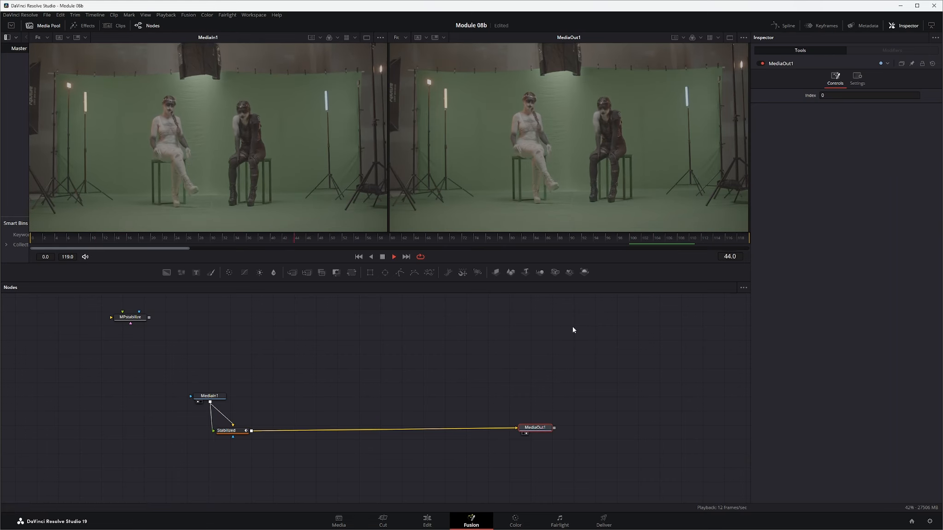
{"action": "left_click", "coordinate": [383, 257]}
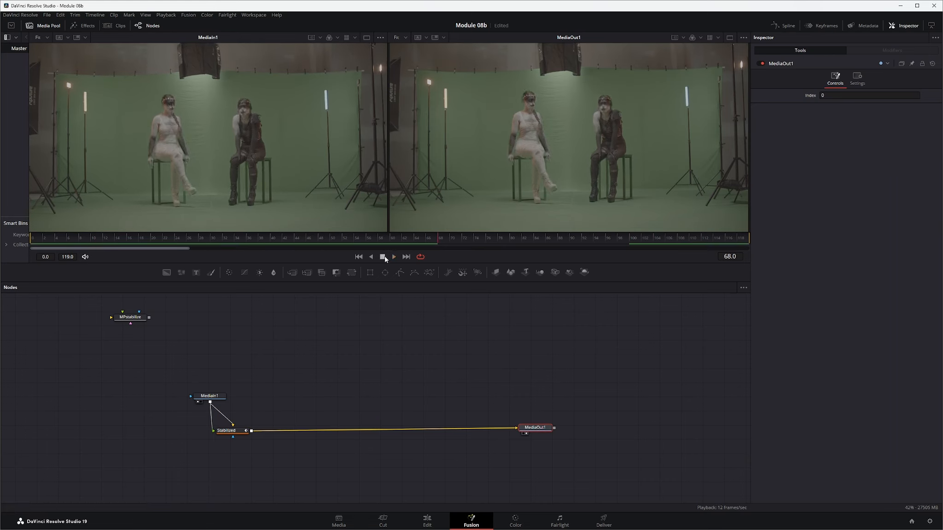
Set the Stabilized node's merge mode to FG only and play back the result
{"action": "left_click", "coordinate": [229, 430]}
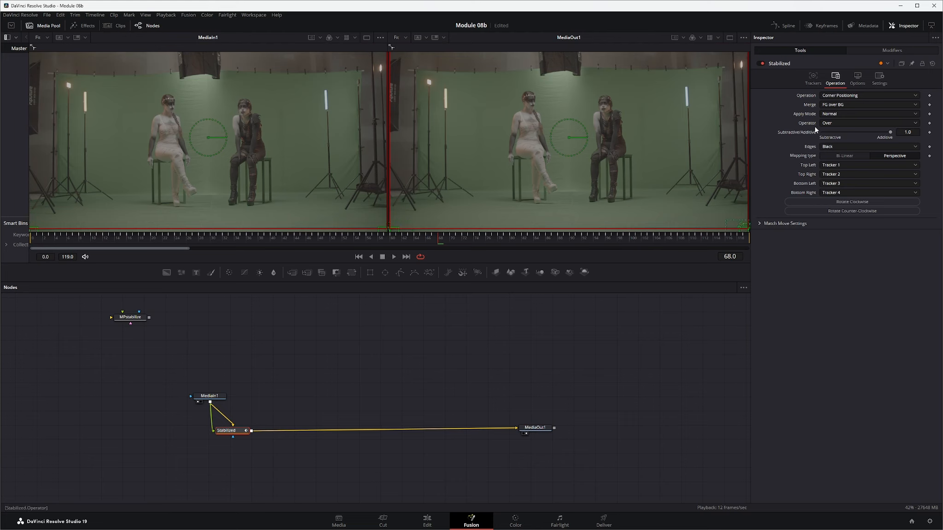
{"action": "left_click", "coordinate": [834, 106]}
{"action": "left_click", "coordinate": [835, 122]}
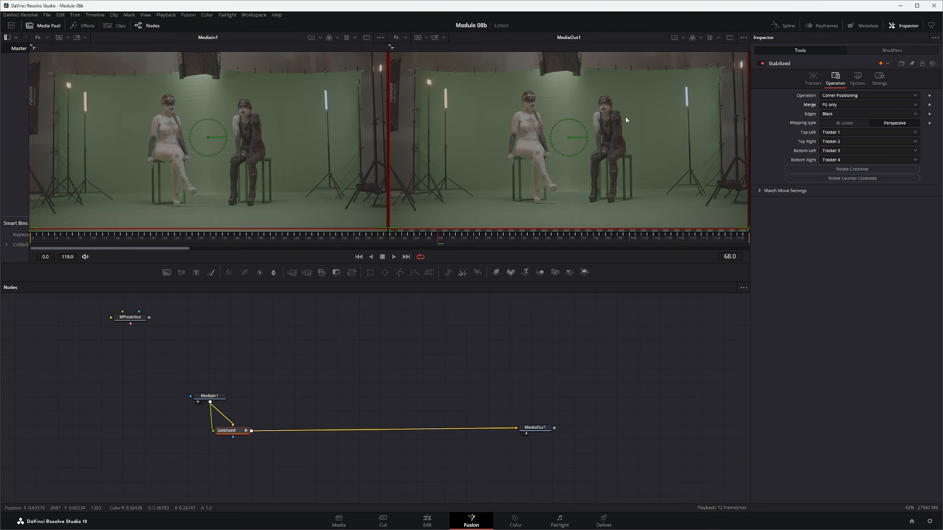
{"action": "left_click", "coordinate": [395, 255]}
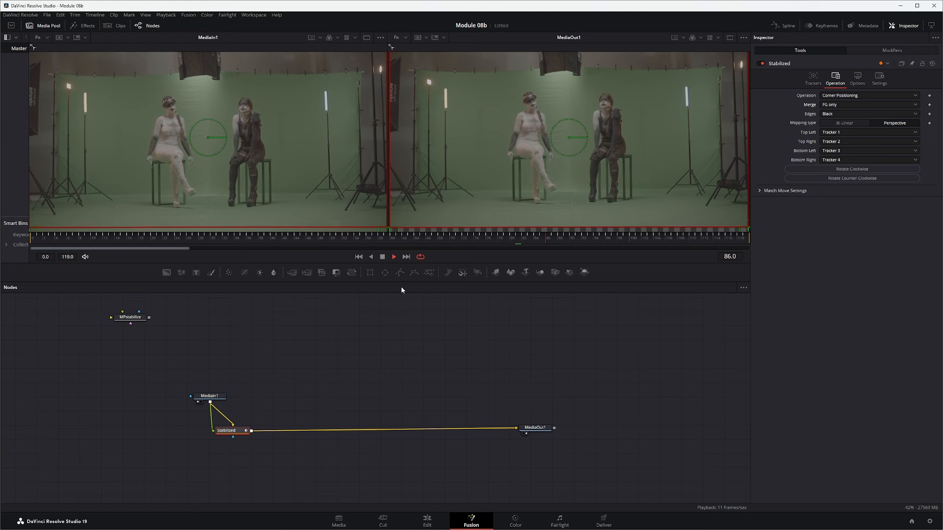
{"action": "left_click", "coordinate": [382, 257]}
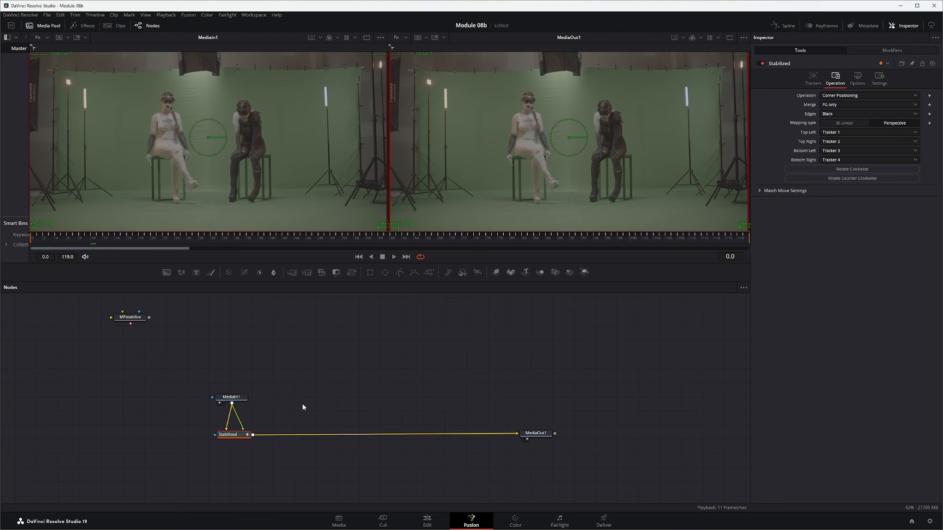
Add a second Mocha Pro node to the graph and connect MediaIn1 to its input
{"action": "left_click_drag", "start_coordinate": [539, 436], "coordinate": [542, 439]}
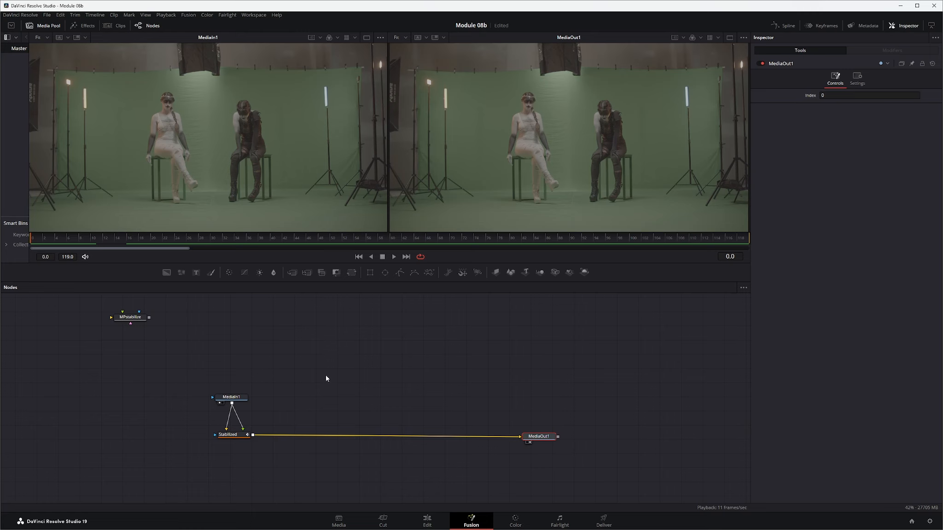
{"action": "left_click", "coordinate": [424, 390]}
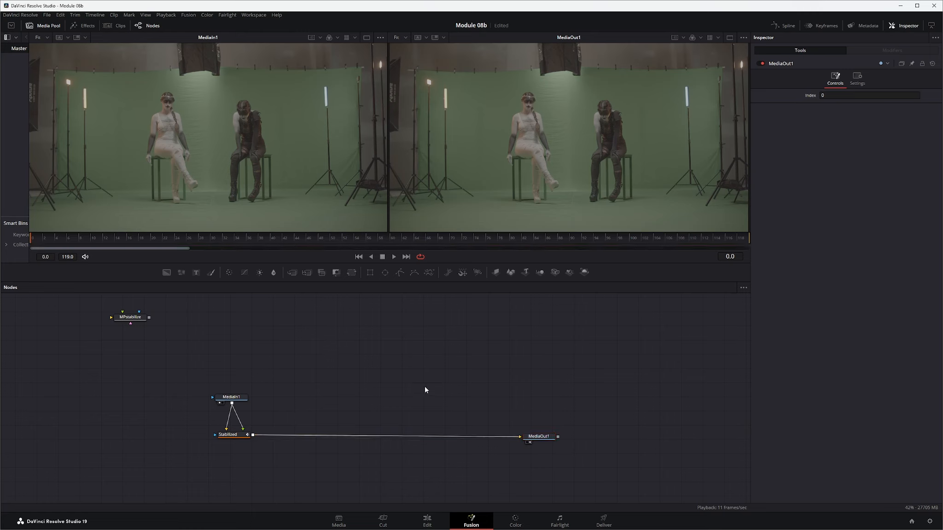
{"action": "key", "text": "shift+space"}
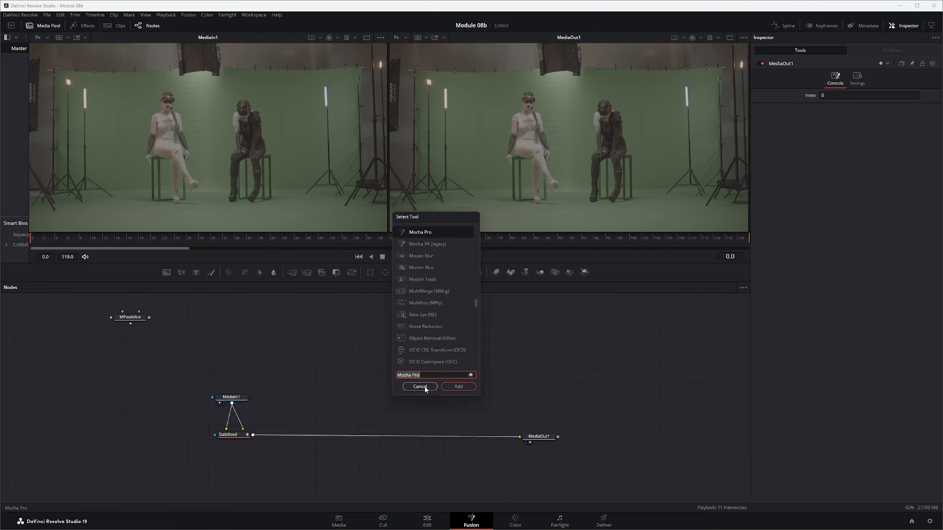
{"action": "key", "text": "Return"}
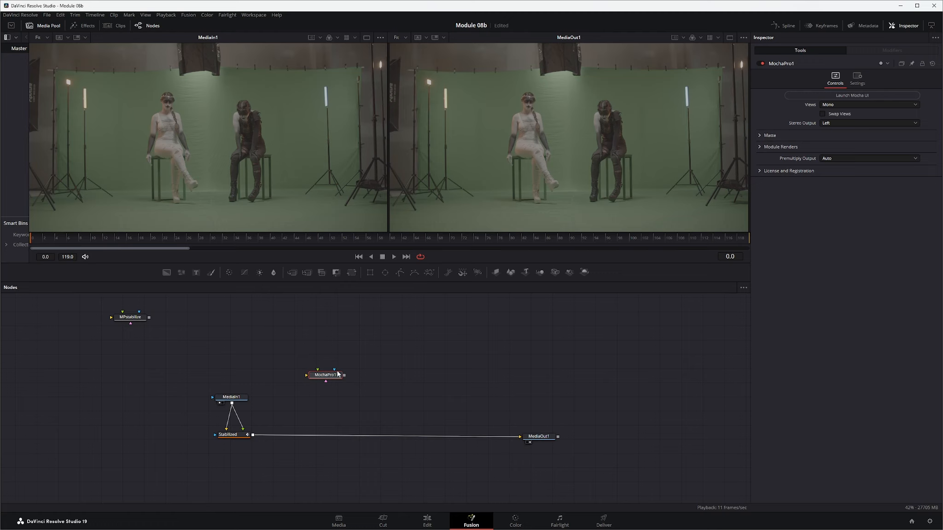
{"action": "left_click_drag", "start_coordinate": [329, 379], "coordinate": [336, 387]}
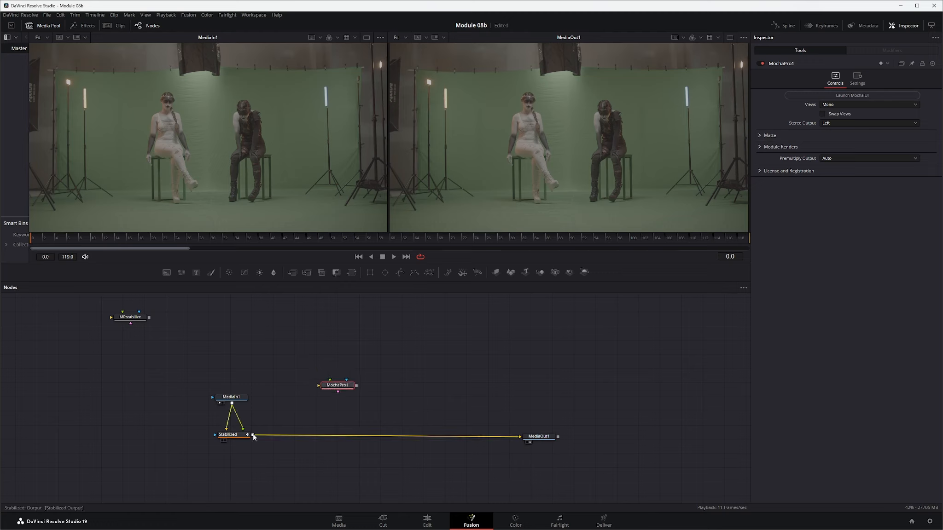
{"action": "left_click_drag", "start_coordinate": [232, 403], "coordinate": [320, 385]}
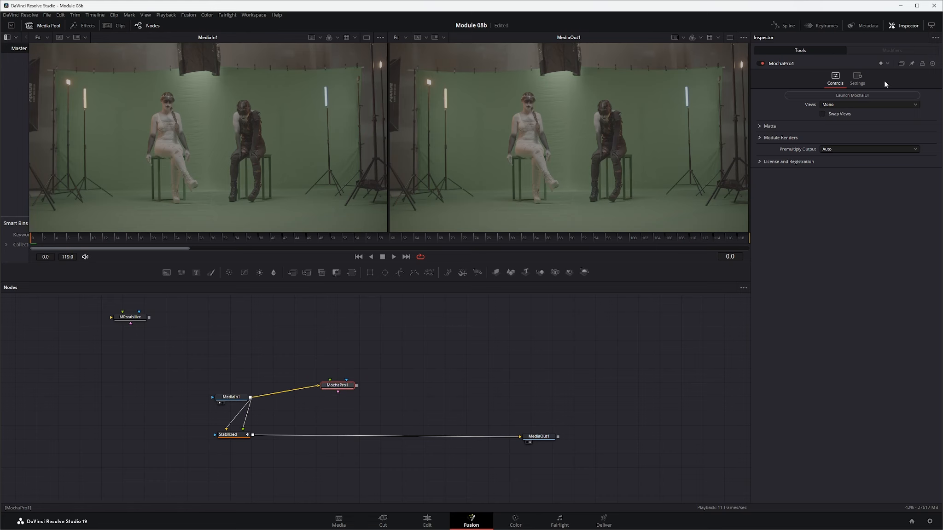
Open Mocha Pro's interface from the MochaPro1 node and scrub through the original clip, returning to frame 0
{"action": "left_click", "coordinate": [860, 95]}
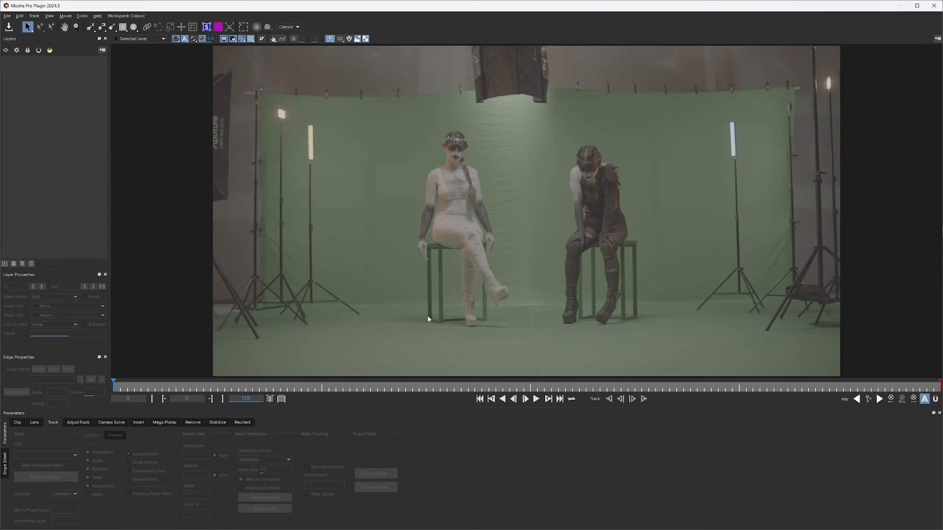
{"action": "left_click_drag", "start_coordinate": [113, 385], "coordinate": [141, 397]}
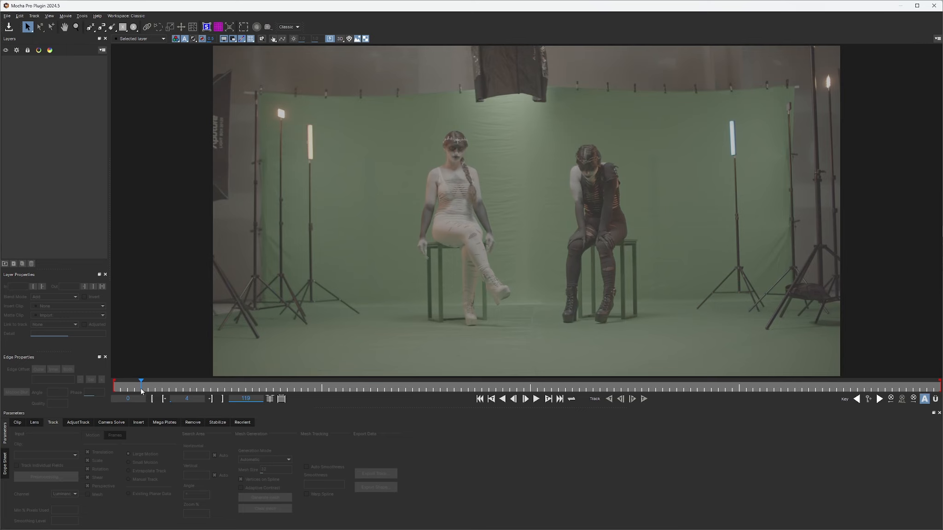
{"action": "left_click_drag", "start_coordinate": [141, 385], "coordinate": [621, 387]}
{"action": "left_click_drag", "start_coordinate": [321, 395], "coordinate": [113, 399]}
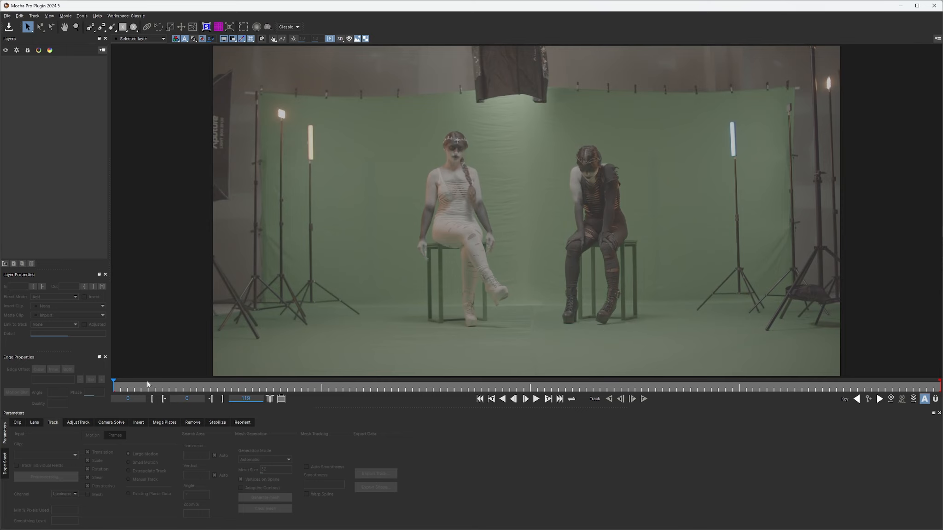
{"action": "mouse_move", "coordinate": [113, 386]}
{"action": "left_mouse_down"}
{"action": "mouse_move", "coordinate": [610, 358]}
{"action": "mouse_move", "coordinate": [111, 388]}
{"action": "left_mouse_up"}
Draw an X-spline around the lower legs of the stool under the woman in white and track it forward through the clip
{"action": "left_click", "coordinate": [90, 27]}
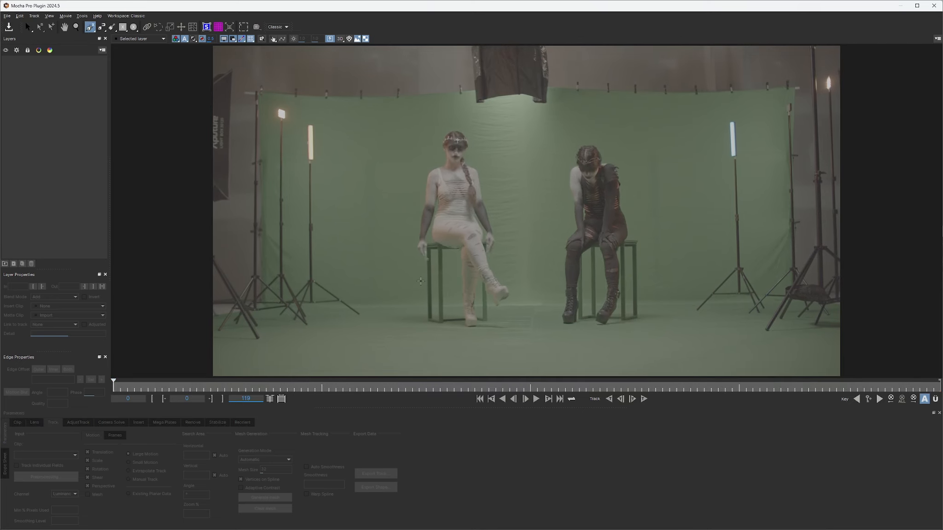
{"action": "left_click", "coordinate": [425, 284]}
{"action": "left_click", "coordinate": [451, 284]}
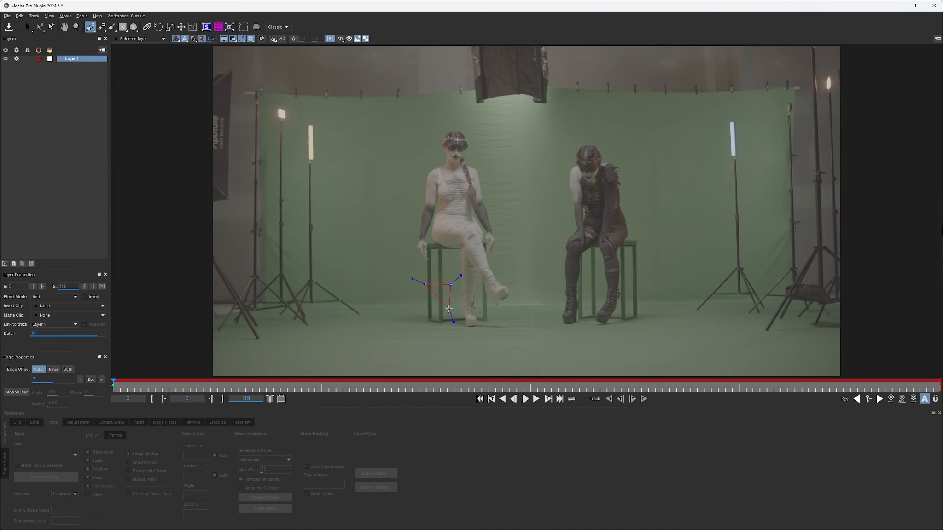
{"action": "left_click", "coordinate": [448, 313]}
{"action": "right_click", "coordinate": [422, 312]}
{"action": "left_click", "coordinate": [644, 399]}
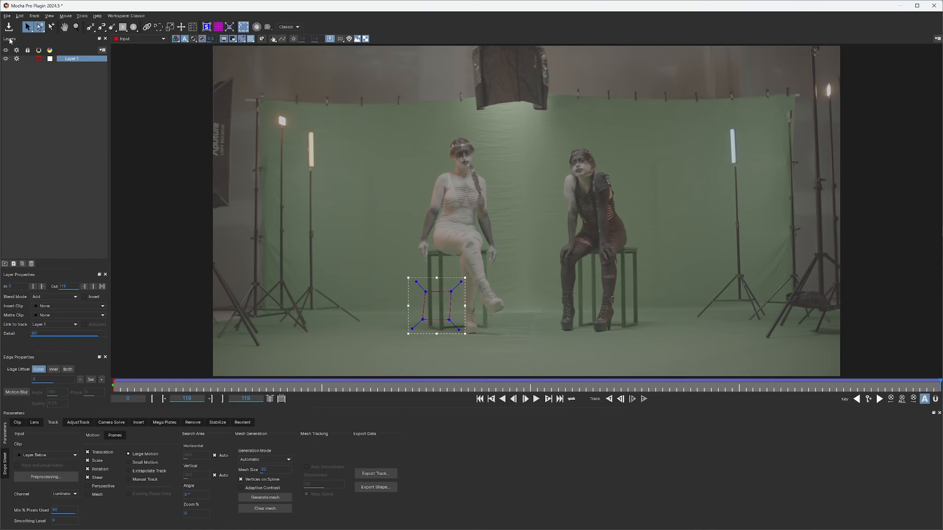
Rename the tracked layer as Track and set its spline colour to yellow-green
{"action": "double_click", "coordinate": [72, 59]}
{"action": "type", "text": "Track"}
{"action": "key", "text": "Return"}
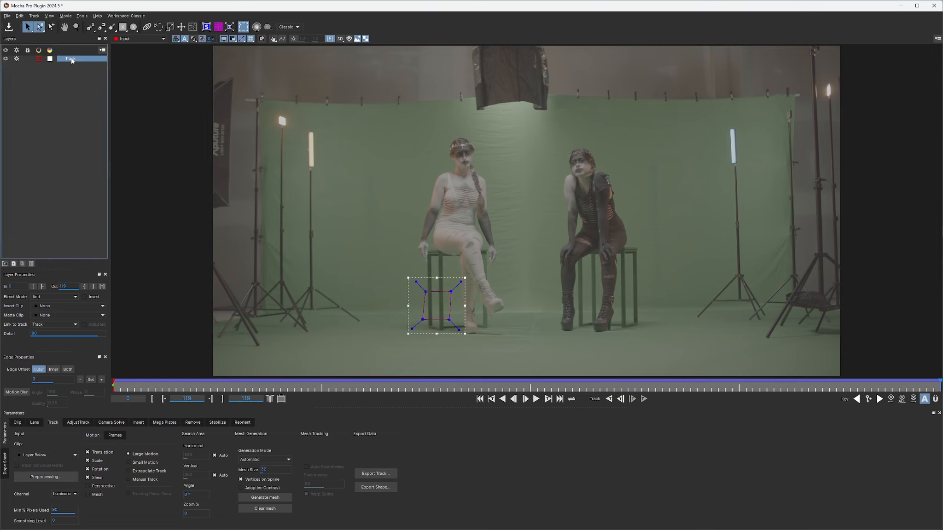
{"action": "left_click", "coordinate": [51, 59]}
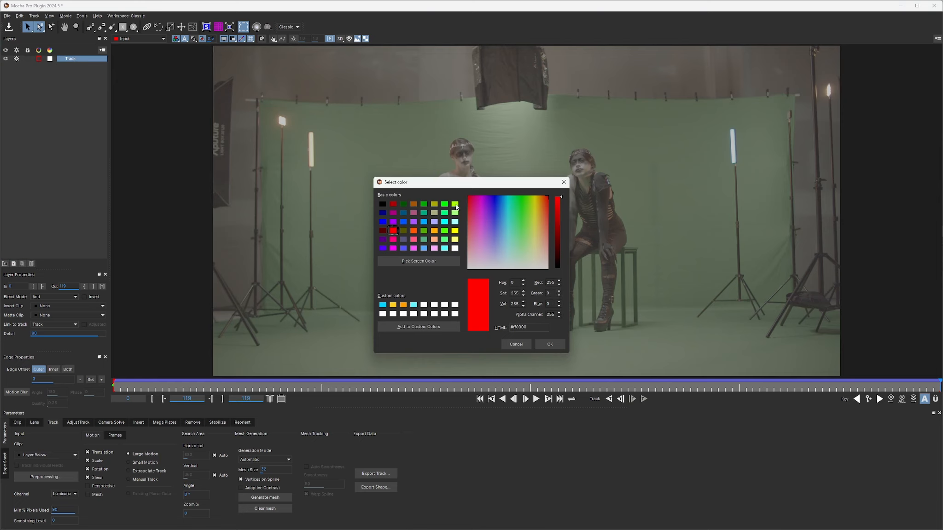
{"action": "left_click", "coordinate": [454, 204]}
{"action": "left_click", "coordinate": [549, 344]}
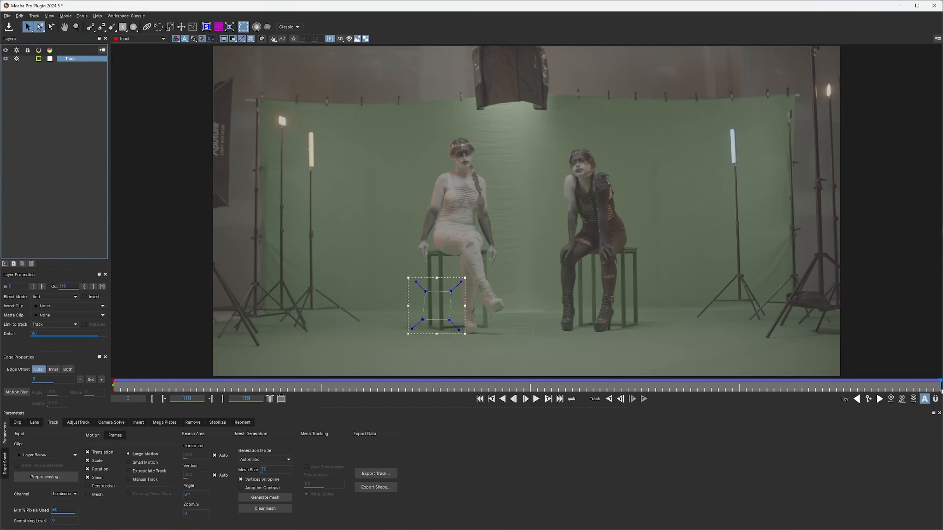
At frame 0, draw a second, larger X-spline around the visible part of the same stool, link it to the Track layer and play back
{"action": "left_click_drag", "start_coordinate": [939, 384], "coordinate": [65, 383]}
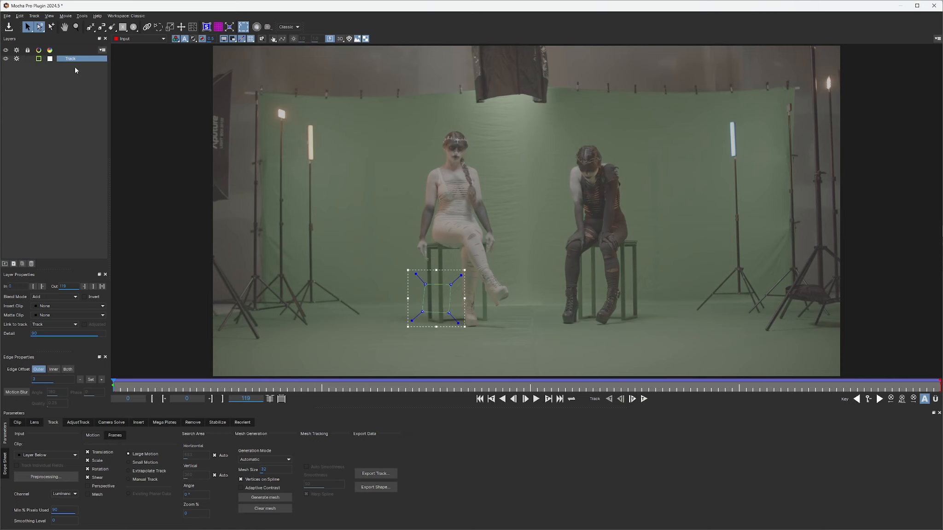
{"action": "left_click", "coordinate": [91, 29]}
{"action": "scroll", "coordinate": [438, 317], "scroll_direction": "up", "scroll_amount": 2}
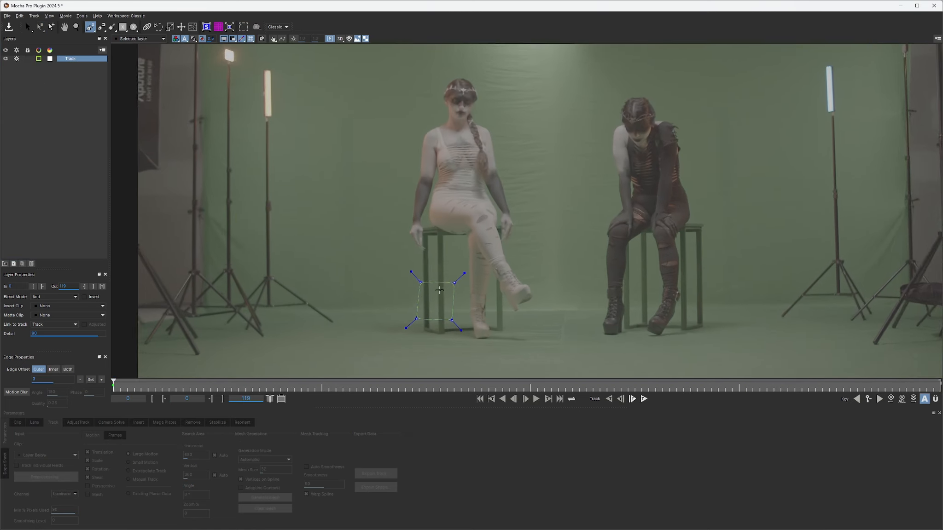
{"action": "left_click", "coordinate": [414, 339]}
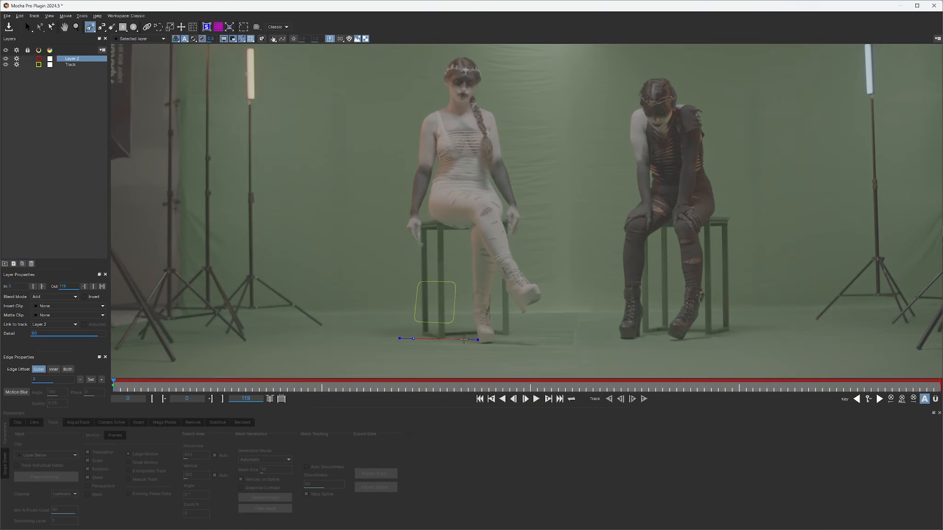
{"action": "left_click", "coordinate": [478, 339]}
{"action": "left_click", "coordinate": [476, 328]}
{"action": "left_click", "coordinate": [469, 306]}
{"action": "left_click", "coordinate": [447, 227]}
{"action": "left_click", "coordinate": [433, 220]}
{"action": "left_click", "coordinate": [385, 294]}
{"action": "right_click", "coordinate": [385, 295]}
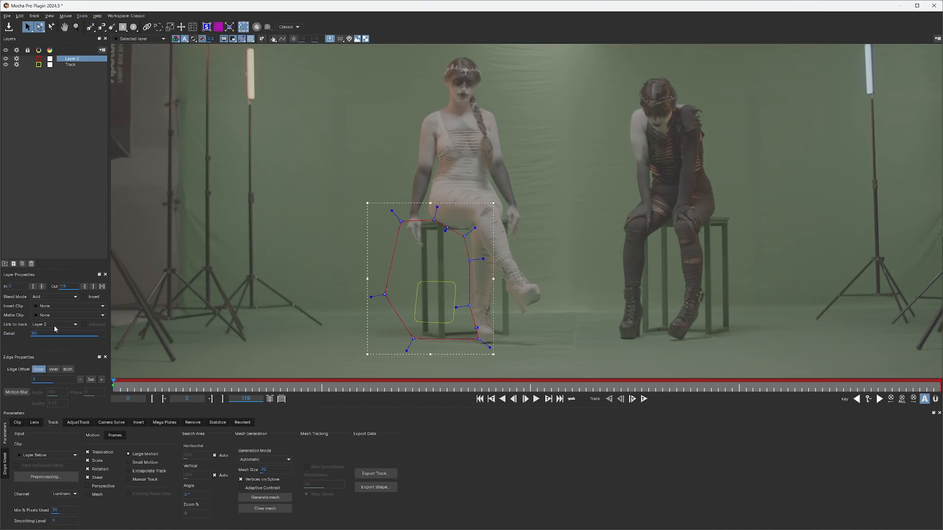
{"action": "left_click", "coordinate": [50, 343]}
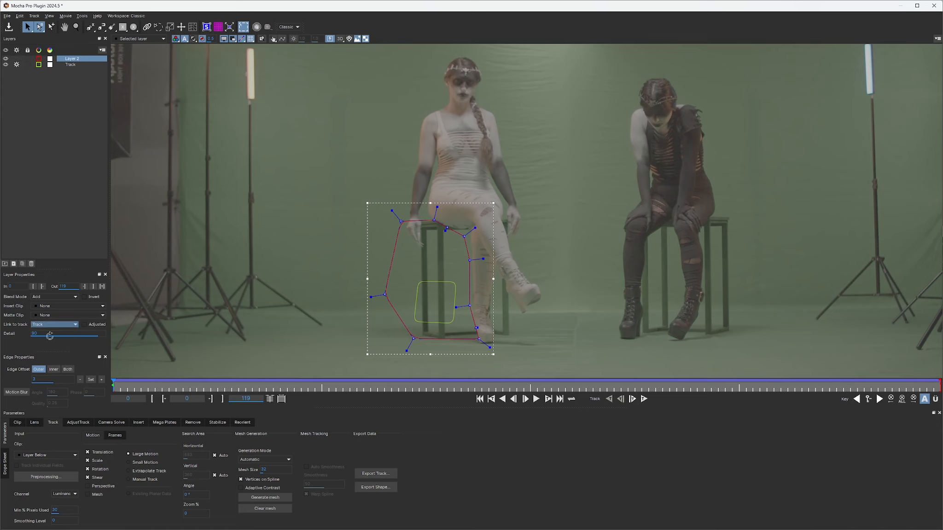
{"action": "left_click", "coordinate": [536, 399]}
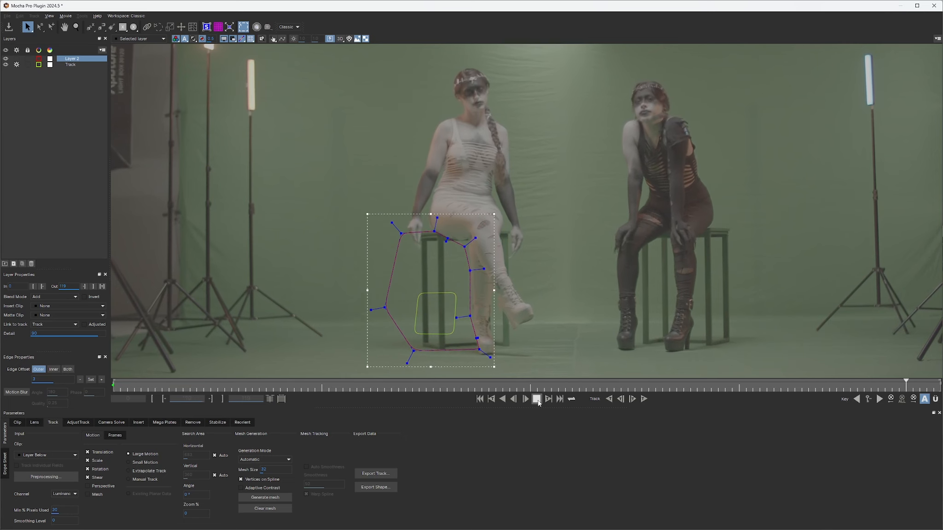
Turn on the stabilized view for the Track layer and review the clip's motion, returning to frame 0
{"action": "left_click", "coordinate": [70, 64]}
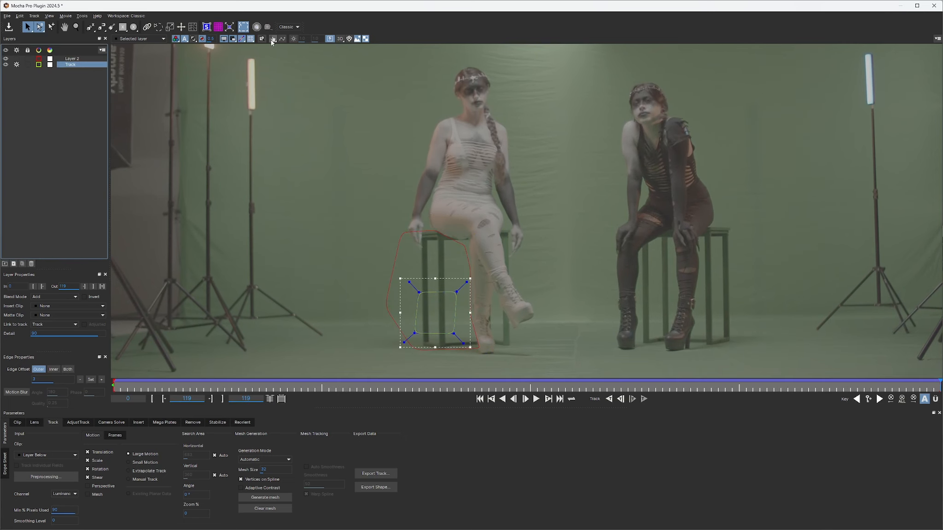
{"action": "left_click", "coordinate": [536, 399]}
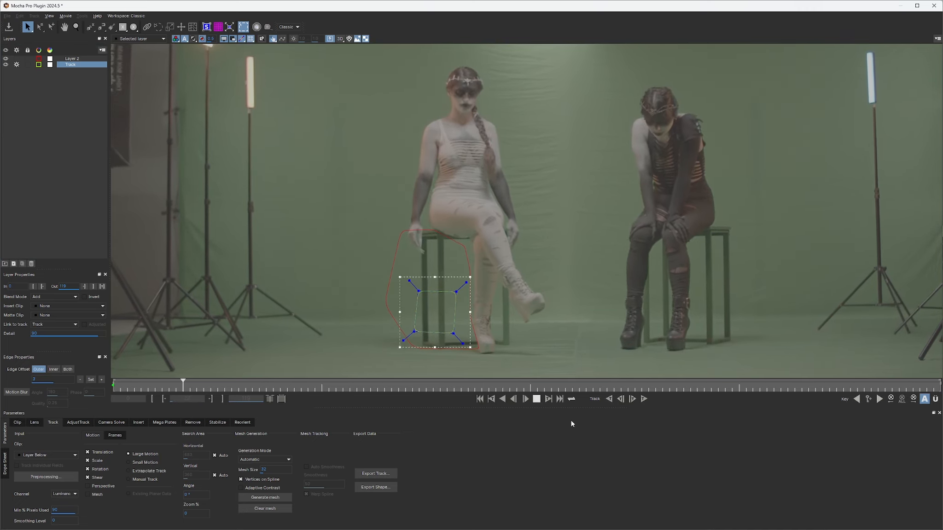
{"action": "left_click", "coordinate": [219, 398]}
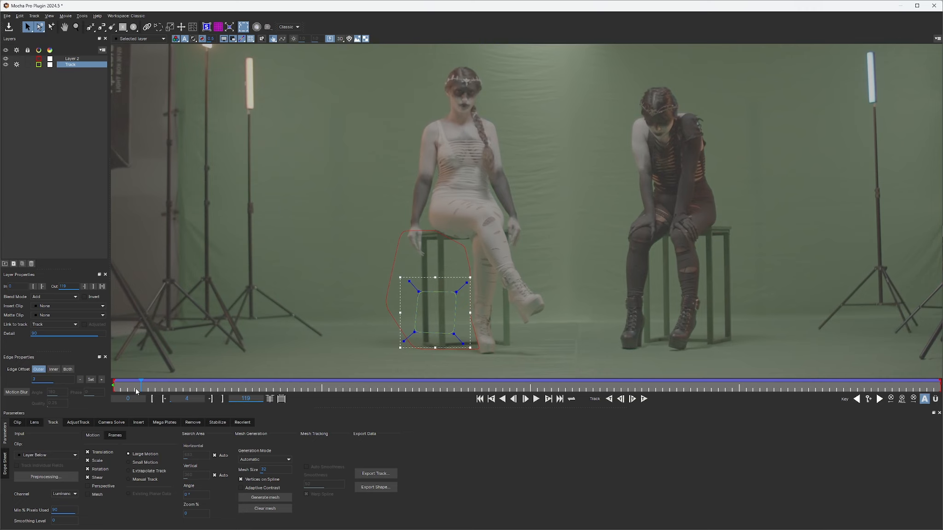
{"action": "left_click_drag", "start_coordinate": [142, 384], "coordinate": [627, 394]}
{"action": "left_click_drag", "start_coordinate": [696, 395], "coordinate": [108, 388]}
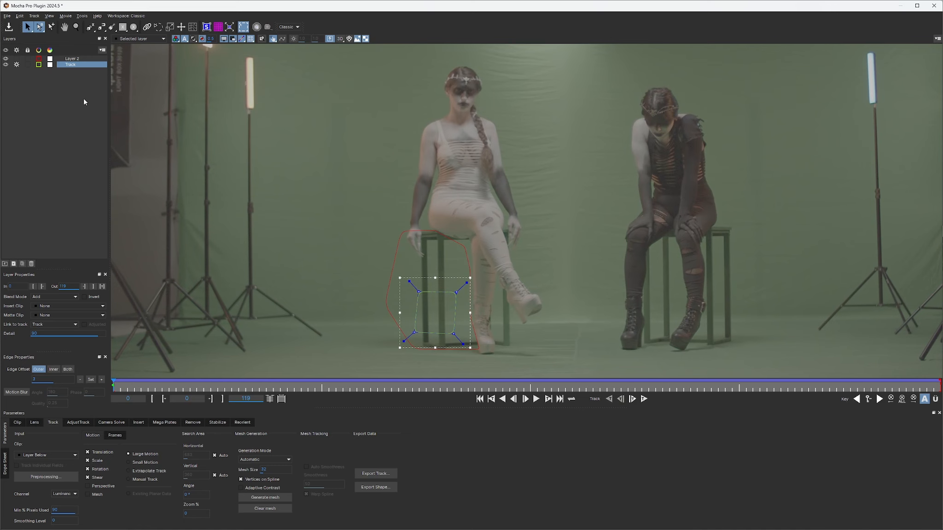
Close Mocha Pro without saving the project changes and connect the Stabilized node's output to the MochaPro1 node's input
{"action": "left_click", "coordinate": [933, 5]}
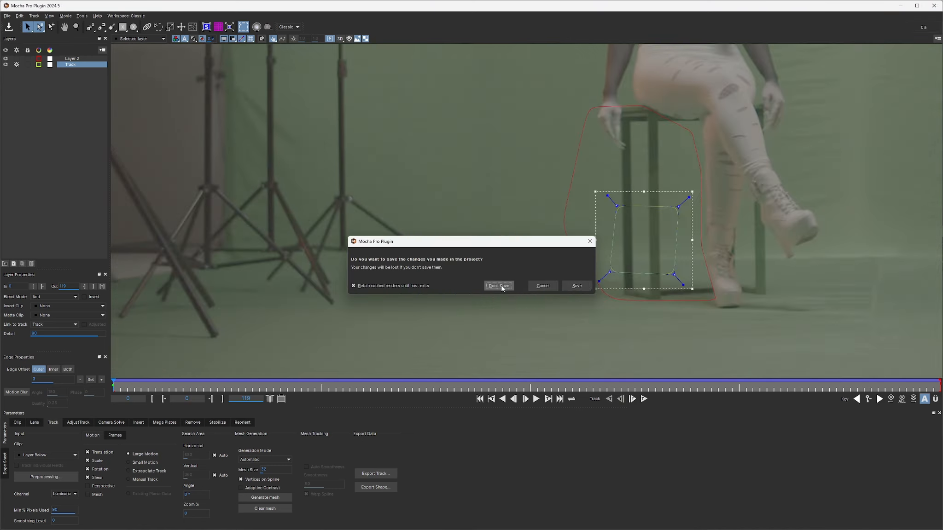
{"action": "left_click", "coordinate": [499, 286]}
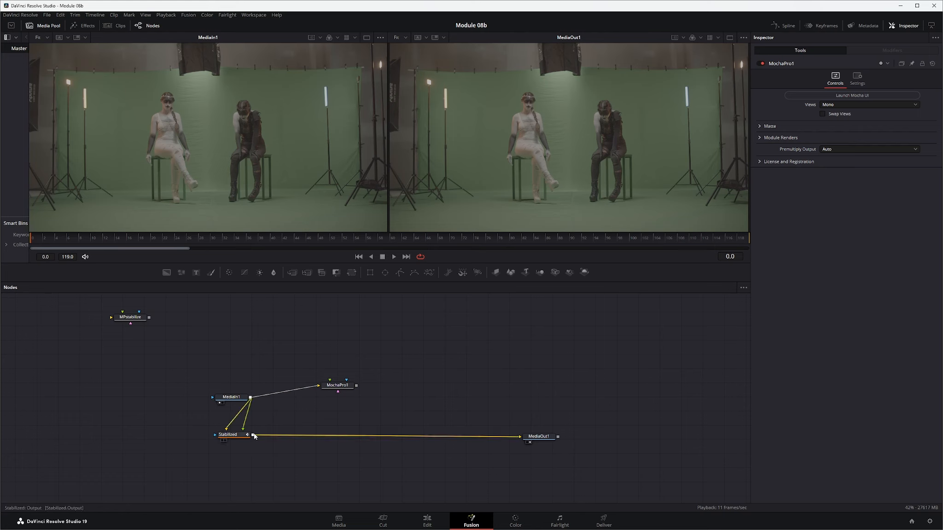
{"action": "left_click_drag", "start_coordinate": [252, 435], "coordinate": [320, 386]}
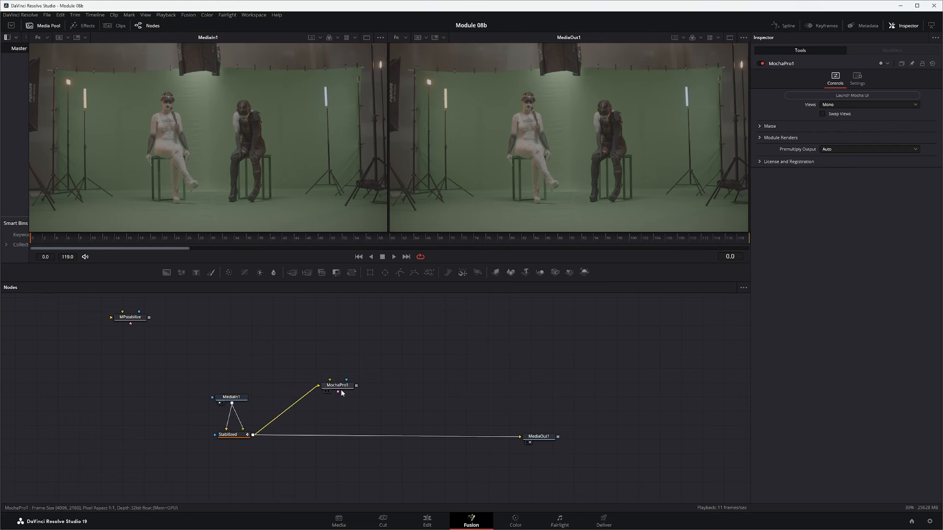
{"action": "left_click", "coordinate": [343, 388]}
Reopen Mocha Pro's interface from the MochaPro1 node and play back the stabilized clip, returning to frame 0
{"action": "left_click", "coordinate": [851, 95]}
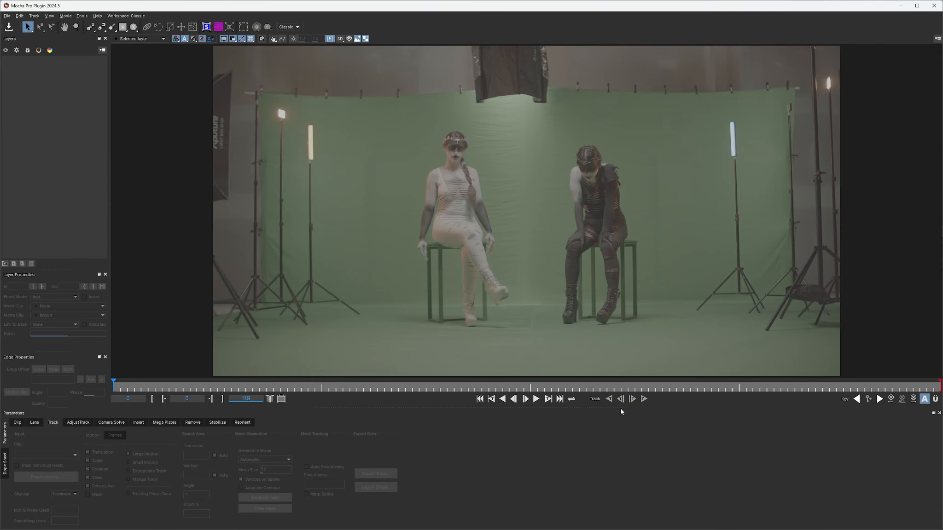
{"action": "left_click", "coordinate": [536, 399]}
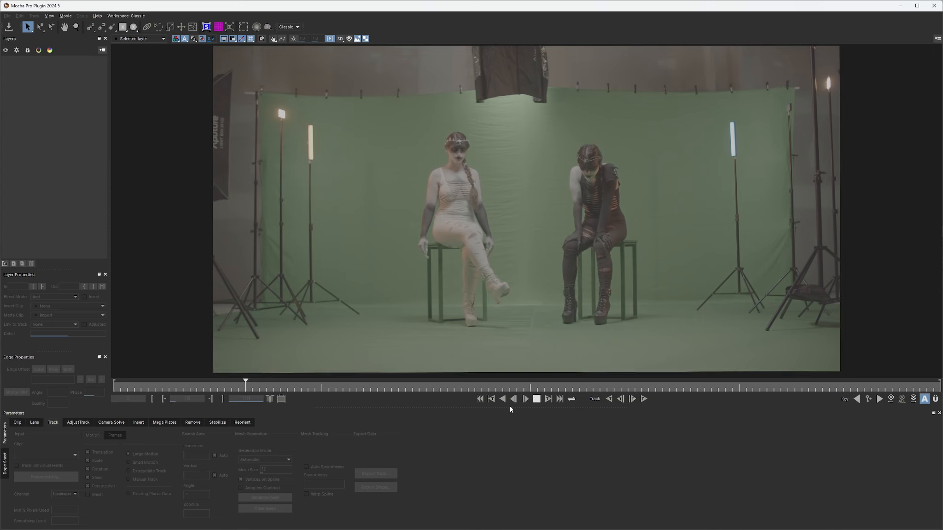
{"action": "left_click", "coordinate": [536, 399]}
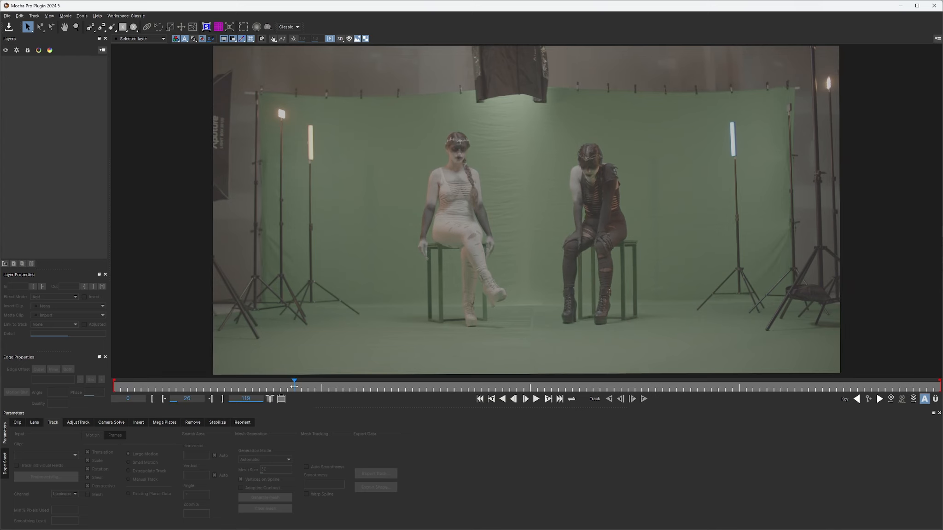
{"action": "left_click_drag", "start_coordinate": [294, 386], "coordinate": [92, 391]}
Draw an X-spline around the visible stool legs under the woman in white, following the edge of her thigh and standing leg
{"action": "scroll", "coordinate": [424, 286], "scroll_direction": "up", "scroll_amount": 2}
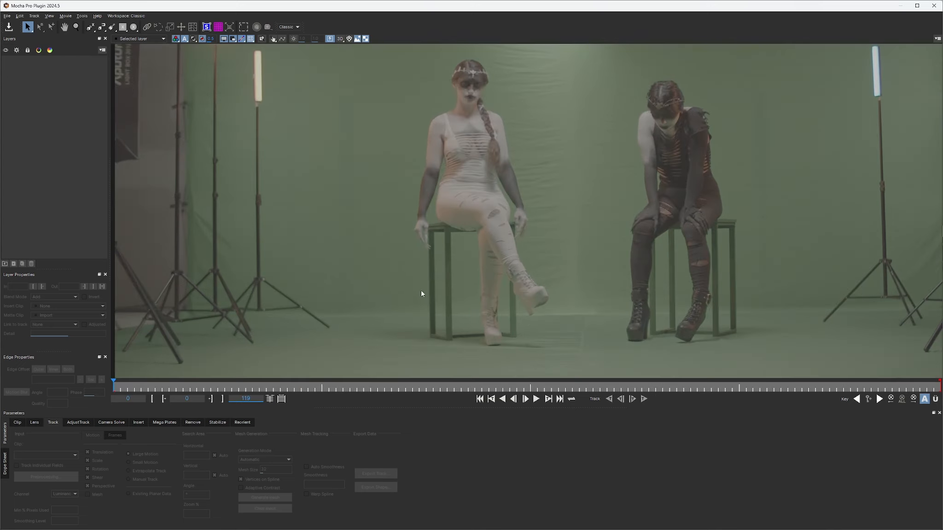
{"action": "key", "text": "ctrl+l"}
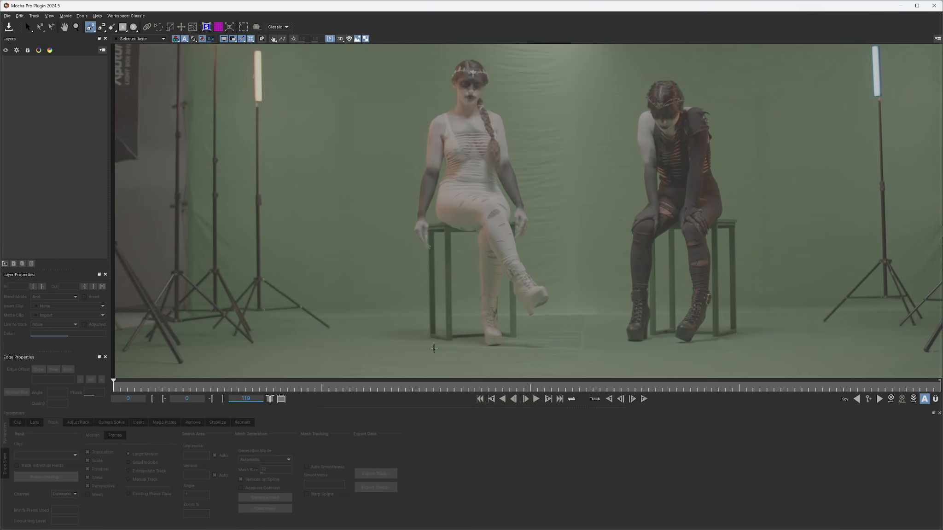
{"action": "left_click", "coordinate": [396, 338]}
{"action": "left_click", "coordinate": [474, 353]}
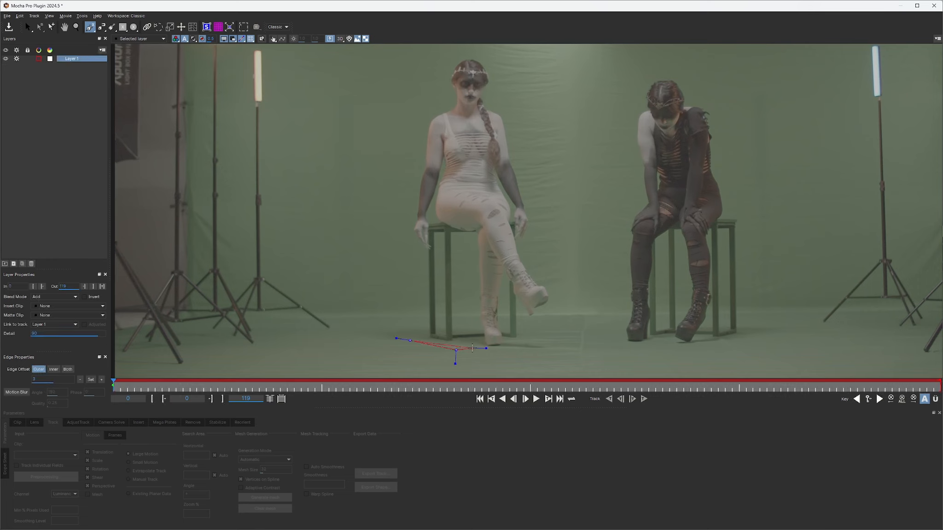
{"action": "left_click", "coordinate": [485, 341]}
{"action": "left_click", "coordinate": [481, 330]}
{"action": "left_click", "coordinate": [470, 260]}
{"action": "left_click", "coordinate": [472, 231]}
{"action": "left_click", "coordinate": [444, 224]}
{"action": "left_click", "coordinate": [438, 219]}
{"action": "left_click", "coordinate": [395, 217]}
{"action": "right_click", "coordinate": [377, 292]}
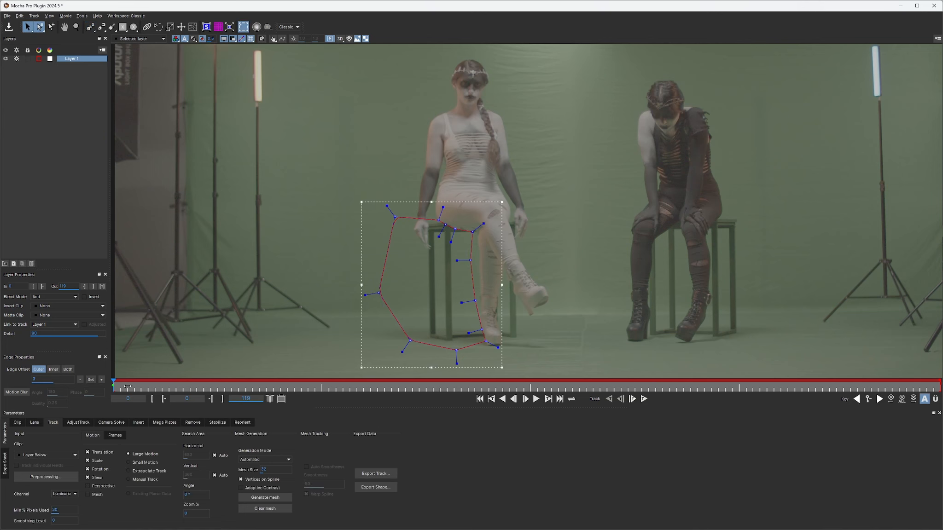
Check the stool spline over the clip and adjust its point below the thigh at frame 97
{"action": "key", "text": "space"}
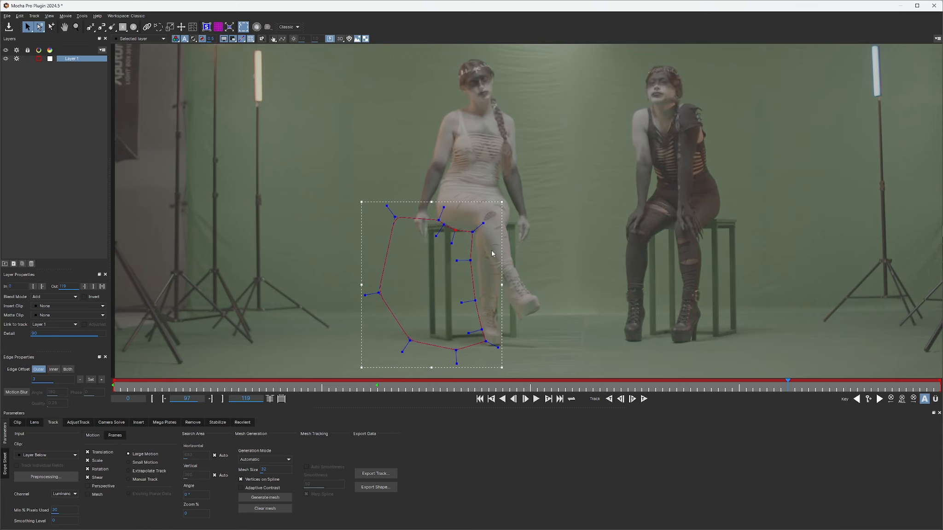
{"action": "left_click_drag", "start_coordinate": [473, 232], "coordinate": [475, 235]}
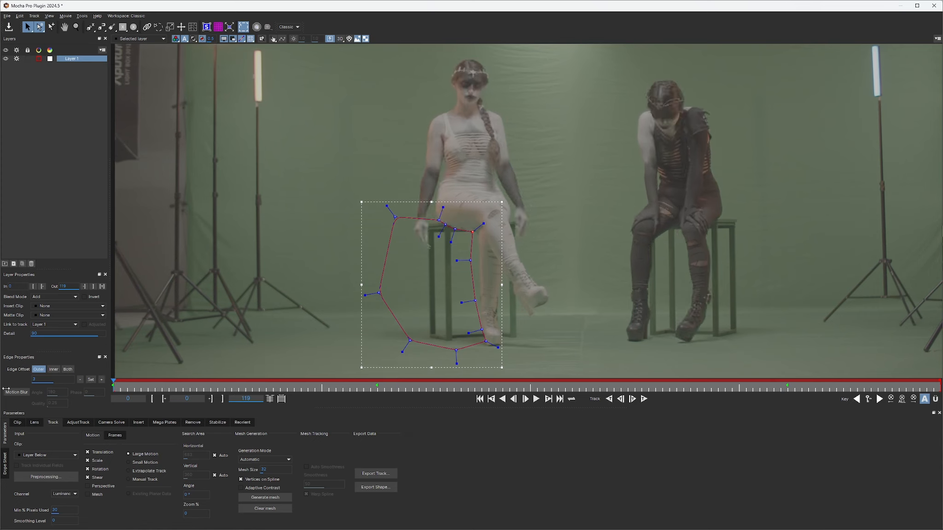
{"action": "left_click_drag", "start_coordinate": [351, 393], "coordinate": [99, 397]}
At frame 0, draw a small X-spline on the woman's hand beside the stool and track only that layer forward through the clip
{"action": "left_click", "coordinate": [91, 27]}
{"action": "scroll", "coordinate": [424, 254], "scroll_direction": "up", "scroll_amount": 2}
{"action": "scroll", "coordinate": [410, 217], "scroll_direction": "up", "scroll_amount": 2}
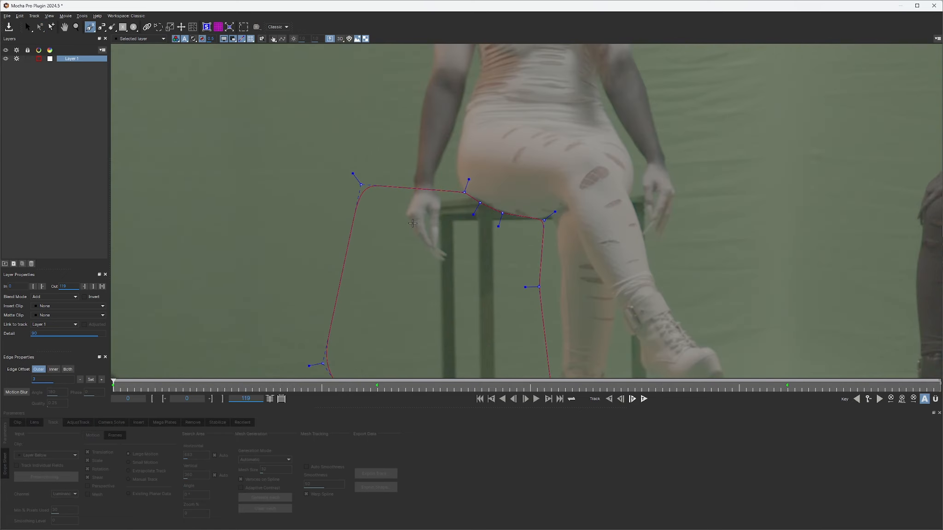
{"action": "left_click_drag", "start_coordinate": [410, 212], "coordinate": [414, 224]}
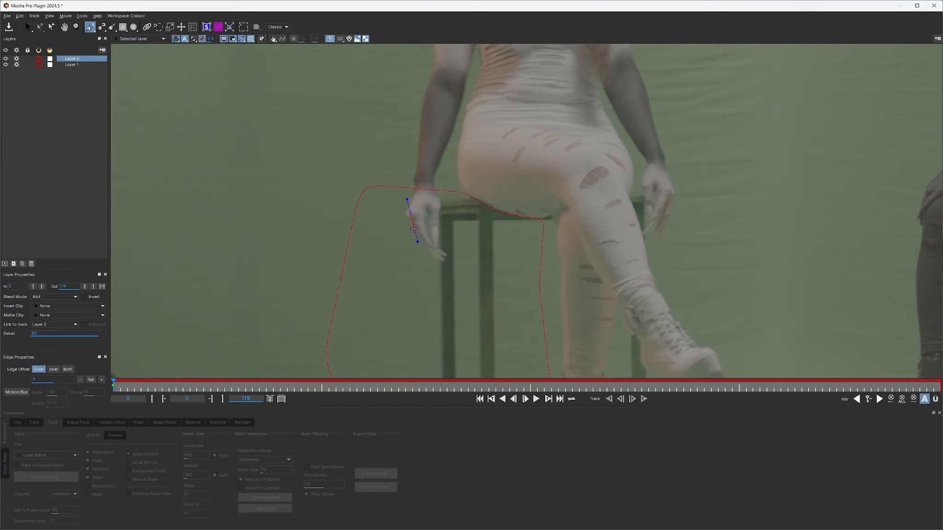
{"action": "left_click", "coordinate": [414, 228]}
{"action": "left_click", "coordinate": [424, 232]}
{"action": "left_click", "coordinate": [421, 206]}
{"action": "right_click", "coordinate": [414, 201]}
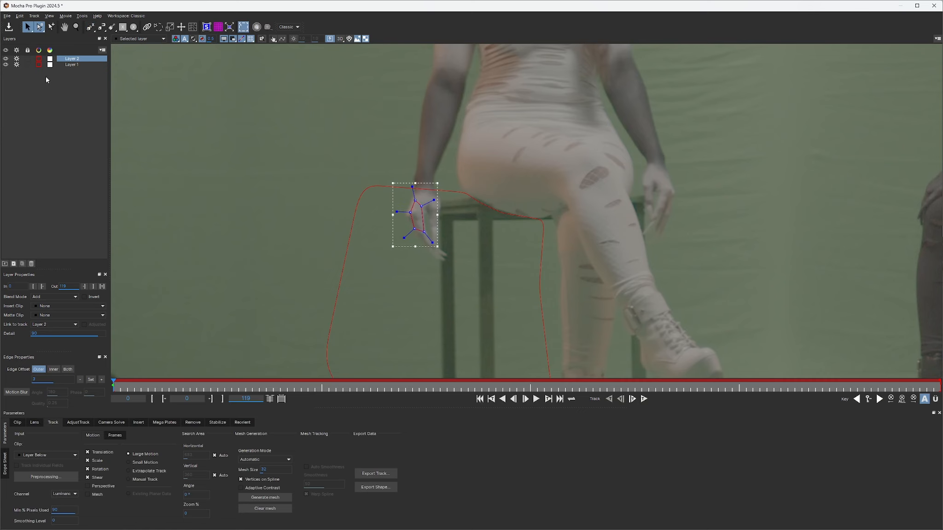
{"action": "left_click", "coordinate": [14, 69]}
{"action": "left_click", "coordinate": [641, 399]}
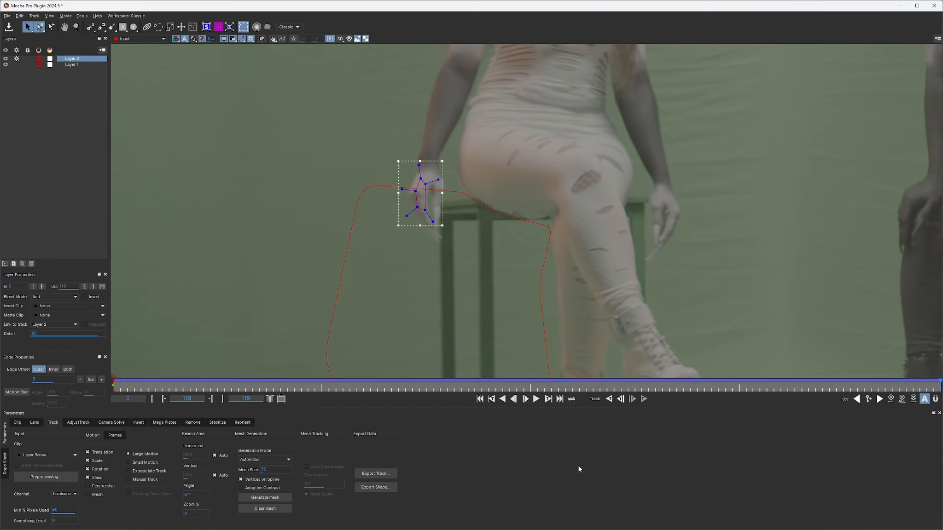
Play back the clip to check the hand layer's track and return to frame 0
{"action": "left_click", "coordinate": [535, 399]}
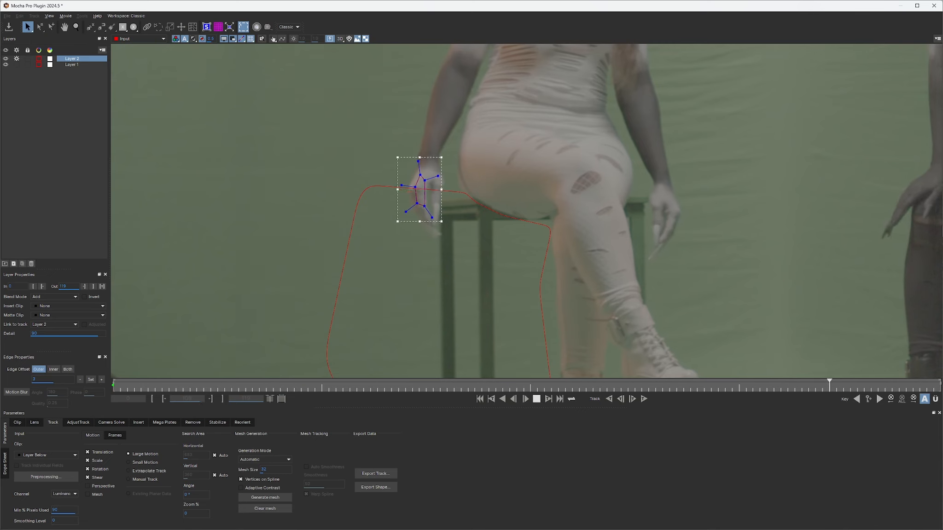
{"action": "left_click", "coordinate": [536, 398]}
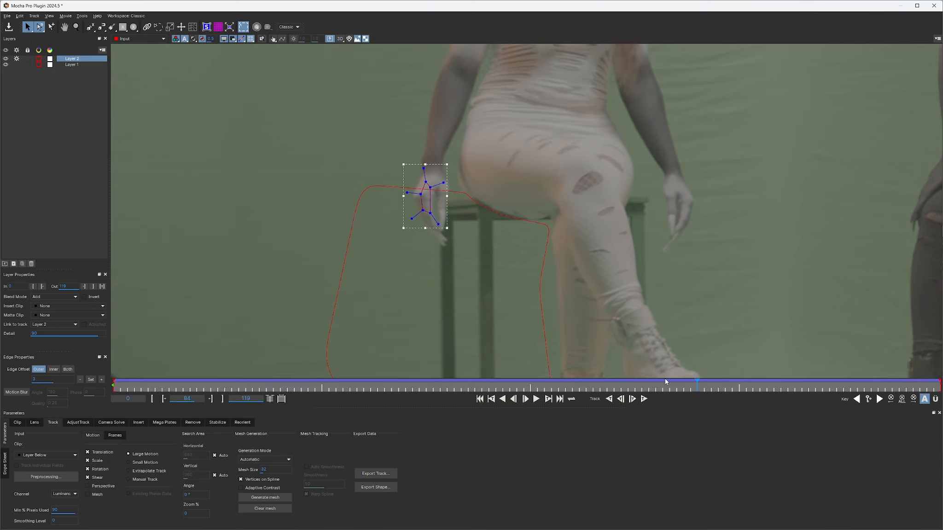
{"action": "left_click_drag", "start_coordinate": [694, 385], "coordinate": [86, 409]}
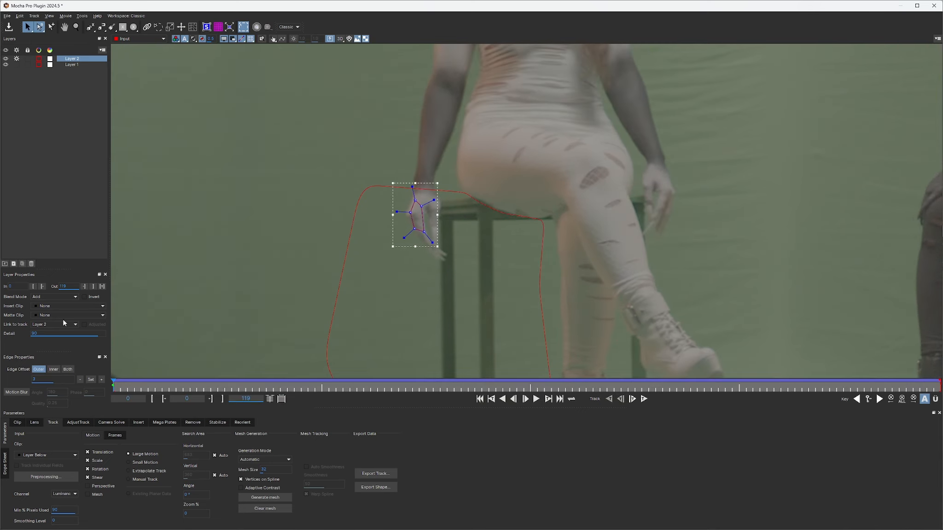
Rename the tracked hand layer to Hand Track and change its spline colour to yellow-green
{"action": "double_click", "coordinate": [78, 58]}
{"action": "type", "text": "Hand Track"}
{"action": "key", "text": "Return"}
{"action": "left_click", "coordinate": [39, 59]}
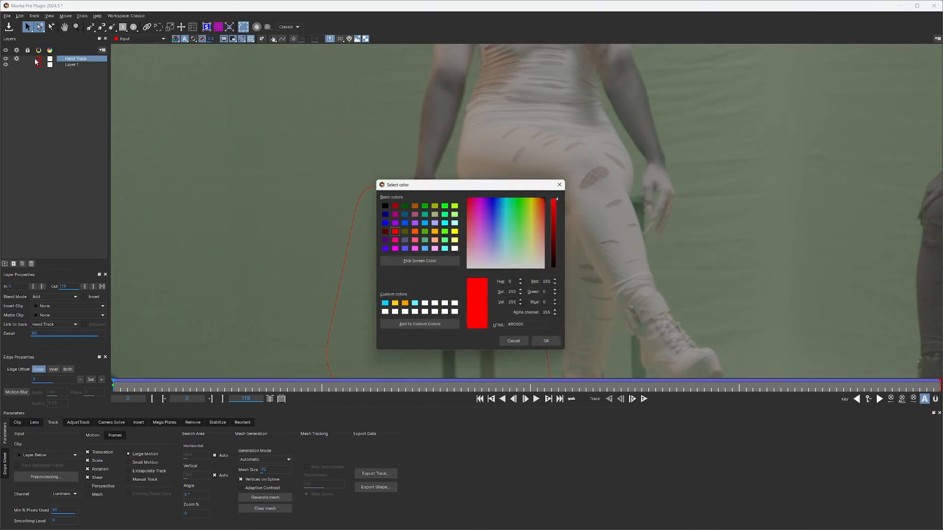
{"action": "left_click", "coordinate": [454, 204]}
{"action": "left_click", "coordinate": [555, 345]}
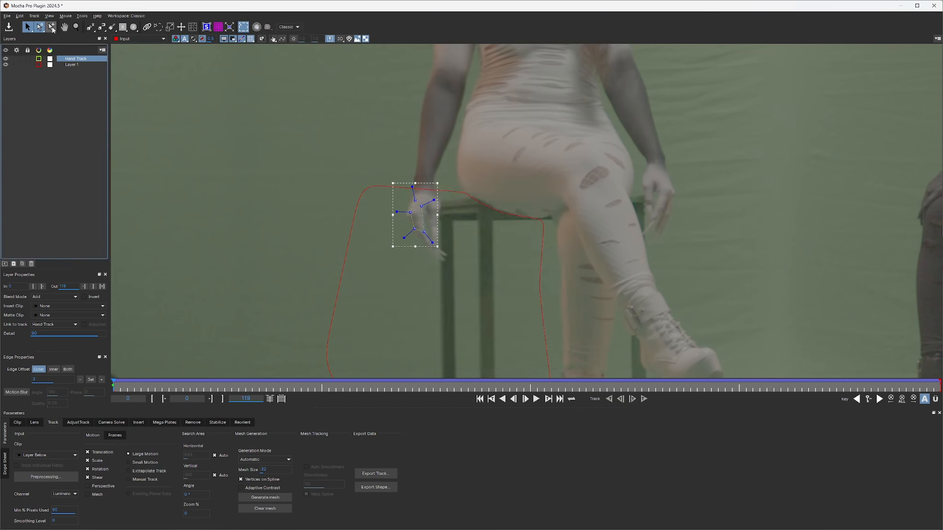
Draw a new X-spline along the thumb side of the woman's hand down to the fingertip and link its layer to Hand Track
{"action": "scroll", "coordinate": [394, 210], "scroll_direction": "up", "scroll_amount": 8}
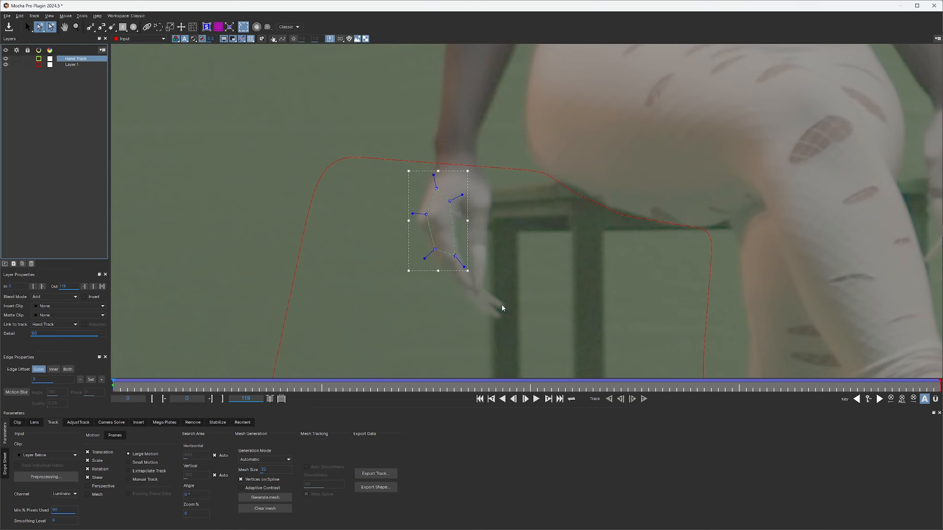
{"action": "key", "text": "z"}
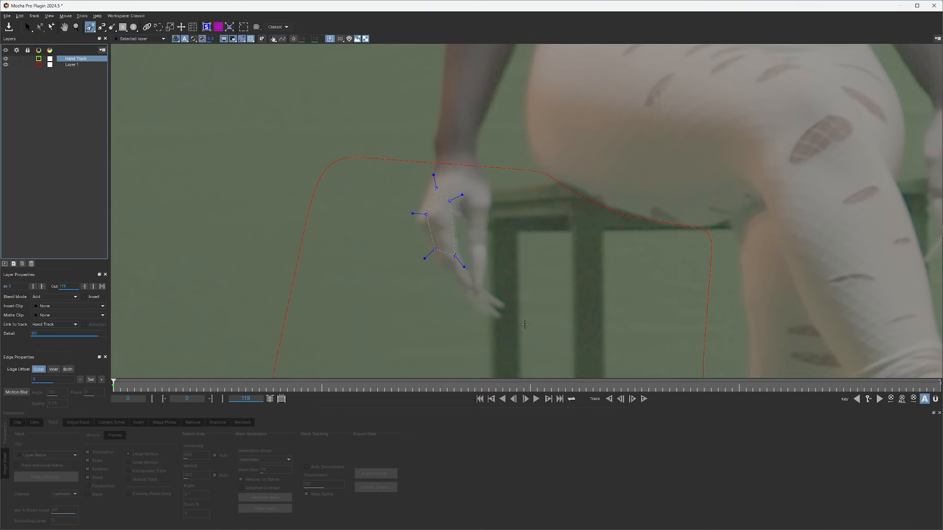
{"action": "left_click", "coordinate": [503, 305]}
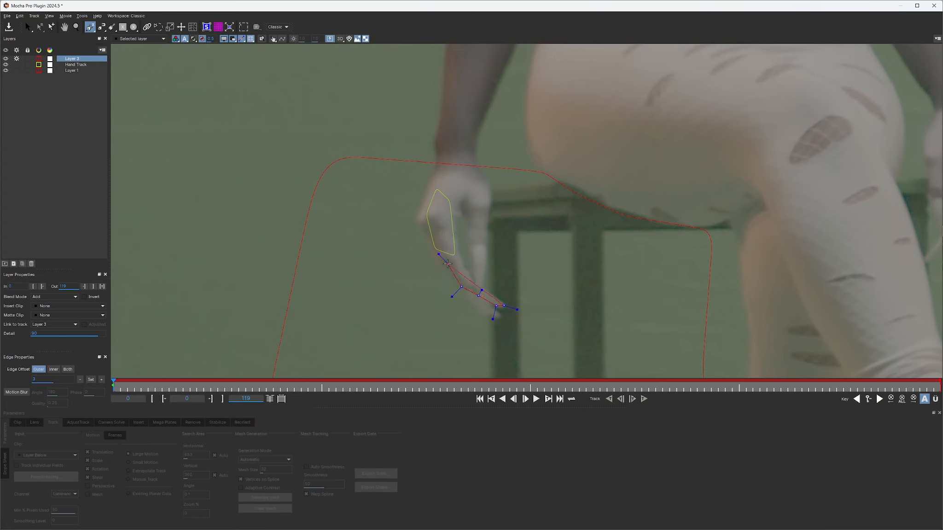
{"action": "left_click", "coordinate": [430, 244]}
{"action": "left_click", "coordinate": [418, 220]}
{"action": "left_click", "coordinate": [419, 212]}
{"action": "left_click", "coordinate": [439, 198]}
{"action": "right_click", "coordinate": [468, 275]}
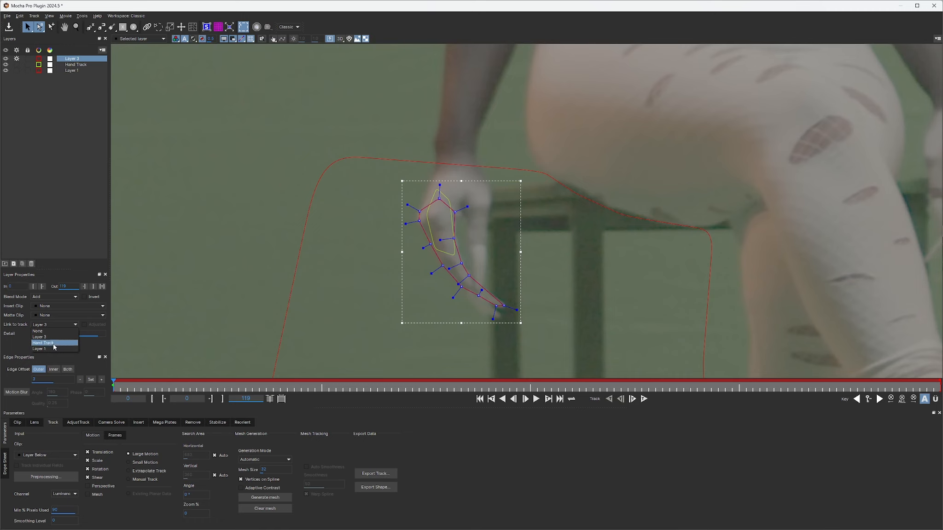
{"action": "left_click", "coordinate": [46, 343]}
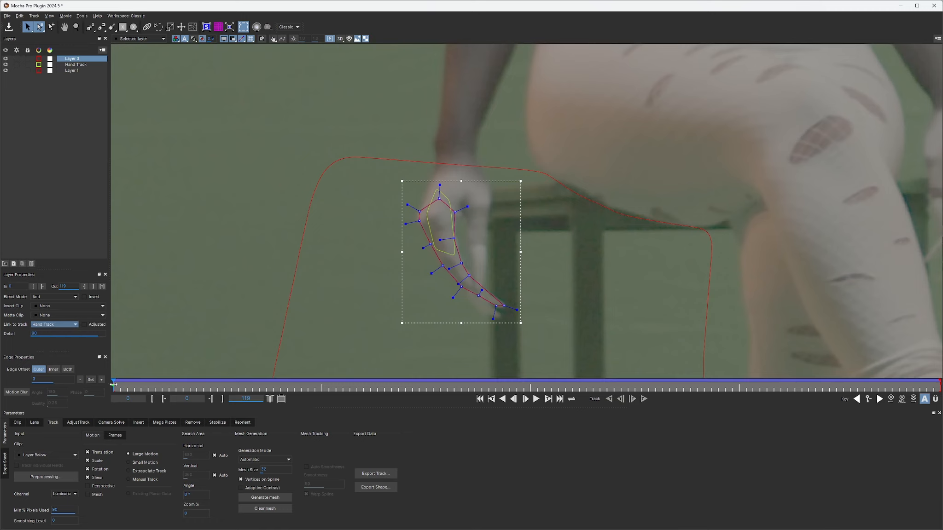
Scrub through the clip to check the linked hand shape and its cutout in Layer 1's stool matte
{"action": "left_click_drag", "start_coordinate": [114, 384], "coordinate": [715, 398]}
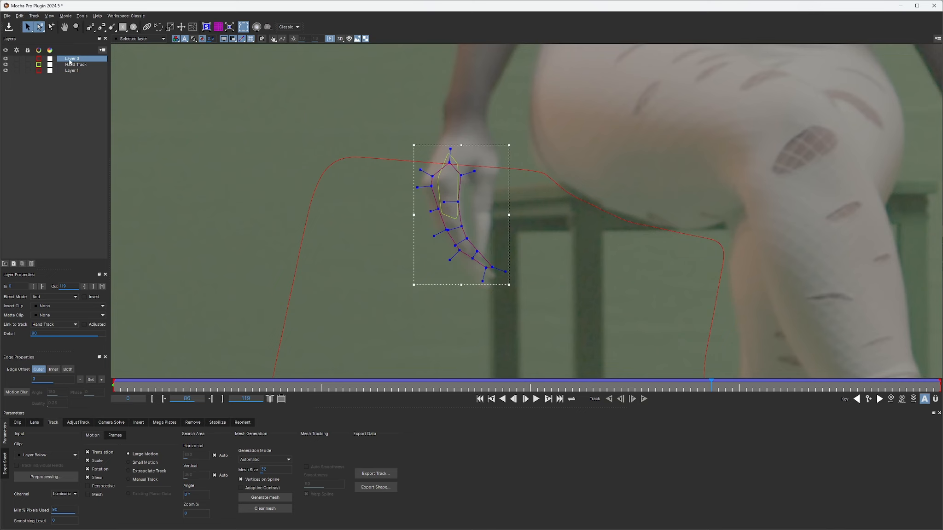
{"action": "left_click", "coordinate": [75, 70]}
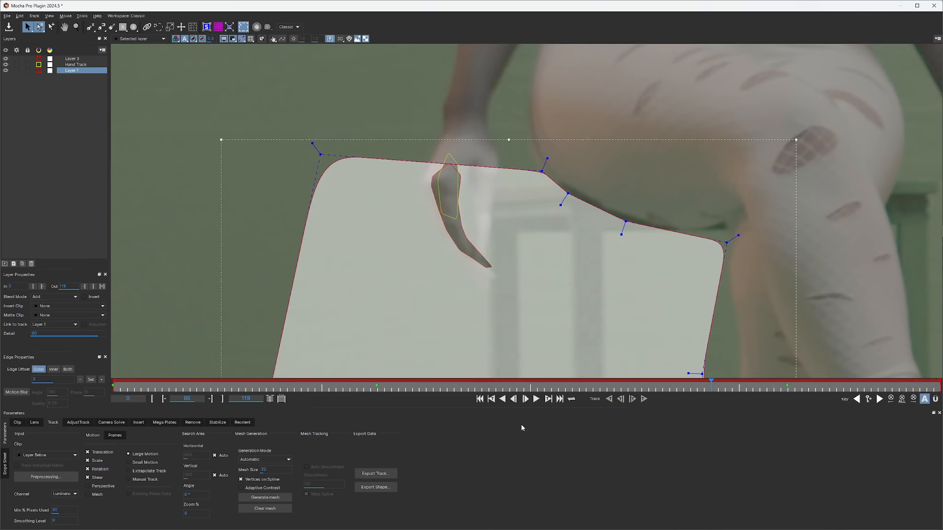
{"action": "left_click_drag", "start_coordinate": [711, 386], "coordinate": [192, 394]}
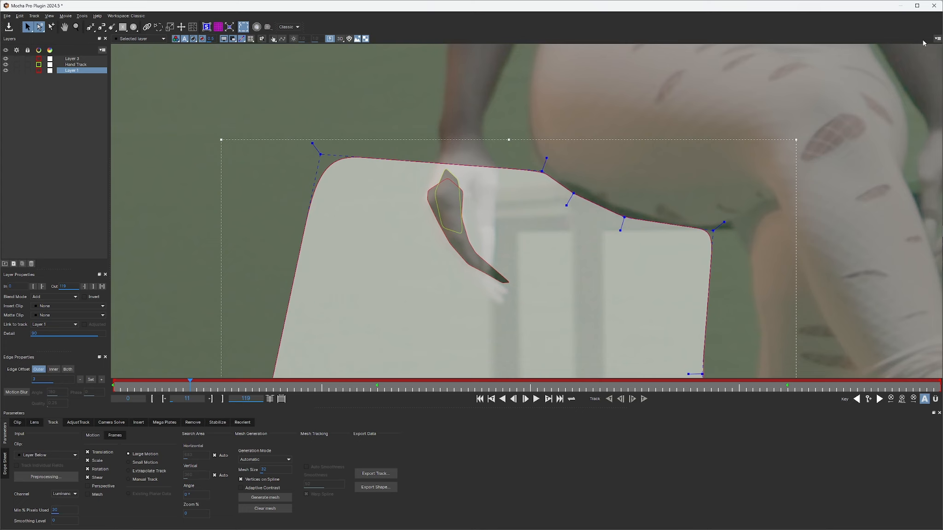
Close Mocha Pro without saving the project changes and delete the MochaPro1 node from the Fusion graph
{"action": "left_click", "coordinate": [933, 5]}
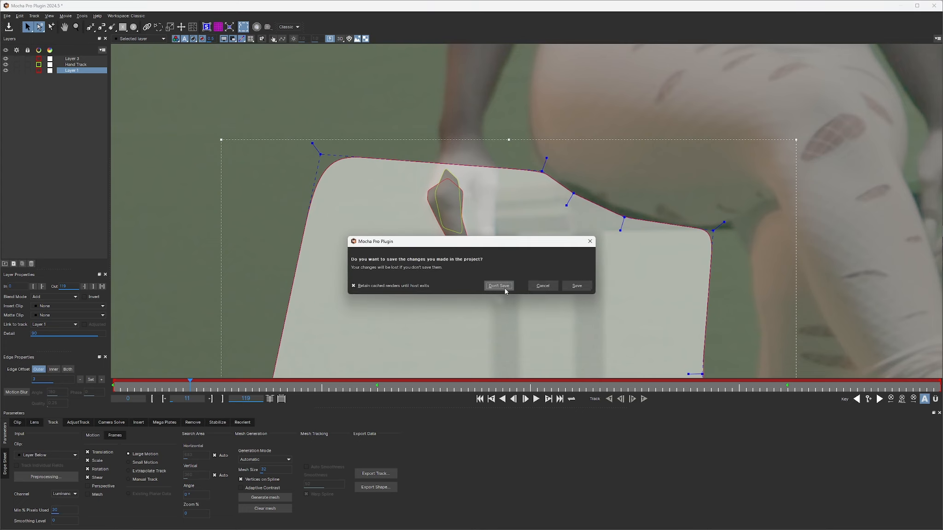
{"action": "left_click", "coordinate": [498, 286]}
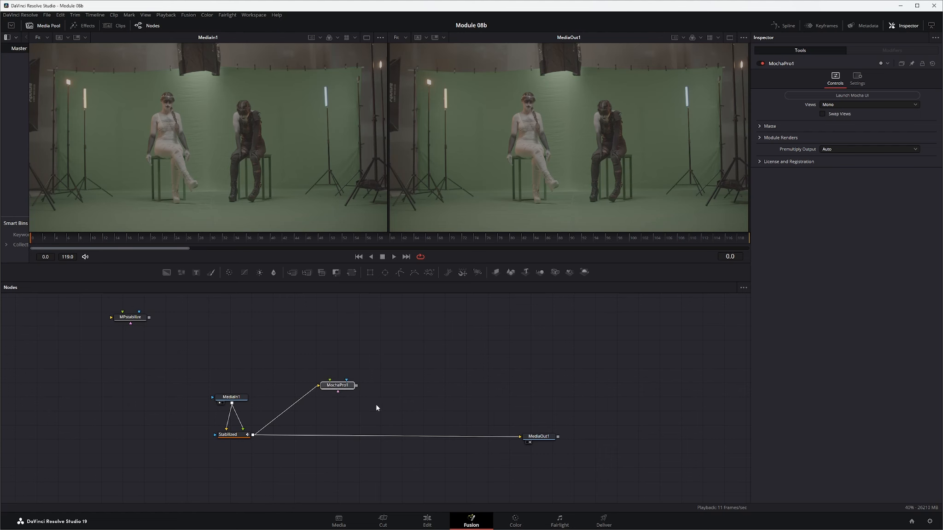
{"action": "key", "text": "Delete"}
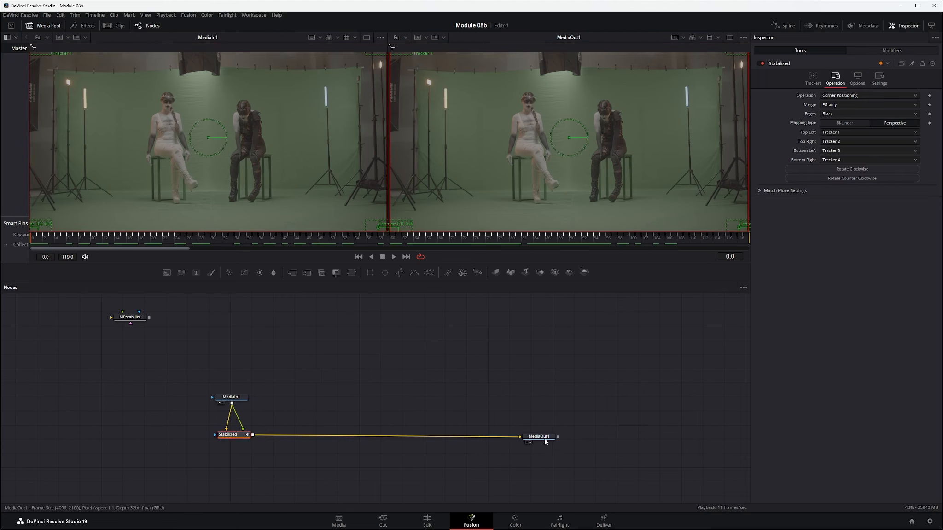
Move the MediaOut1 node closer to the Stabilized node and play back the stabilized composition
{"action": "left_click_drag", "start_coordinate": [546, 442], "coordinate": [460, 438]}
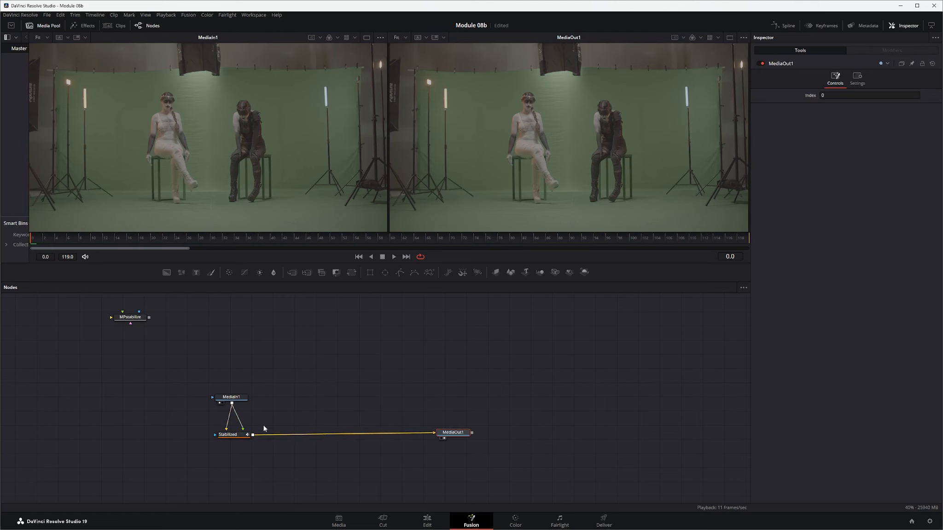
{"action": "left_click", "coordinate": [393, 257]}
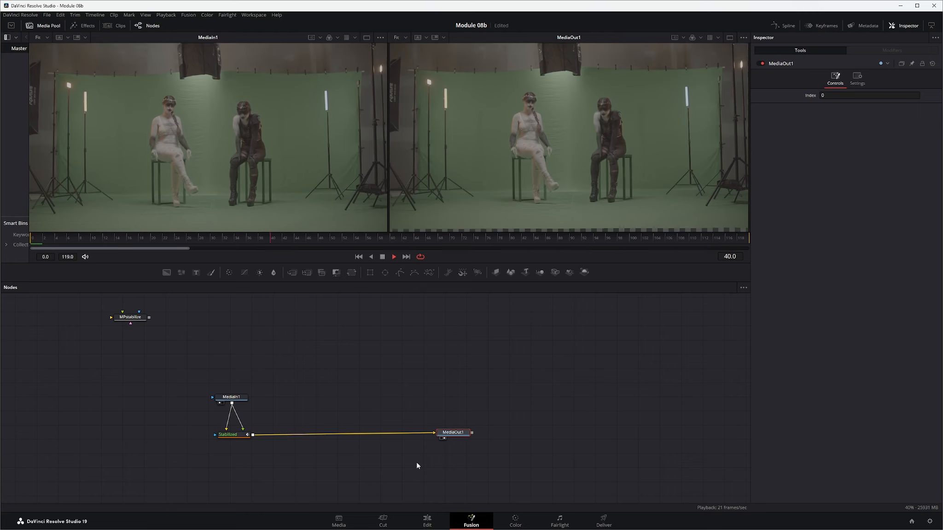
{"action": "left_click", "coordinate": [382, 256]}
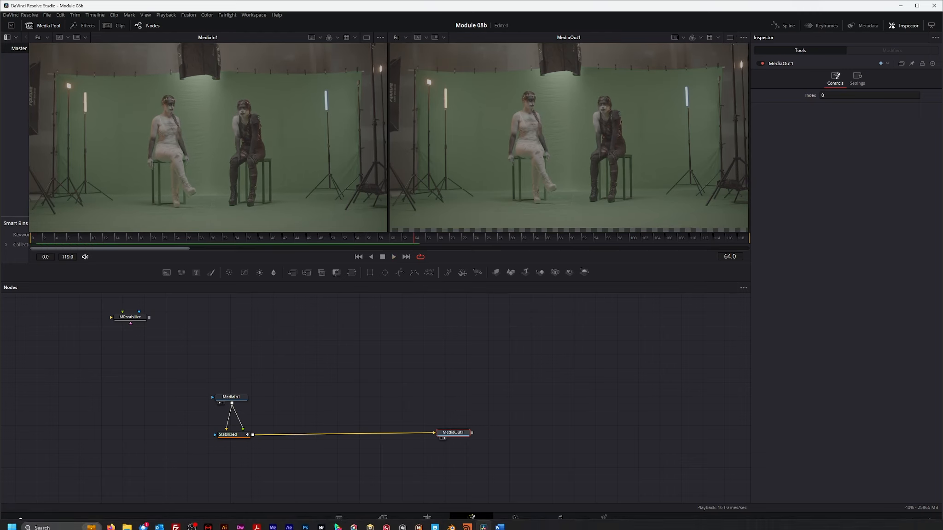
{"action": "left_click", "coordinate": [427, 520]}
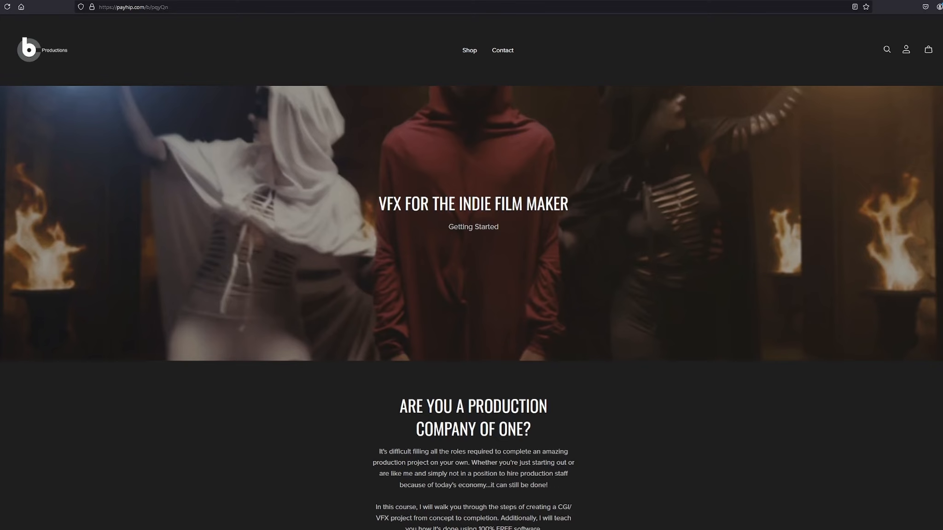
Look through the VFX for the Indie Film Maker course page, from the introduction to the registration and tutorial sections
{"action": "scroll", "coordinate": [470, 308], "scroll_direction": "down", "scroll_amount": 2}
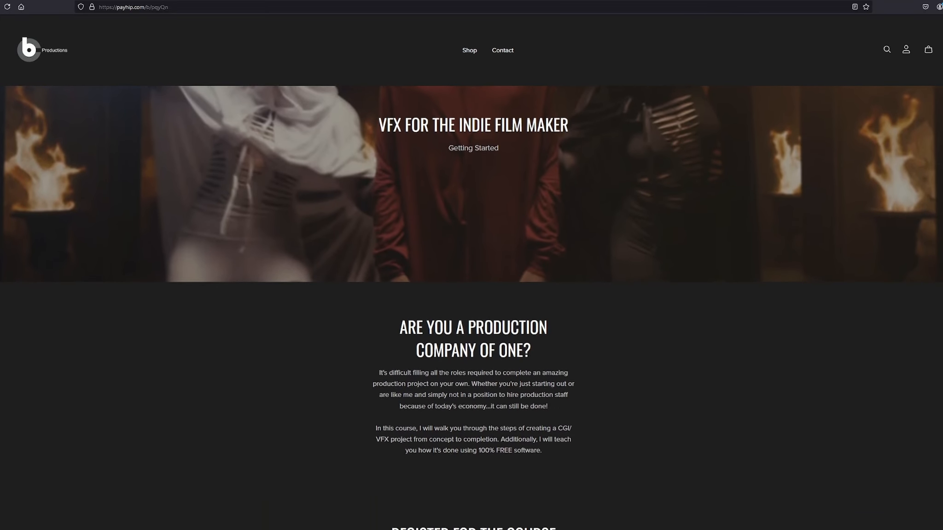
{"action": "scroll", "coordinate": [470, 308], "scroll_direction": "down", "scroll_amount": 3}
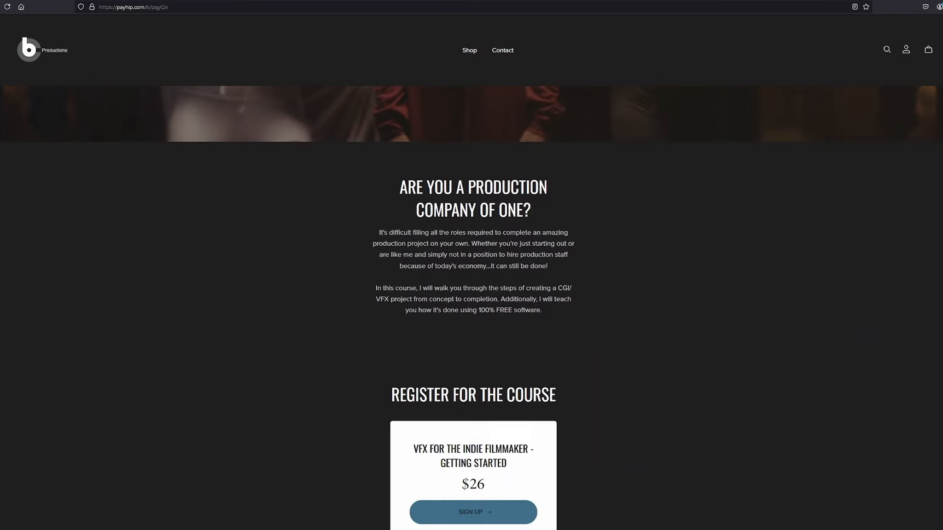
{"action": "scroll", "coordinate": [469, 309], "scroll_direction": "down", "scroll_amount": 3}
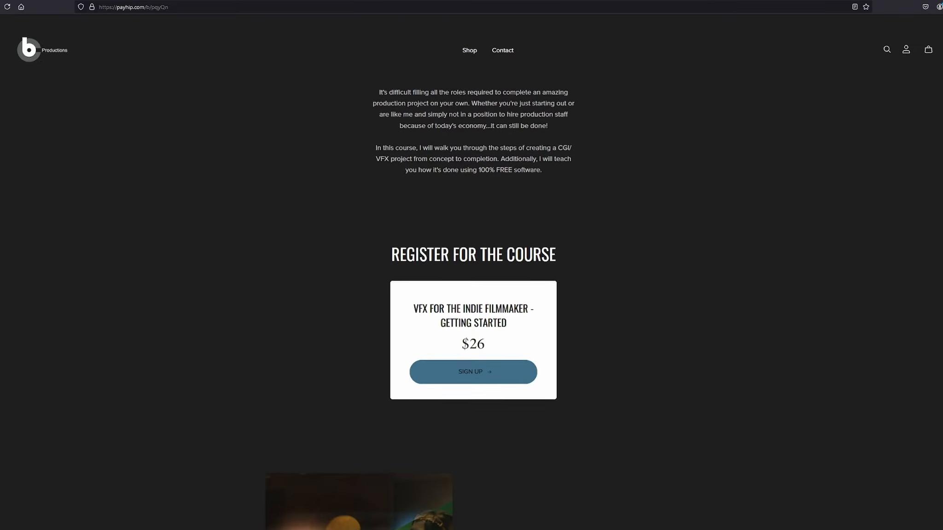
{"action": "scroll", "coordinate": [469, 308], "scroll_direction": "down", "scroll_amount": 3}
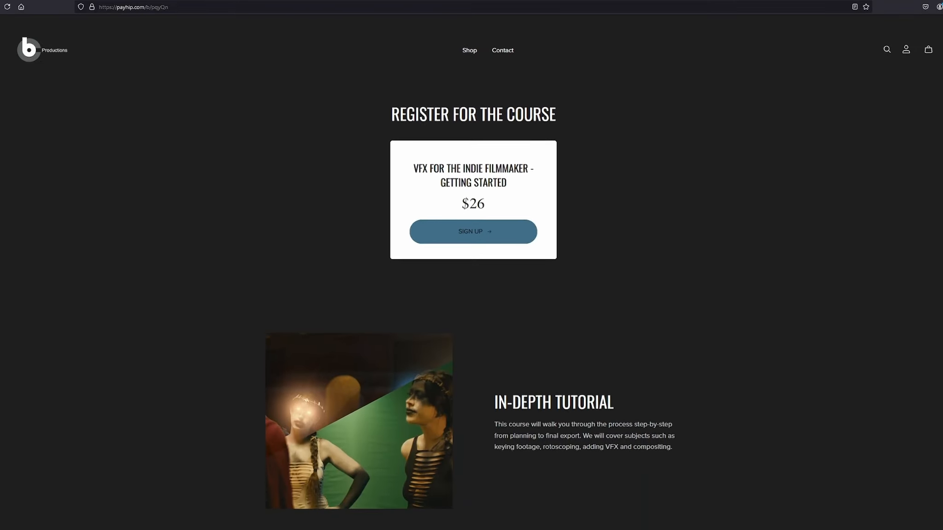
{"action": "scroll", "coordinate": [469, 309], "scroll_direction": "down", "scroll_amount": 1}
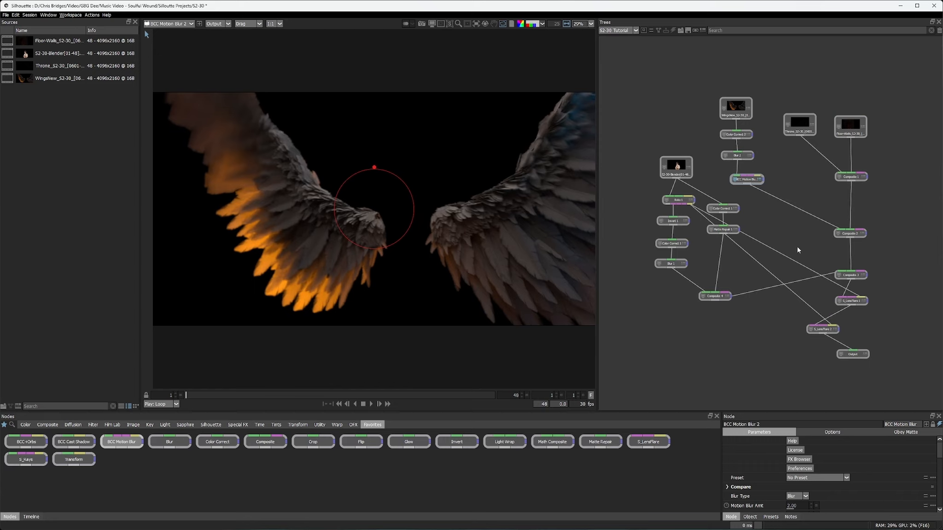
{"action": "left_click", "coordinate": [854, 354]}
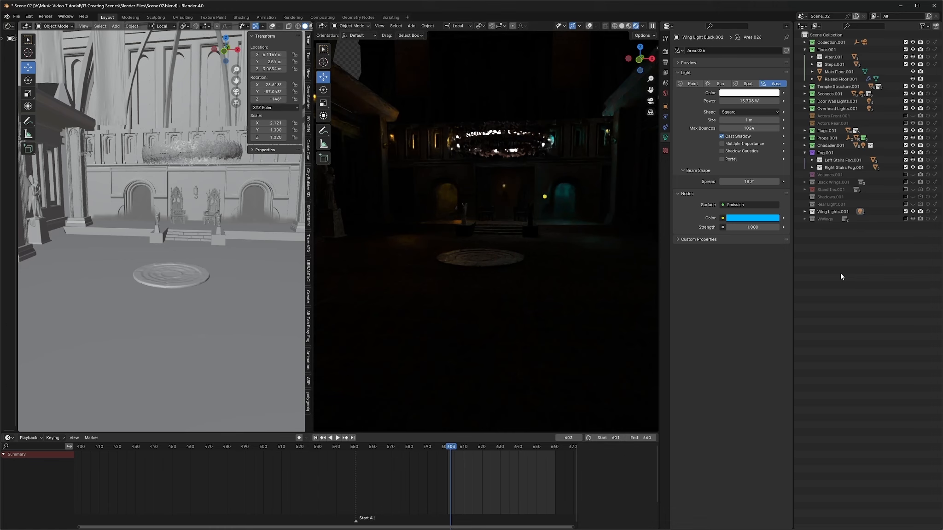
{"action": "left_click", "coordinate": [826, 219]}
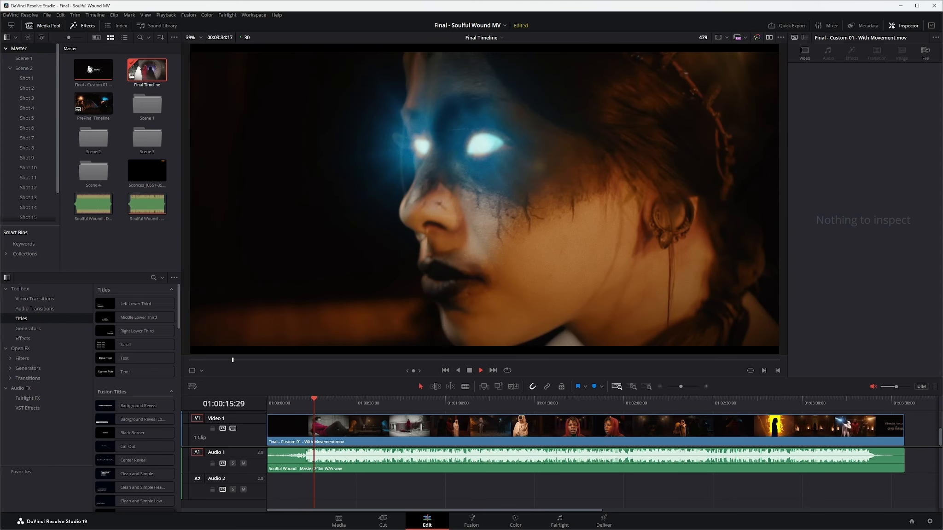